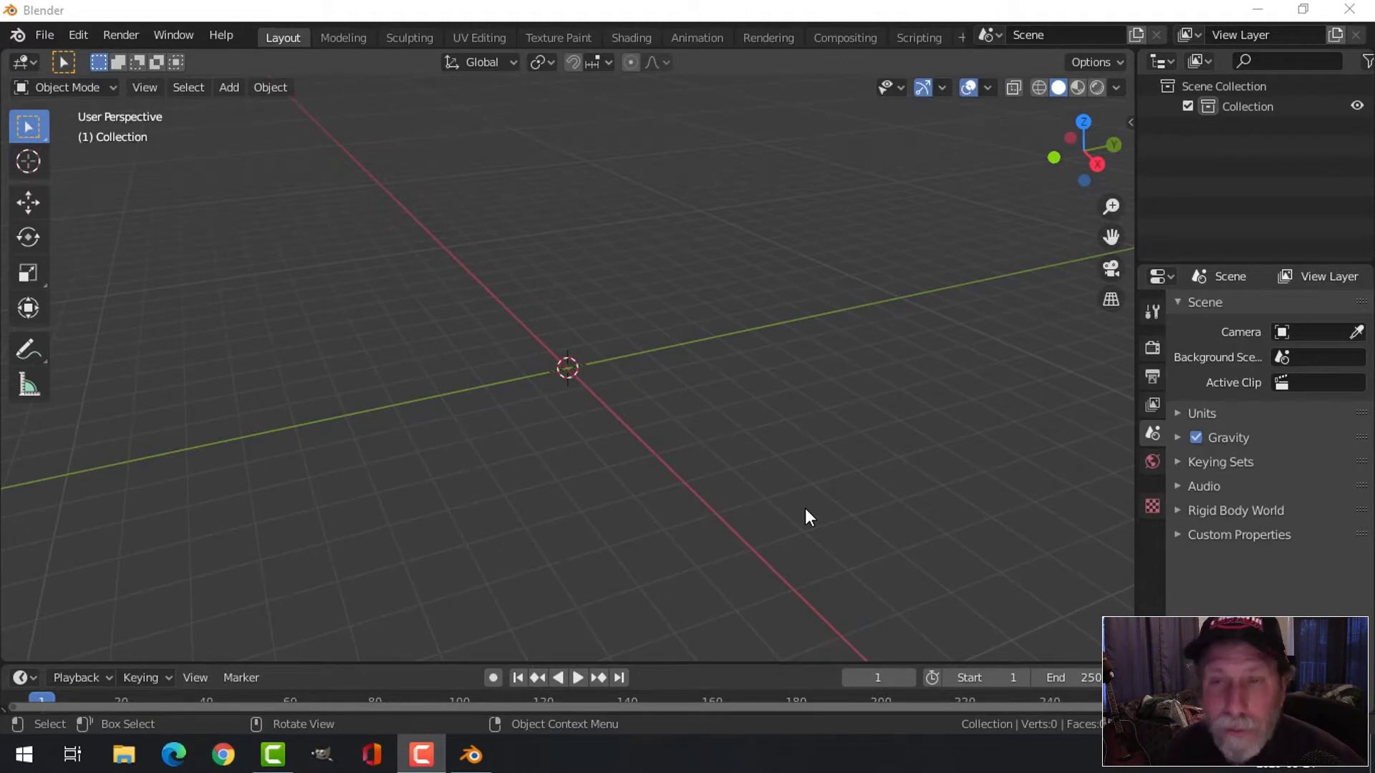
Add a cylinder mesh with 16 vertices at the origin, working in front orthographic view
middle_click_drag(764, 454, 846, 452)
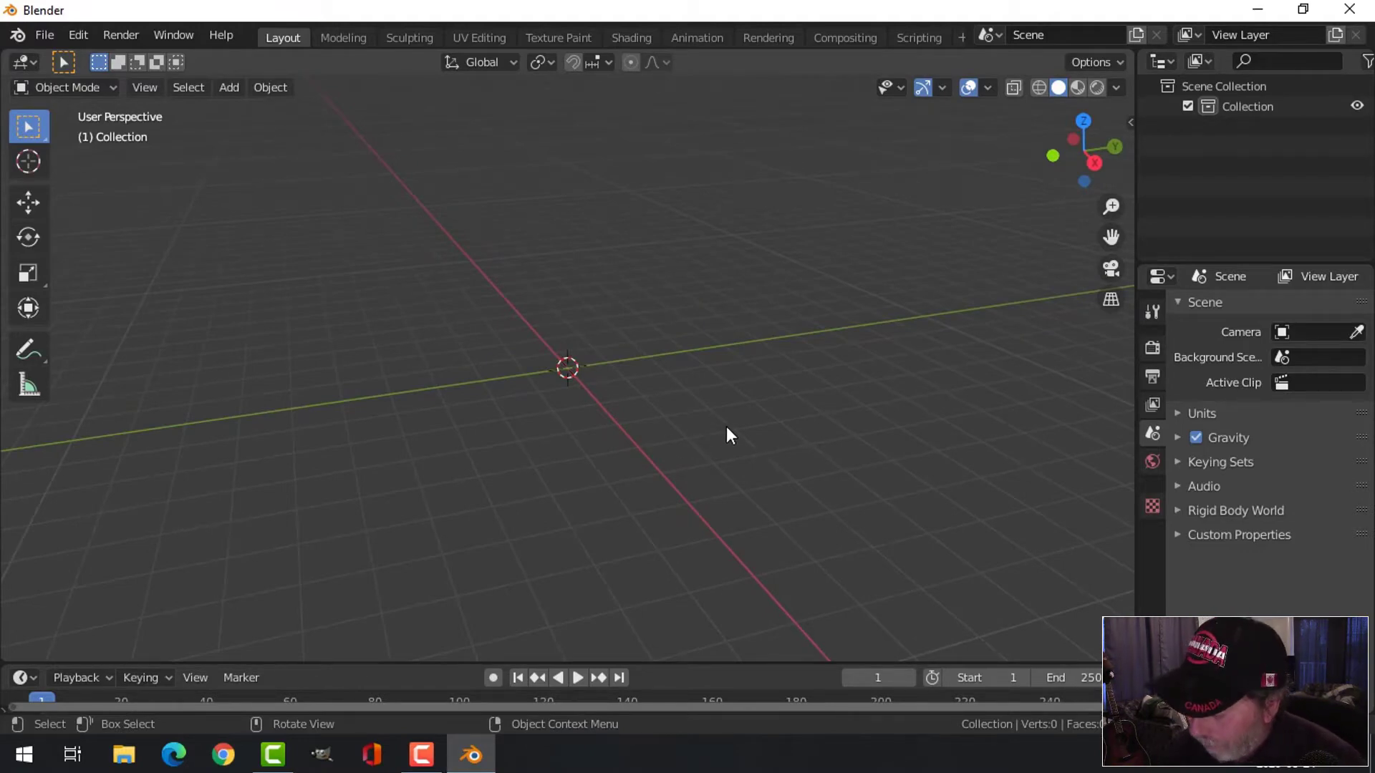
key("KP_1")
scroll(727, 428, "up", 2)
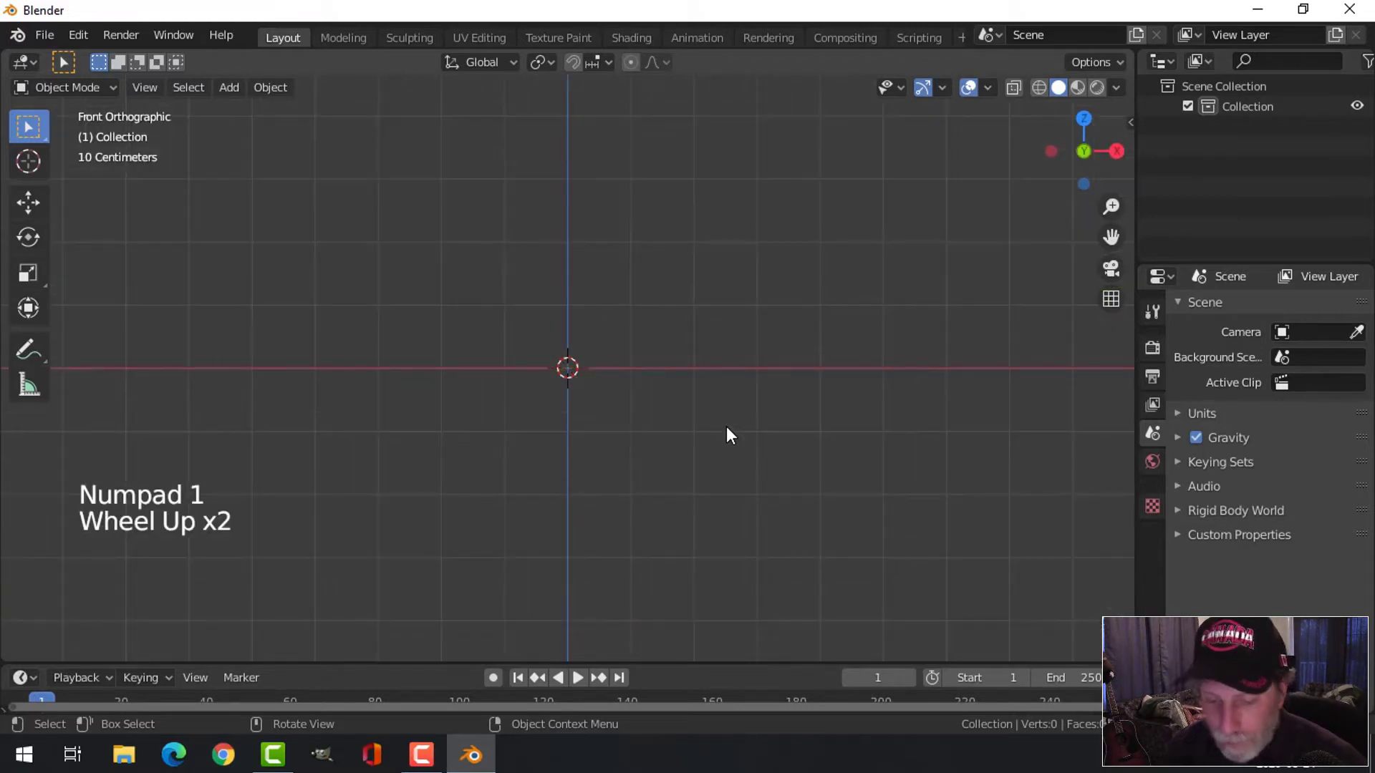
key("shift+a")
mouse_move(716, 320)
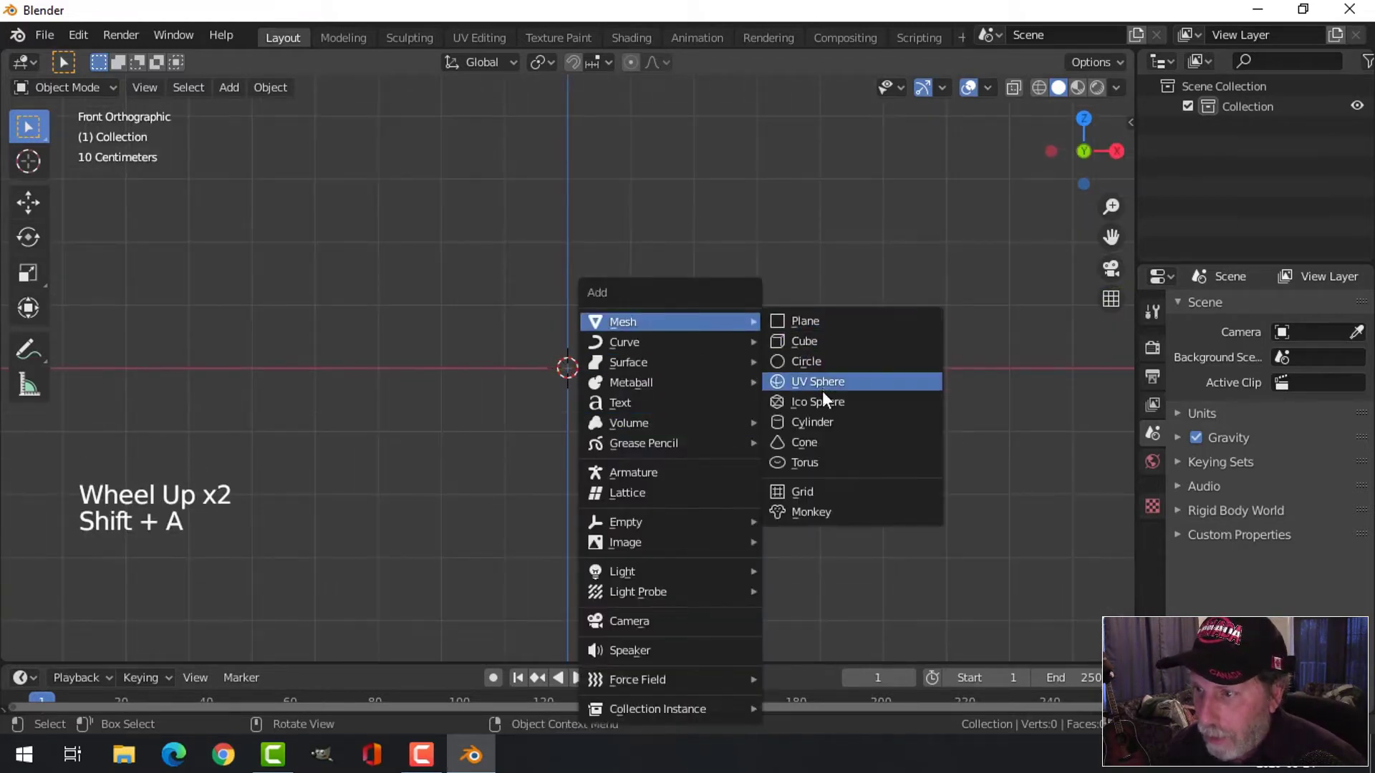
left_click(818, 418)
left_click(180, 653)
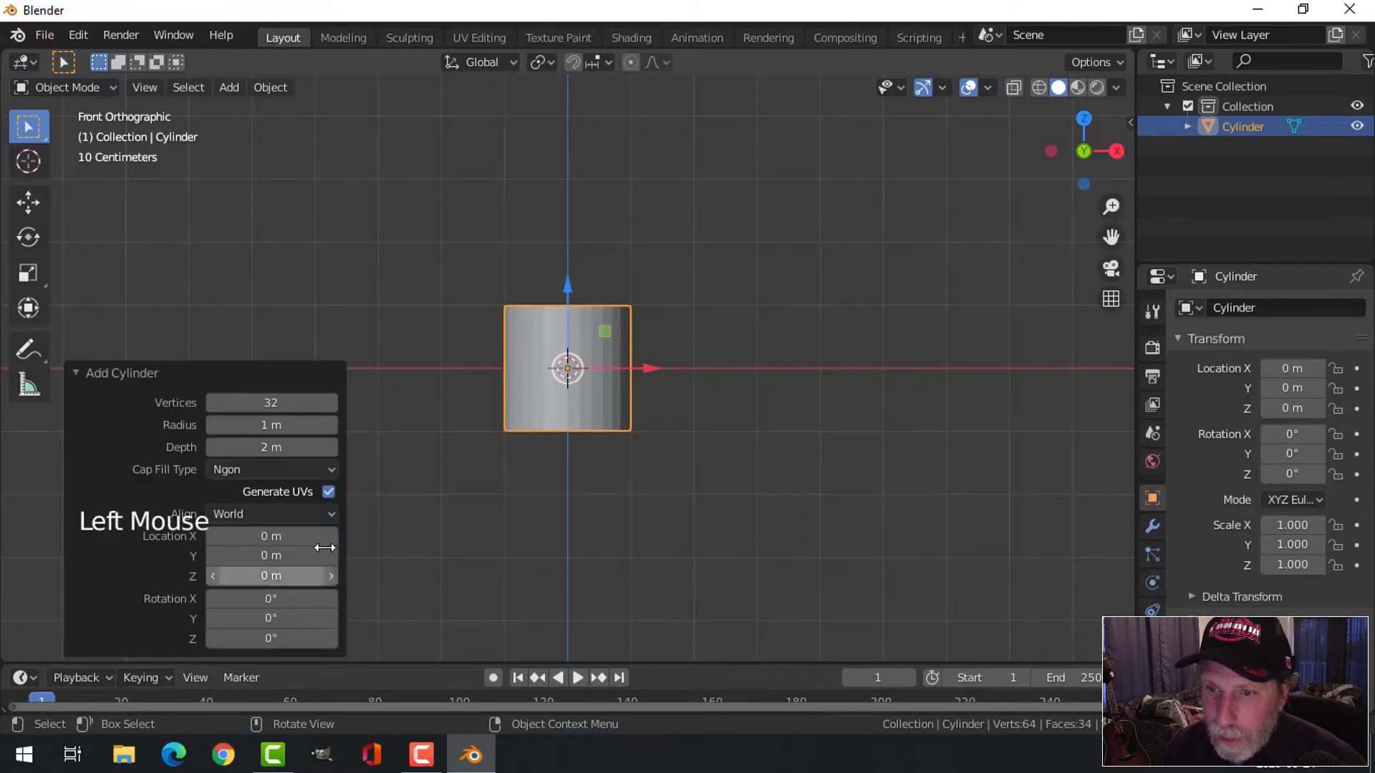
double_click(306, 404)
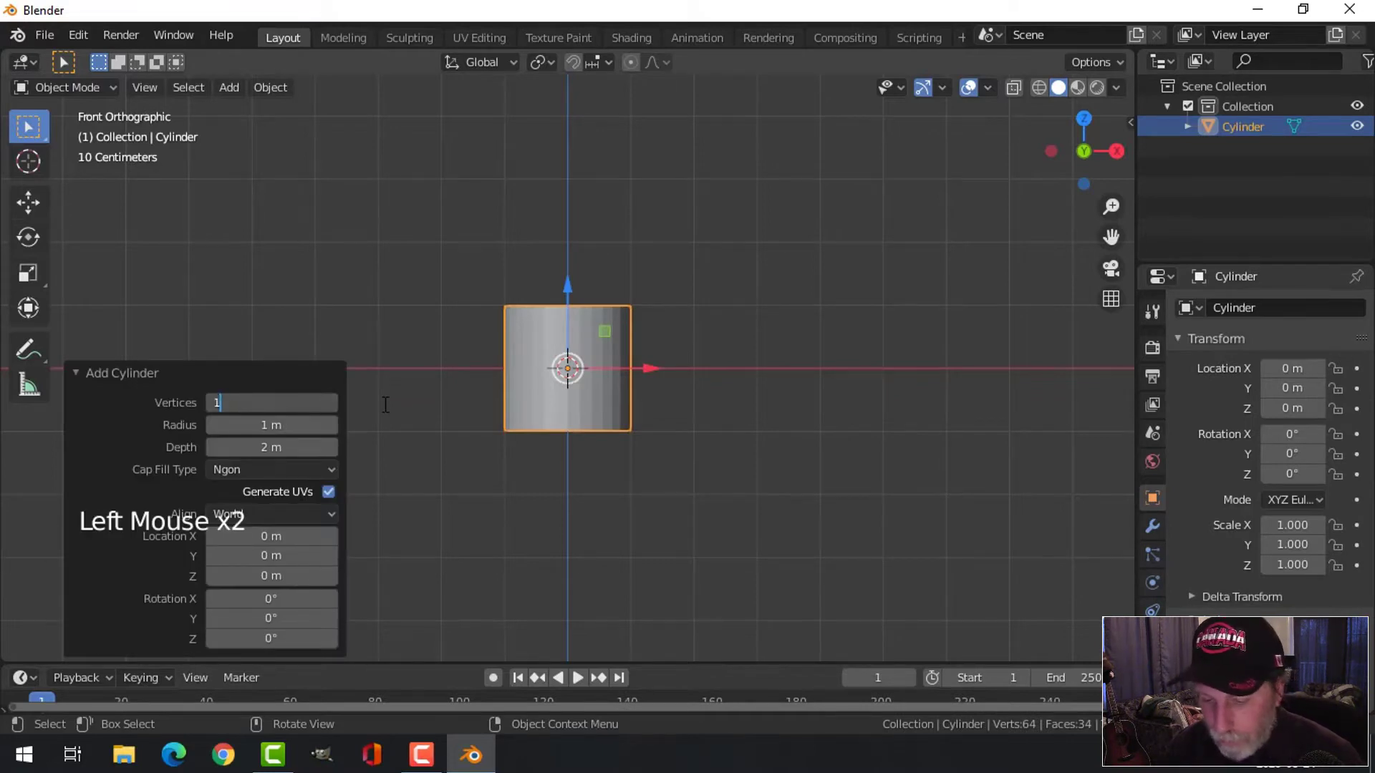
key("Return")
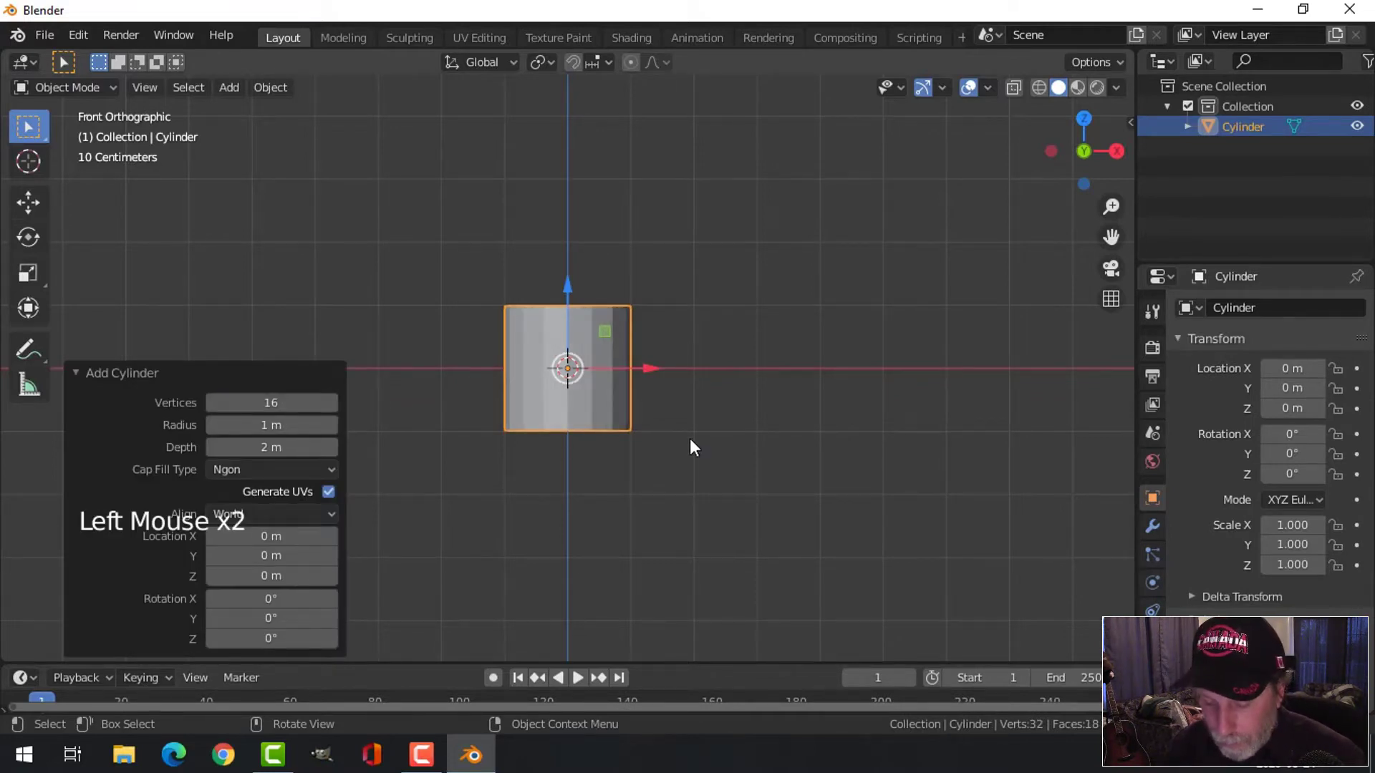
Move the cylinder up 1 m along the Z axis
key("g")
key("z")
key("1")
key("Return")
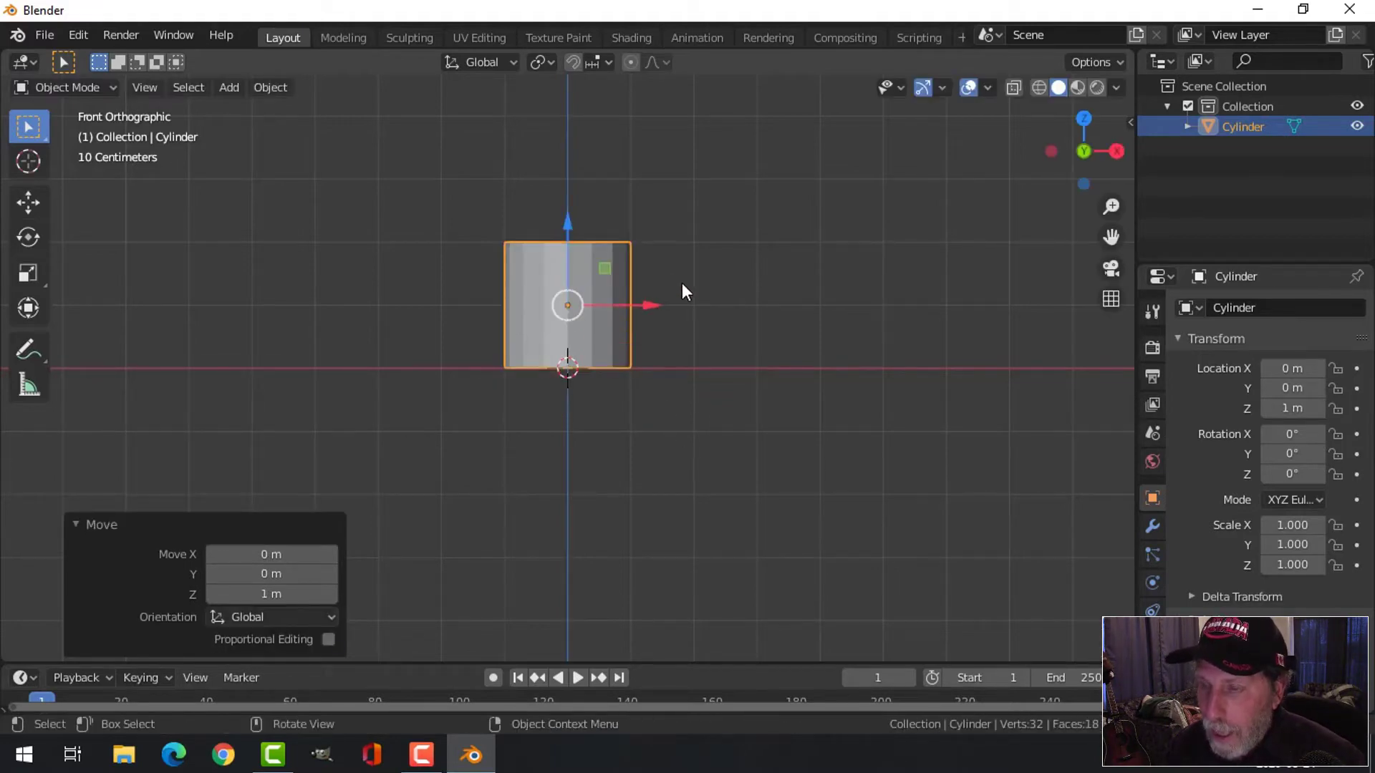
Raise the cylinder's top edge loop about 0.98 m and scale it outward to about 1.51 for a tapered shape
key("Tab")
key("alt+a")
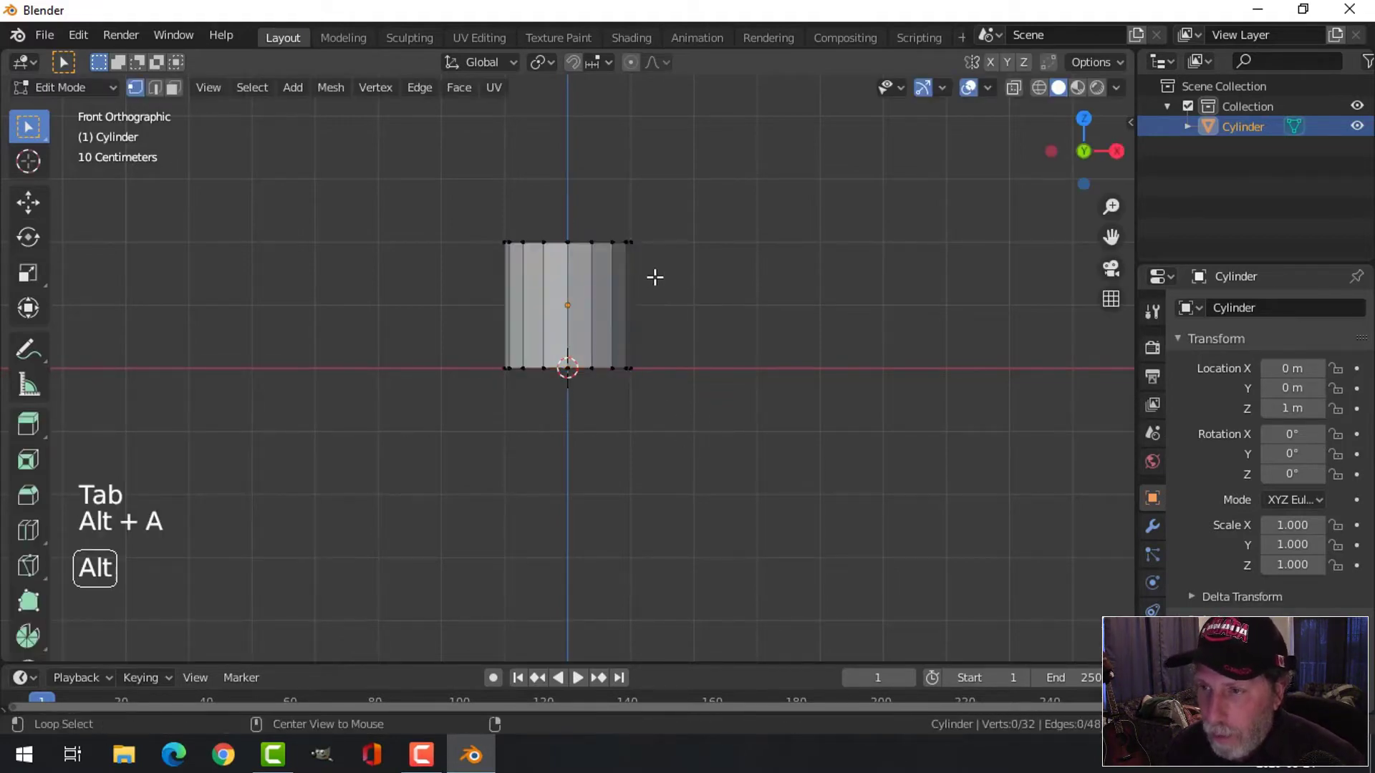
left_click(577, 242, "alt+shift")
middle_click_drag(671, 257, 678, 315, "shift")
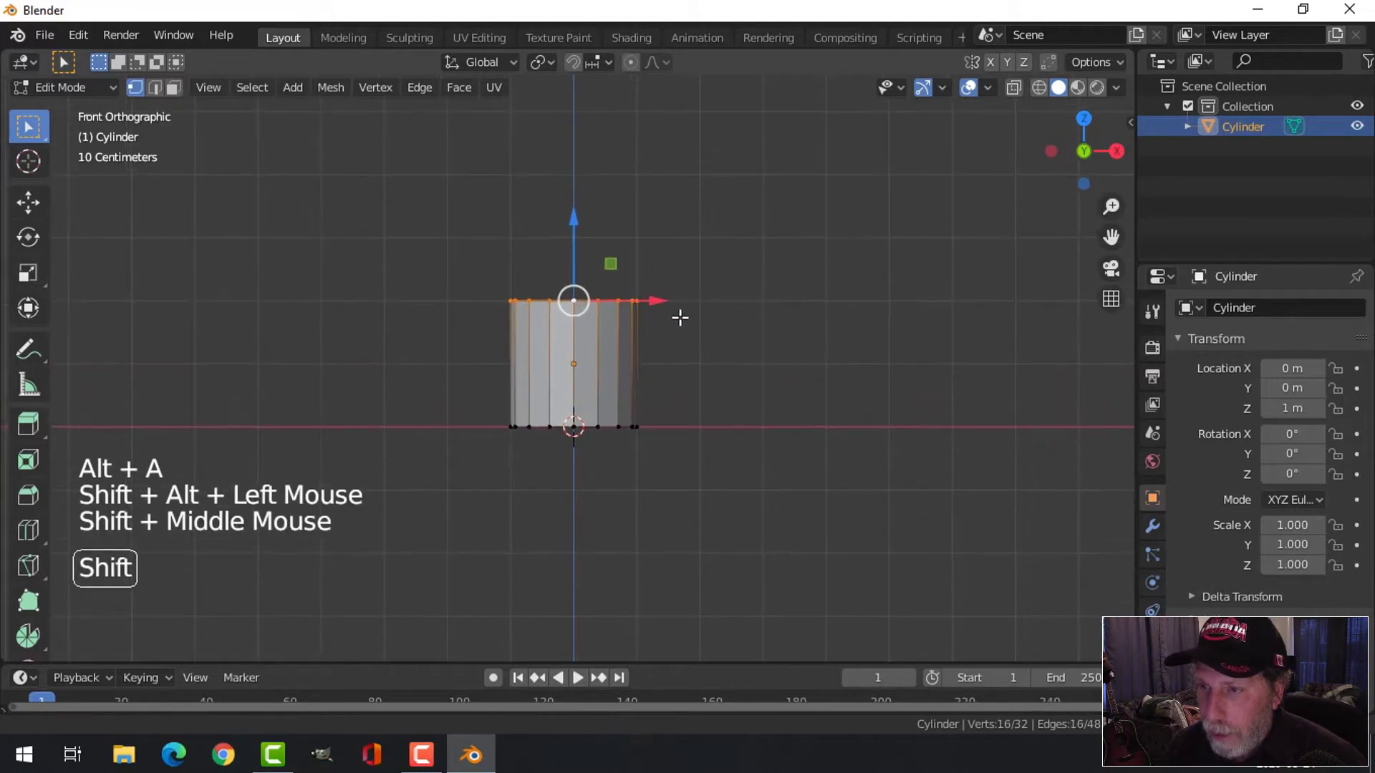
left_click_drag(574, 224, 580, 156)
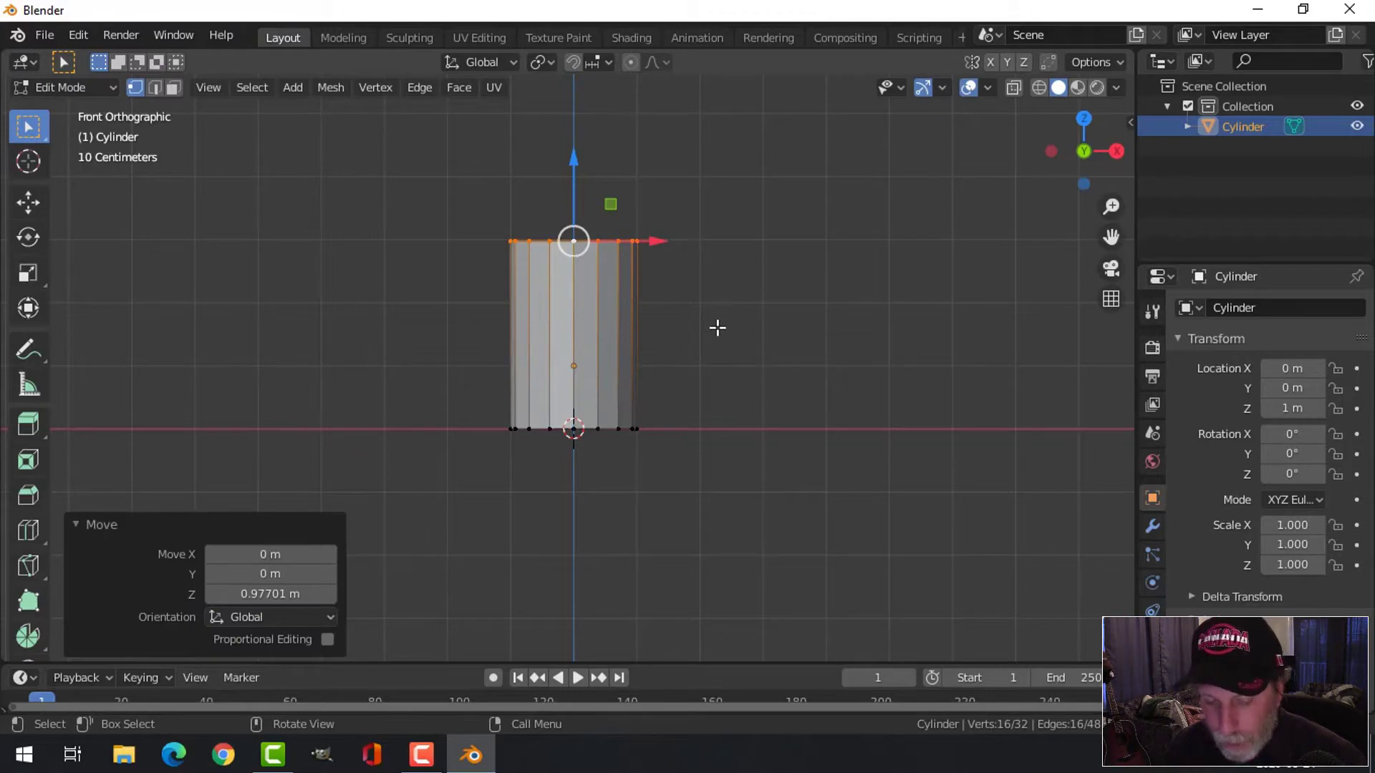
key("s")
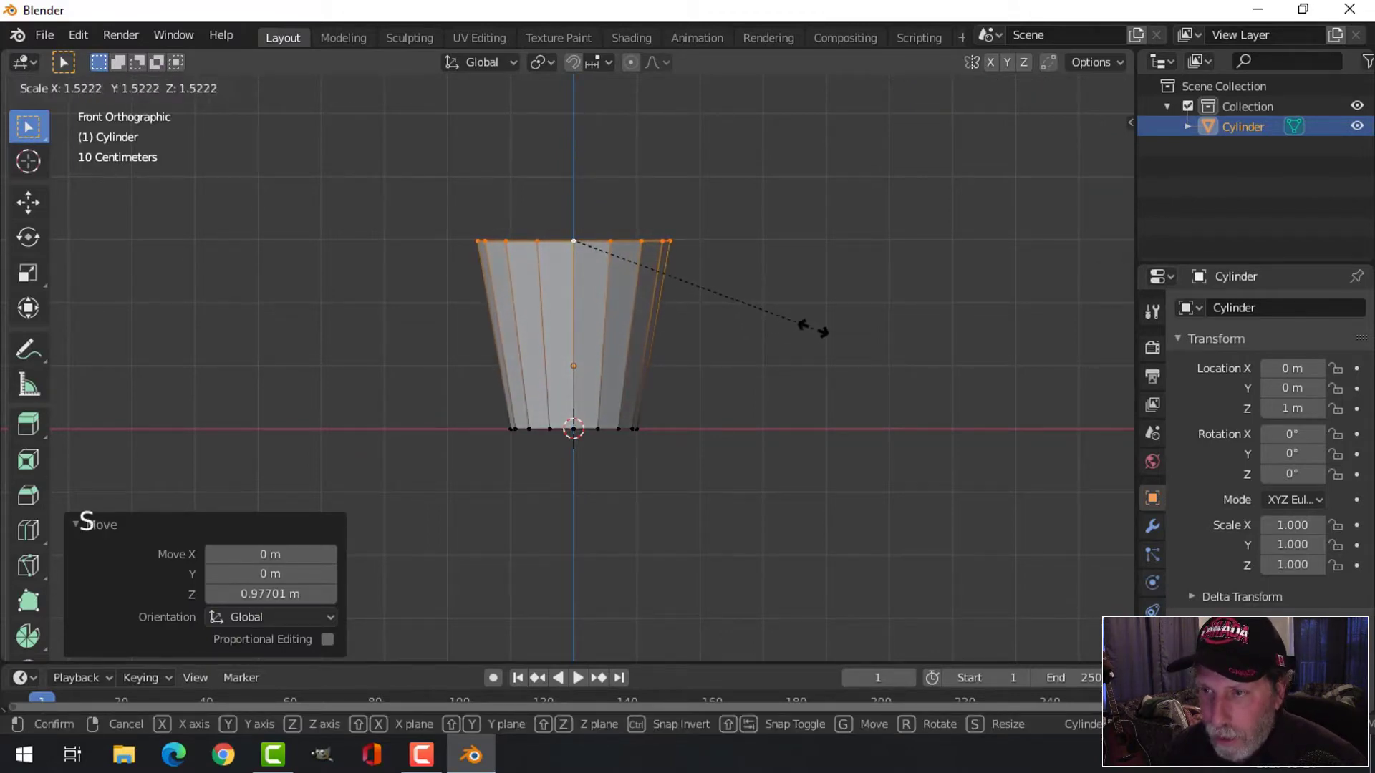
left_click(752, 338)
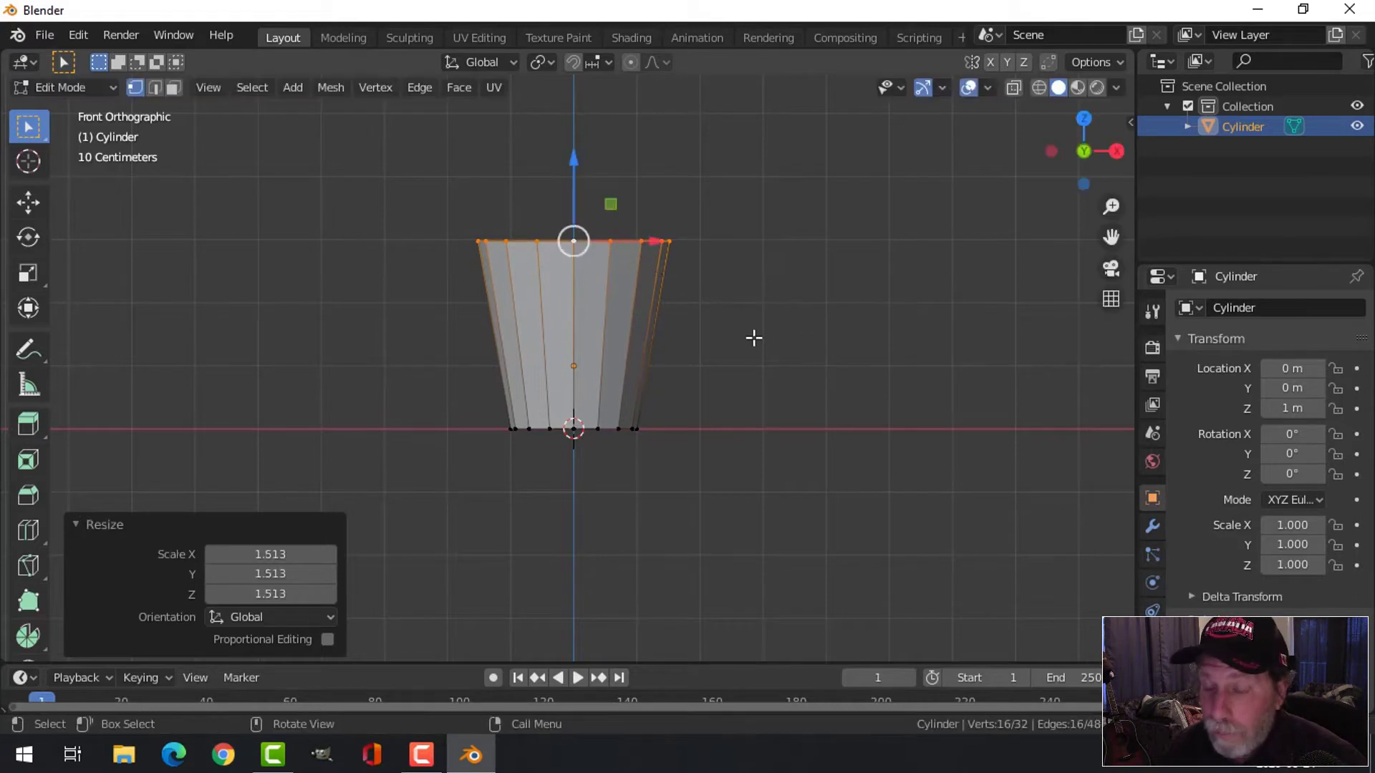
Cut a horizontal edge loop around the tapered body, slid down near the base with a factor of about 0.84
middle_click_drag(752, 337, 721, 363)
key("alt+a")
key("KP_1")
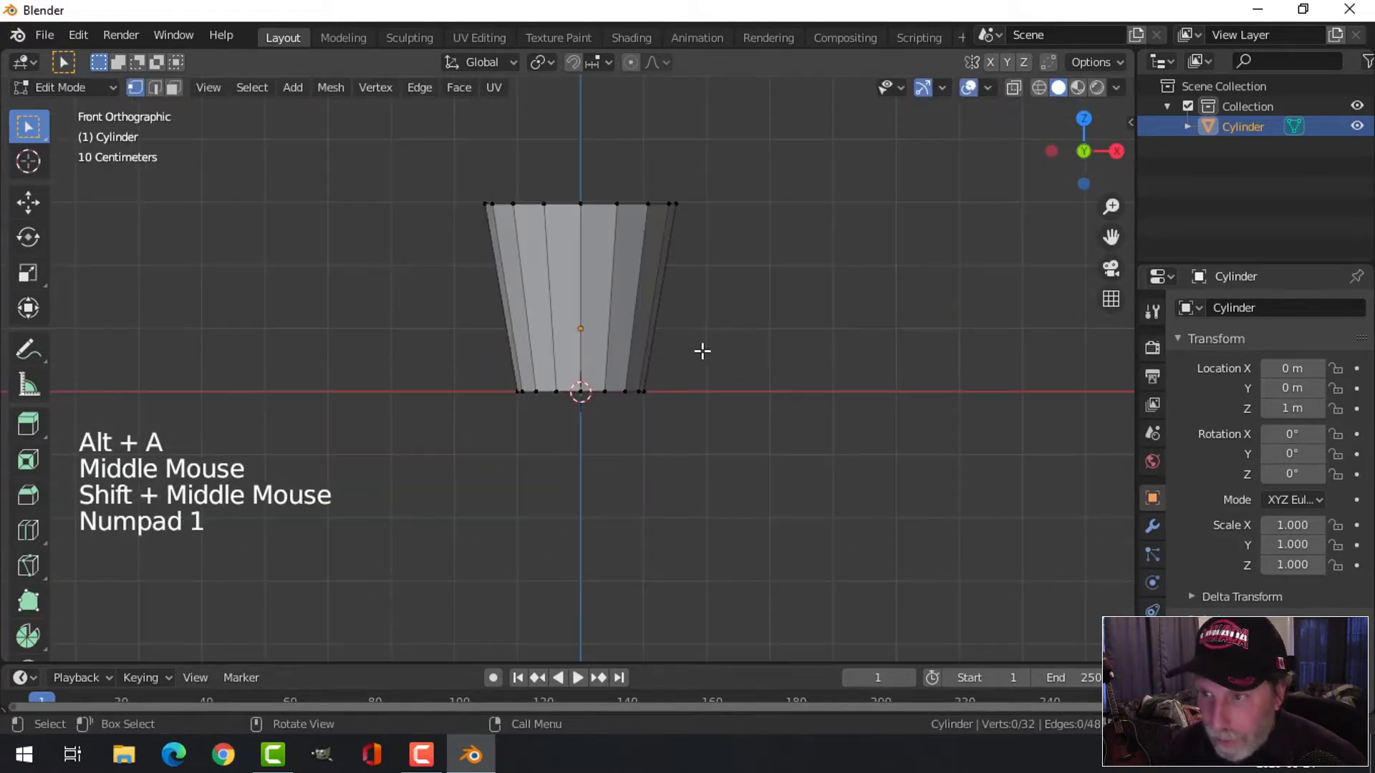
scroll(663, 286, "up", 2)
key("ctrl+r")
left_click(670, 278)
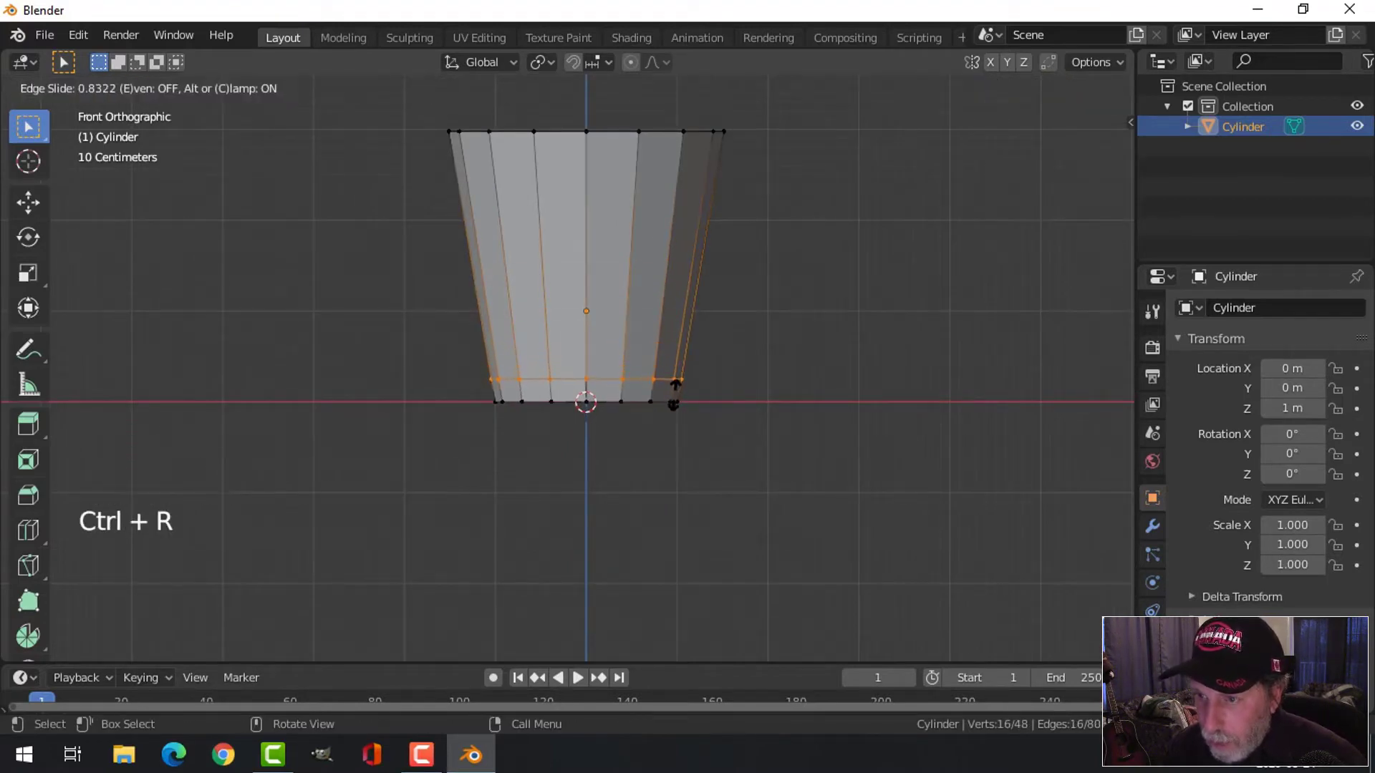
left_click(674, 396)
Bevel the lower edge loop with 2 segments and an offset of about 0.013 m
scroll(654, 426, "up", 3)
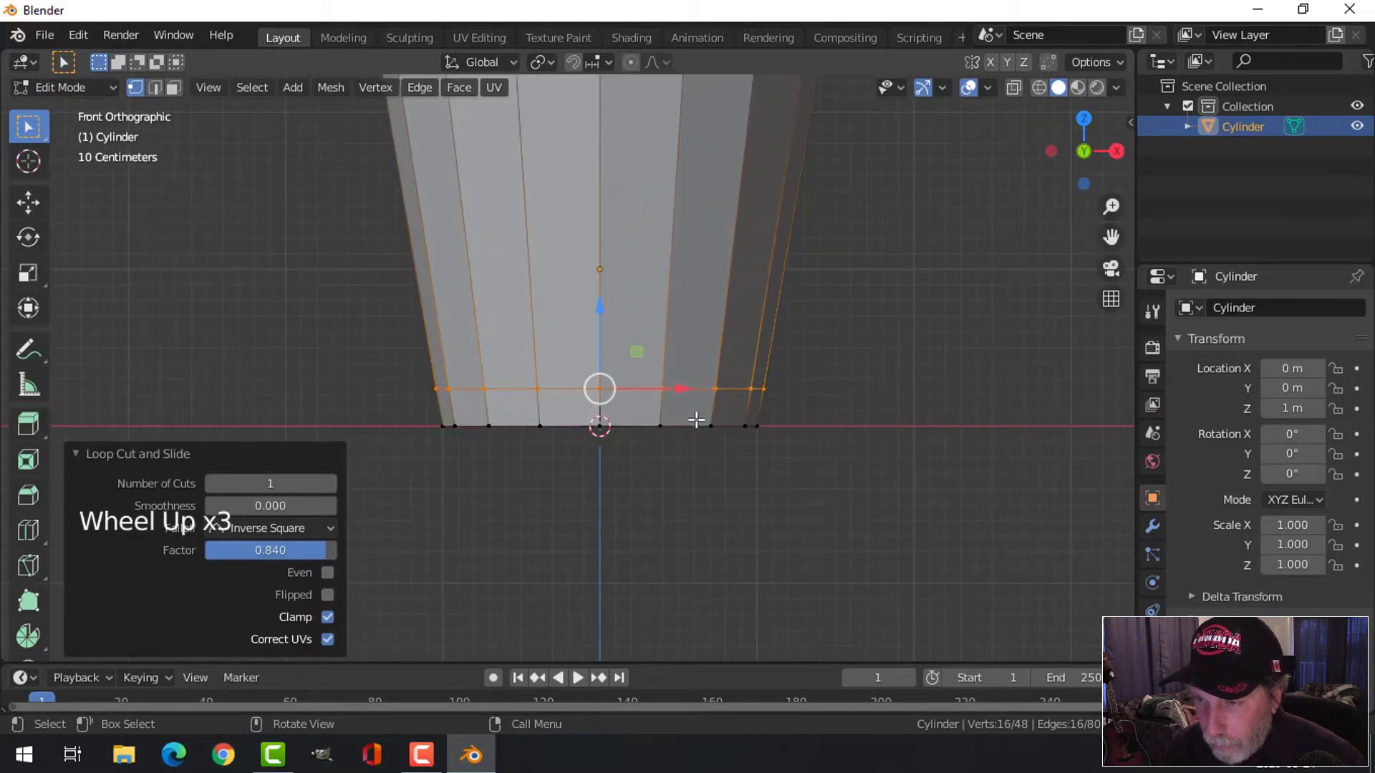
scroll(687, 418, "up", 1)
scroll(676, 413, "up", 1)
key("2")
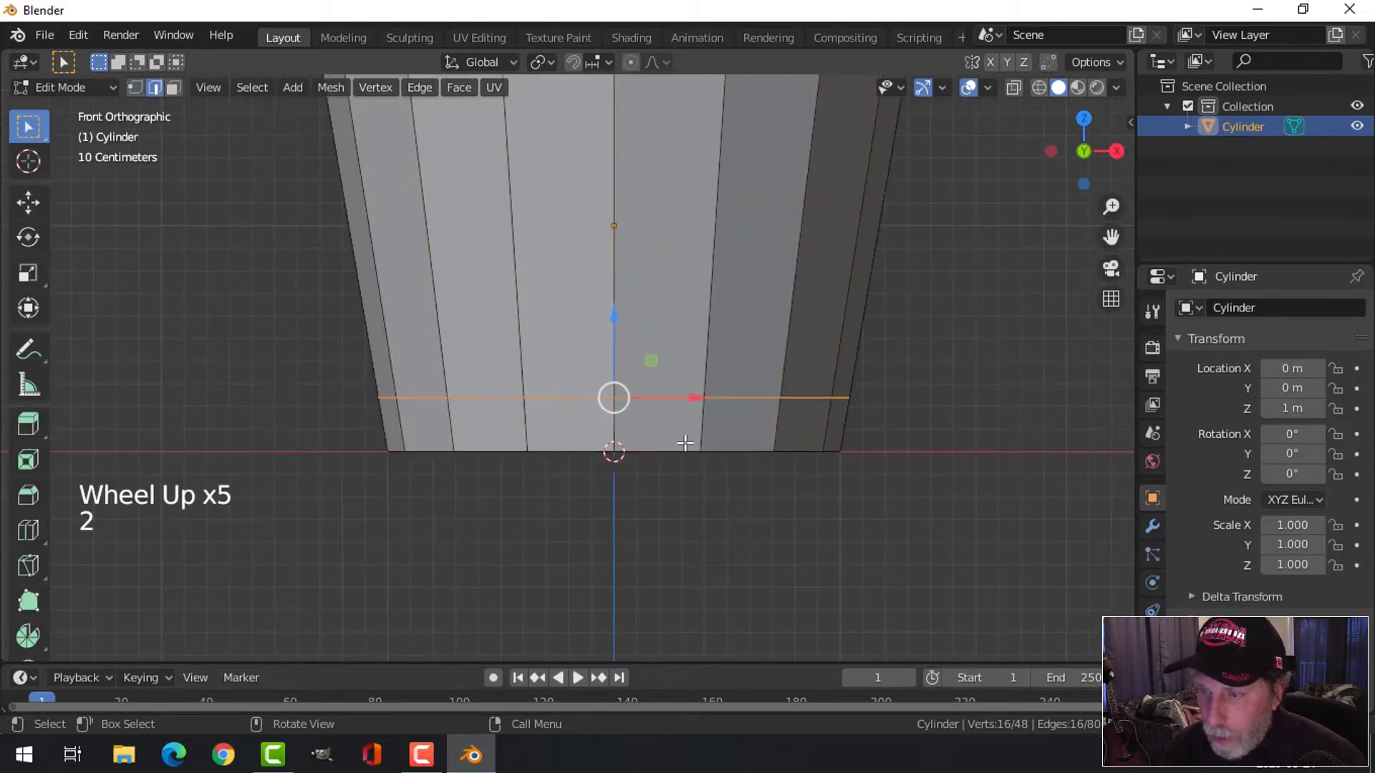
middle_click_drag(683, 439, 672, 402, "shift")
scroll(673, 406, "up", 1)
scroll(689, 400, "up", 1)
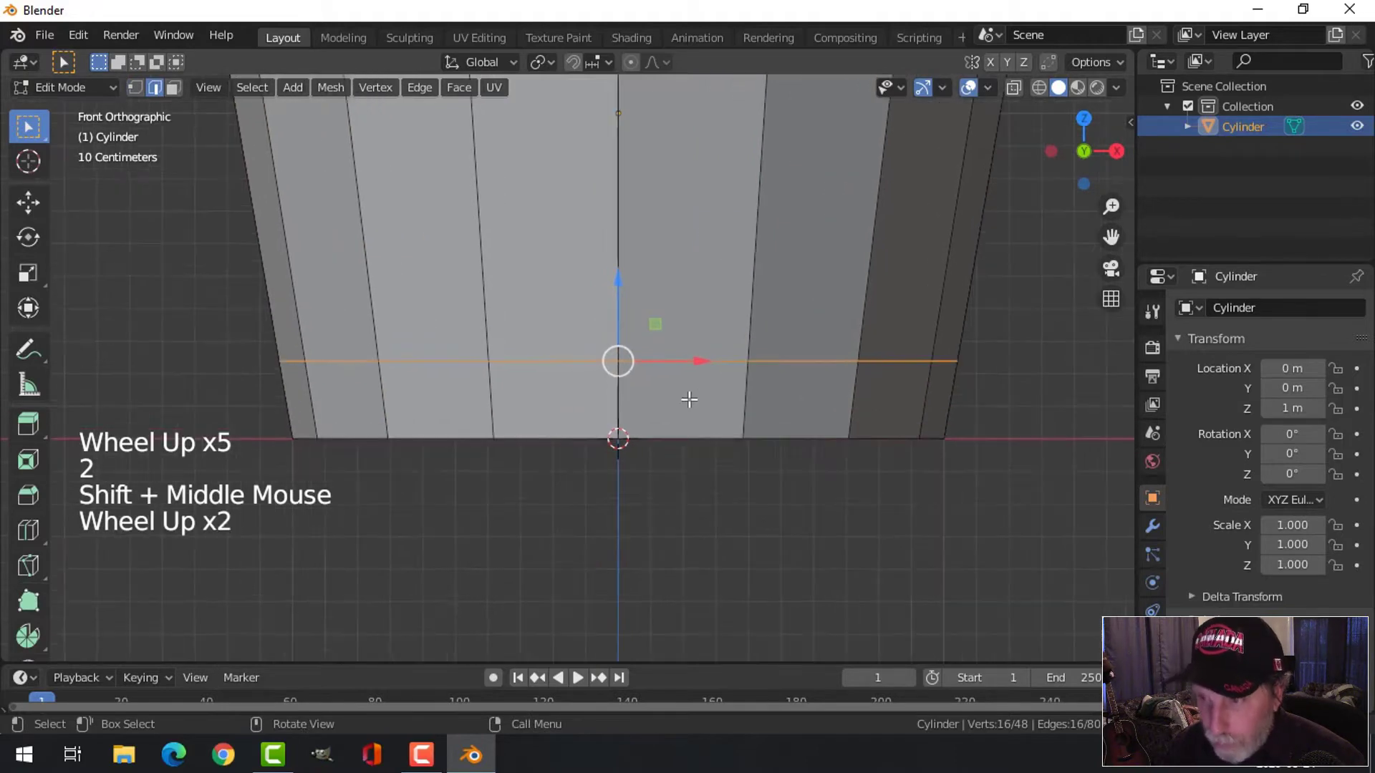
key("ctrl+b")
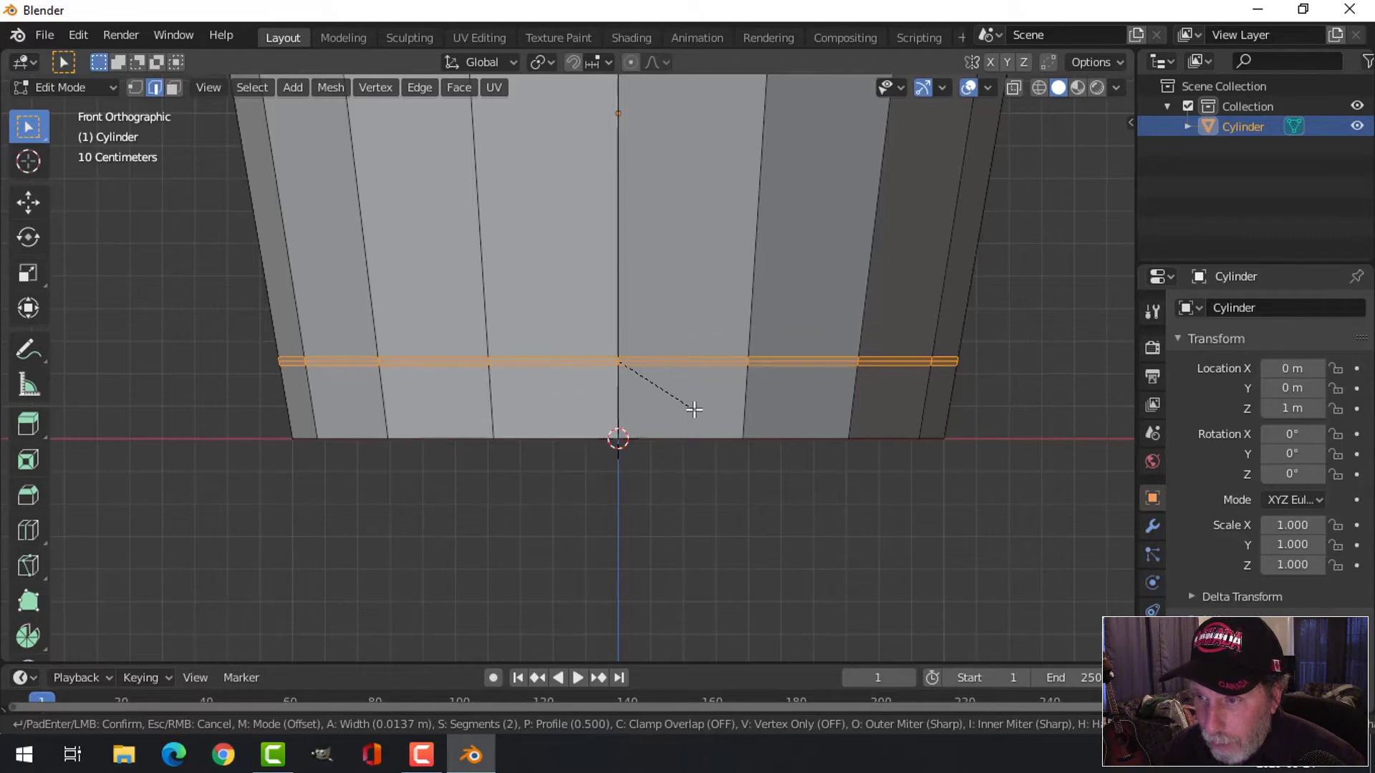
key("shift")
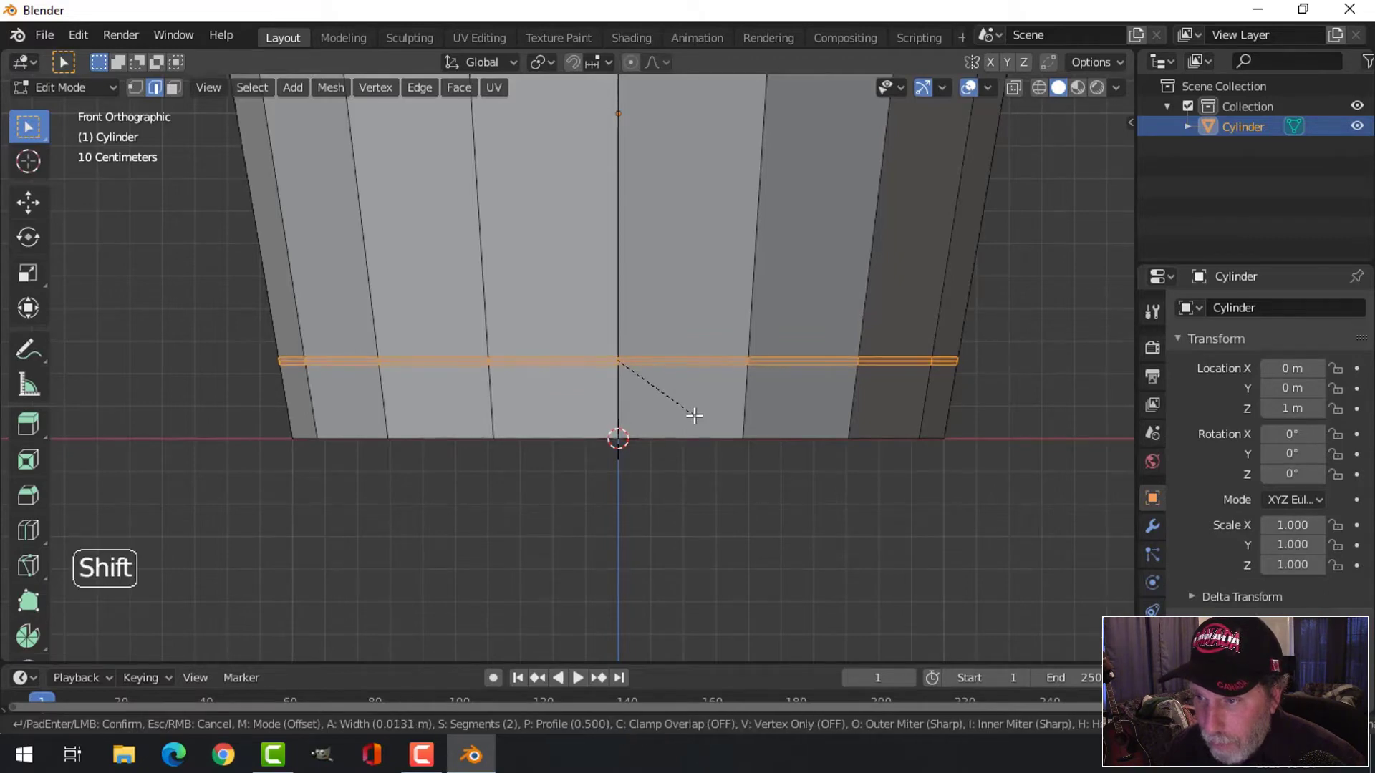
left_click(694, 415)
Scale only the middle loop of the beveled band inward to about 0.99 to form a groove
scroll(680, 399, "up", 3)
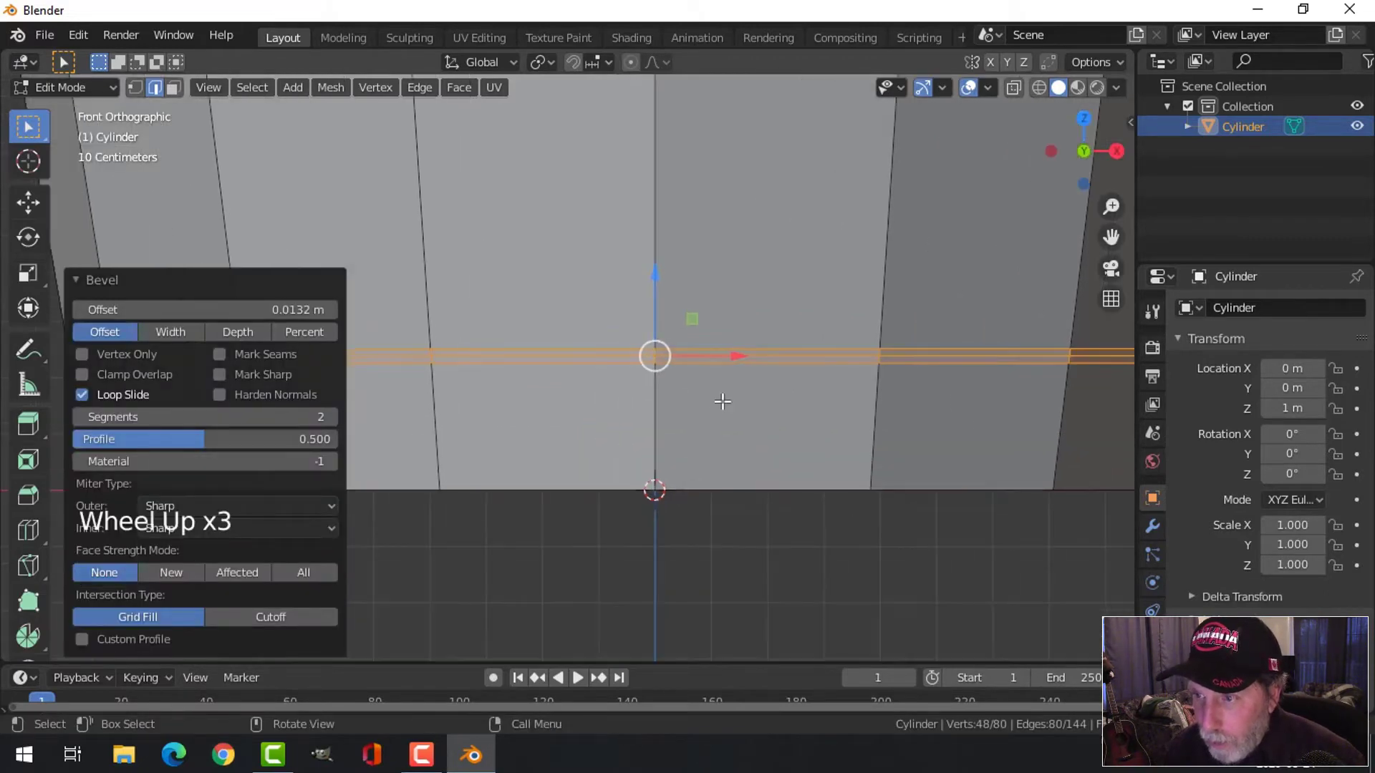
key("alt+a")
left_click(718, 355, "alt+shift")
scroll(727, 381, "down", 1)
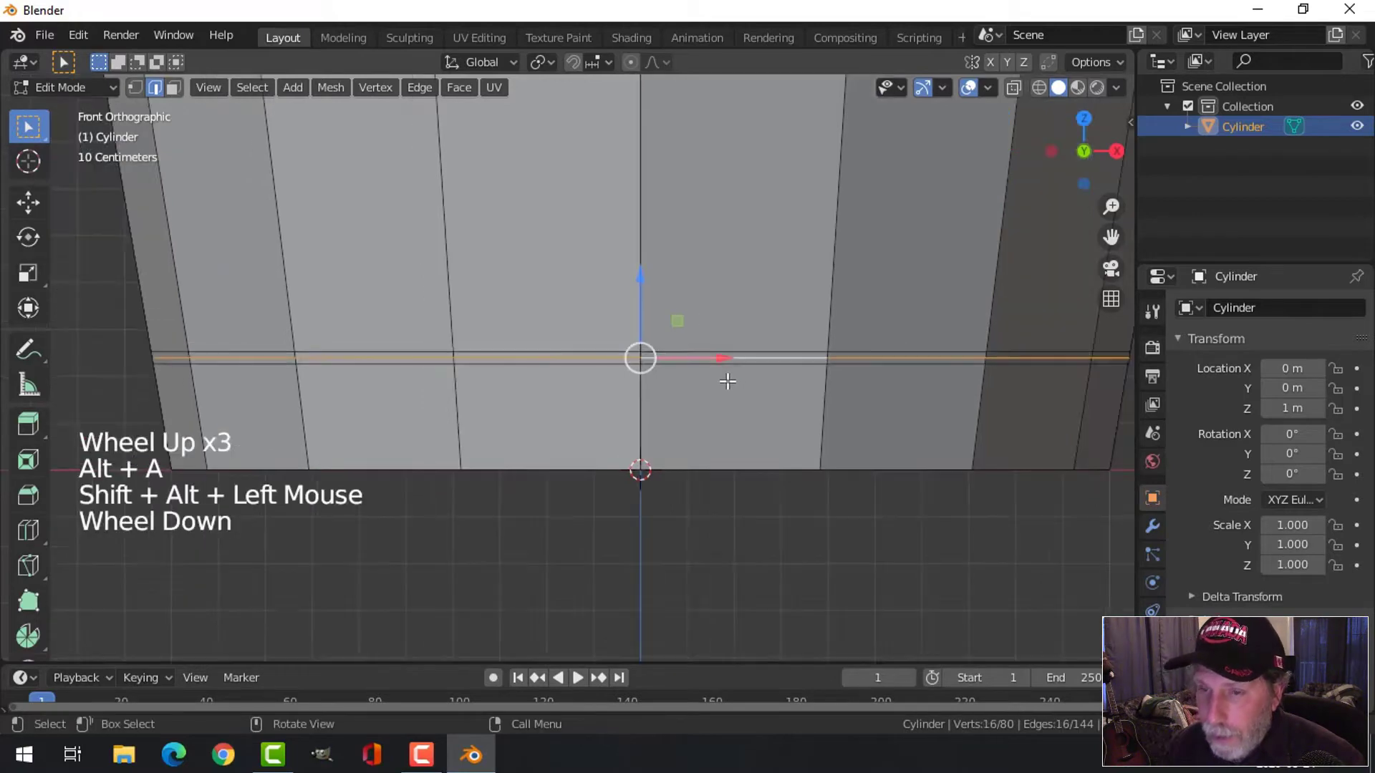
key("s")
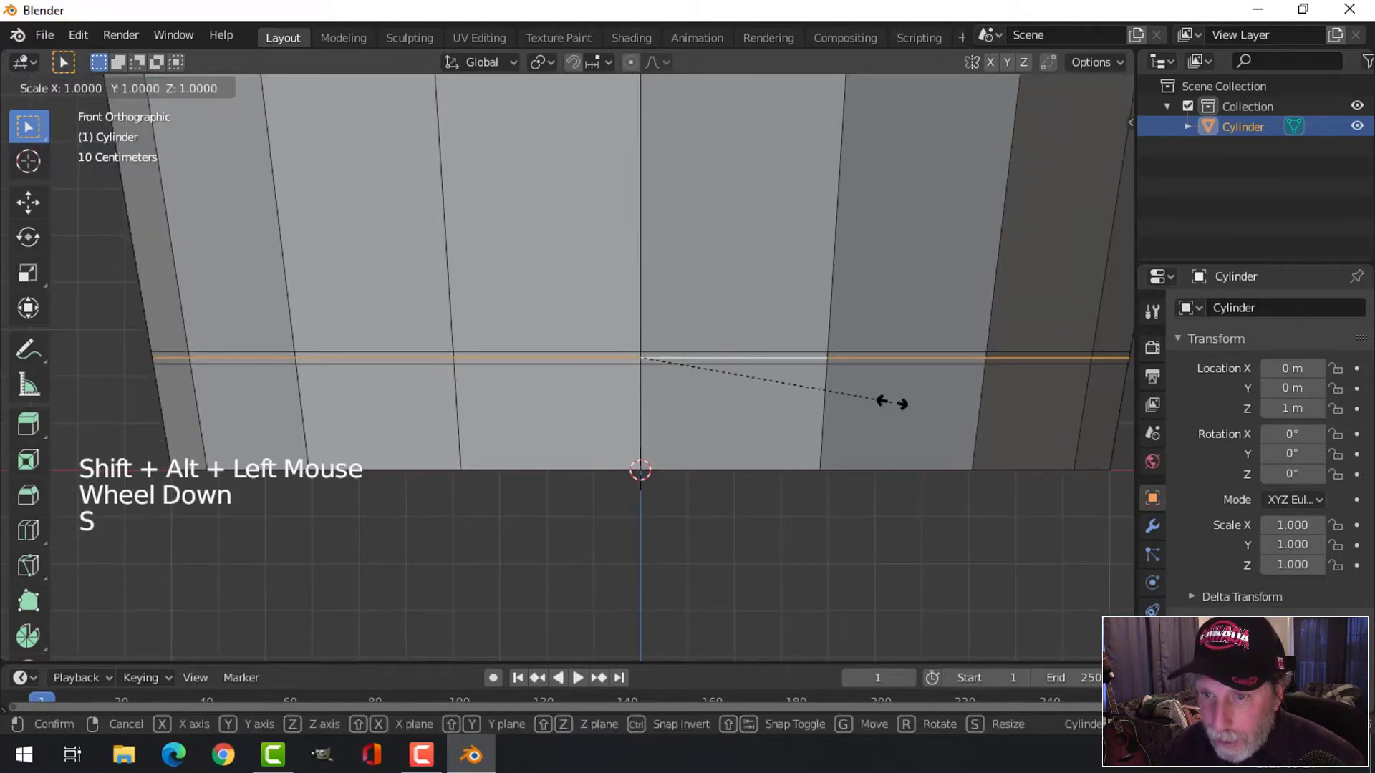
key("shift")
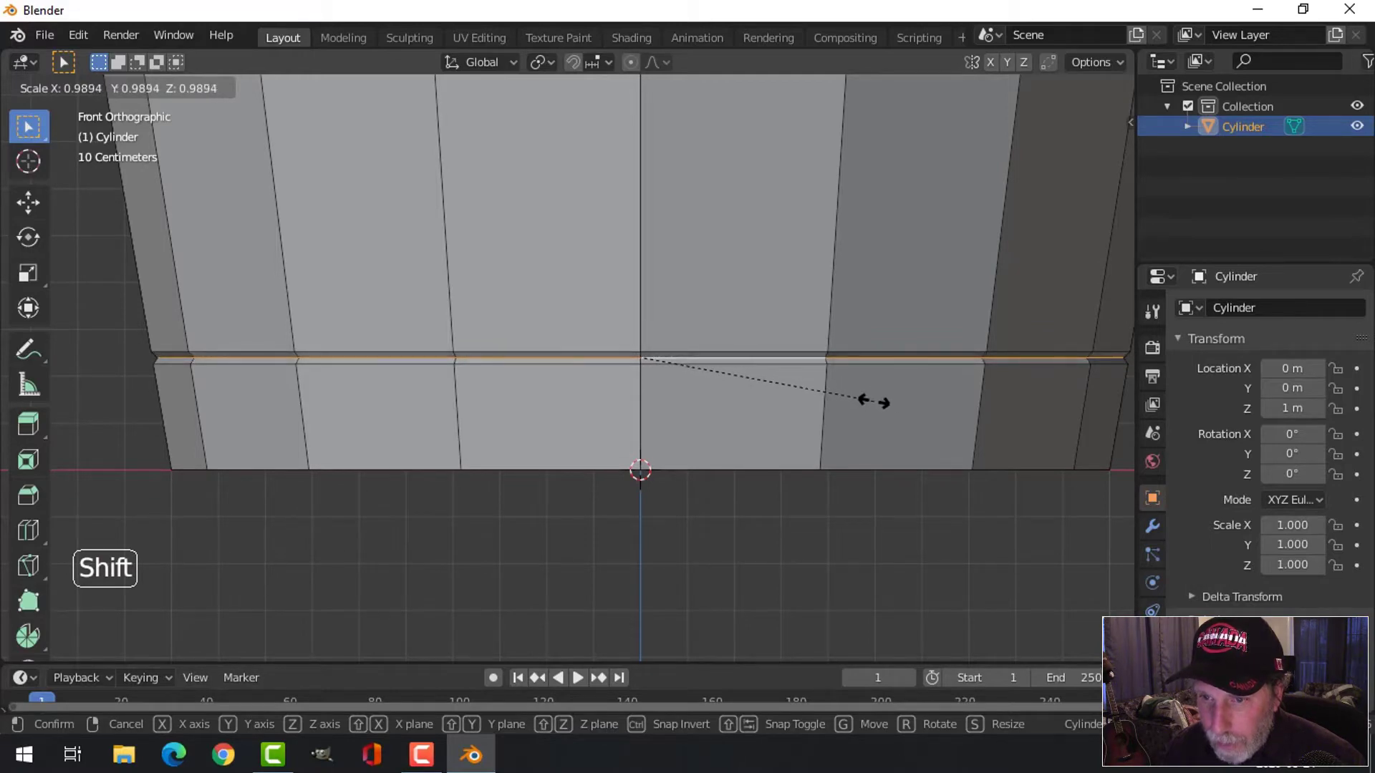
left_click(875, 403)
scroll(746, 399, "up", 2)
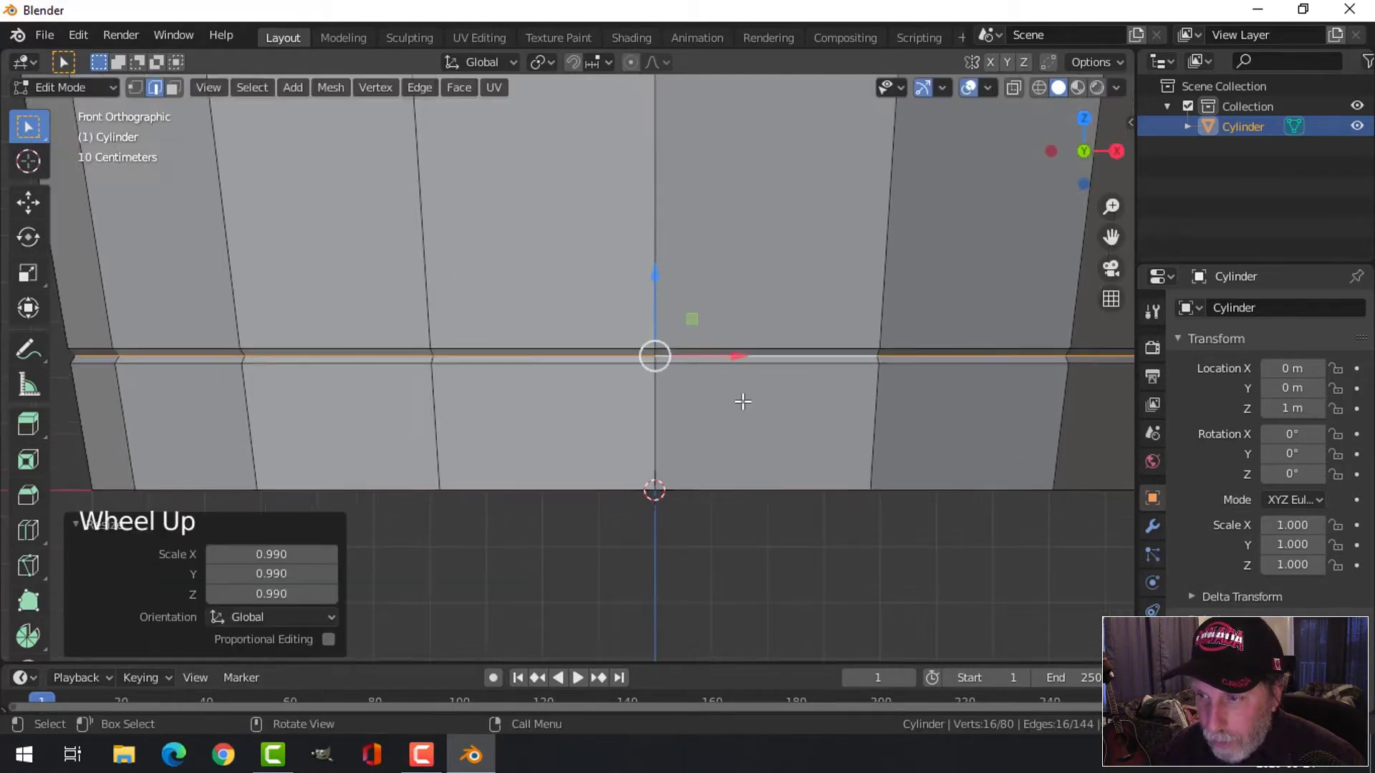
key("alt+a")
scroll(766, 405, "down", 3)
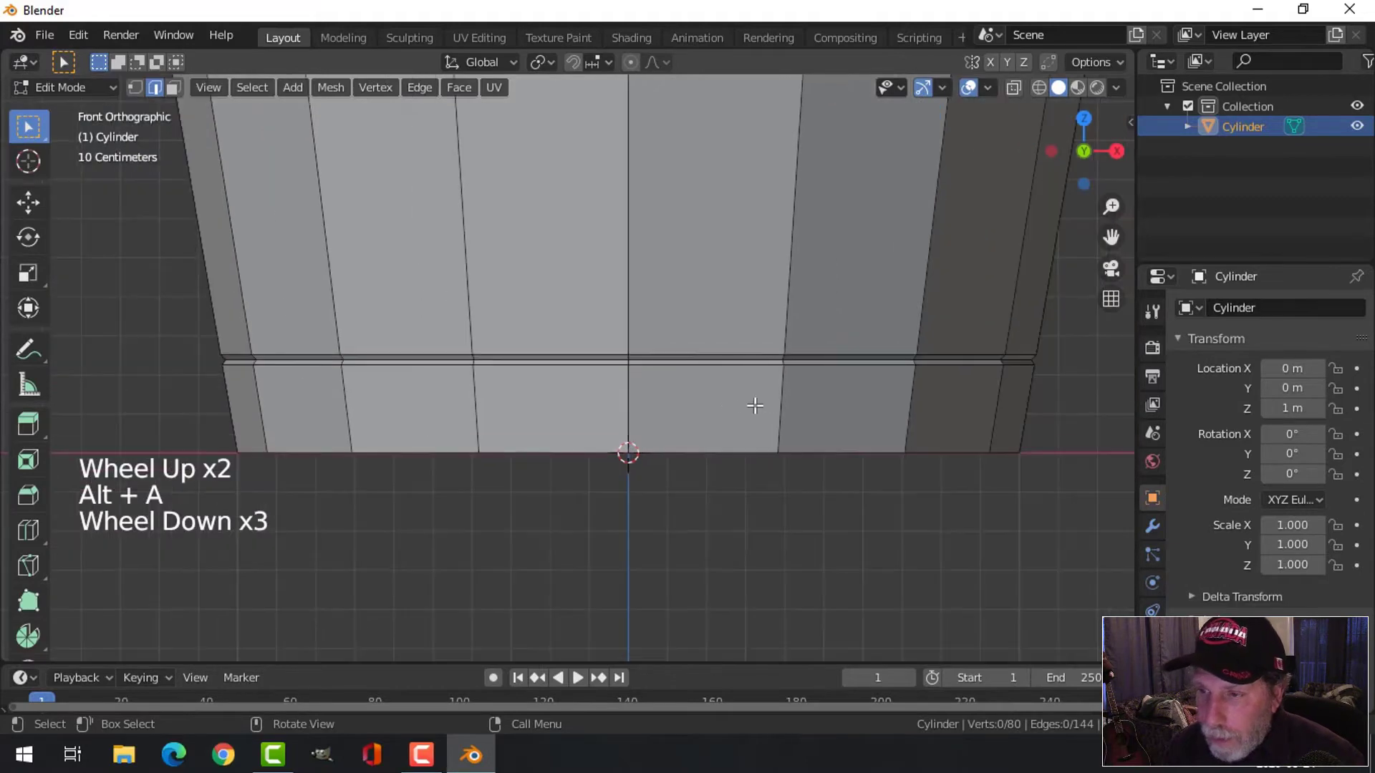
Cut a horizontal edge loop around the body just below the rim, with a slide factor of about -0.76
mouse_move(728, 405)
middle_mouse_down()
mouse_move(715, 353)
mouse_move(715, 401)
middle_mouse_up()
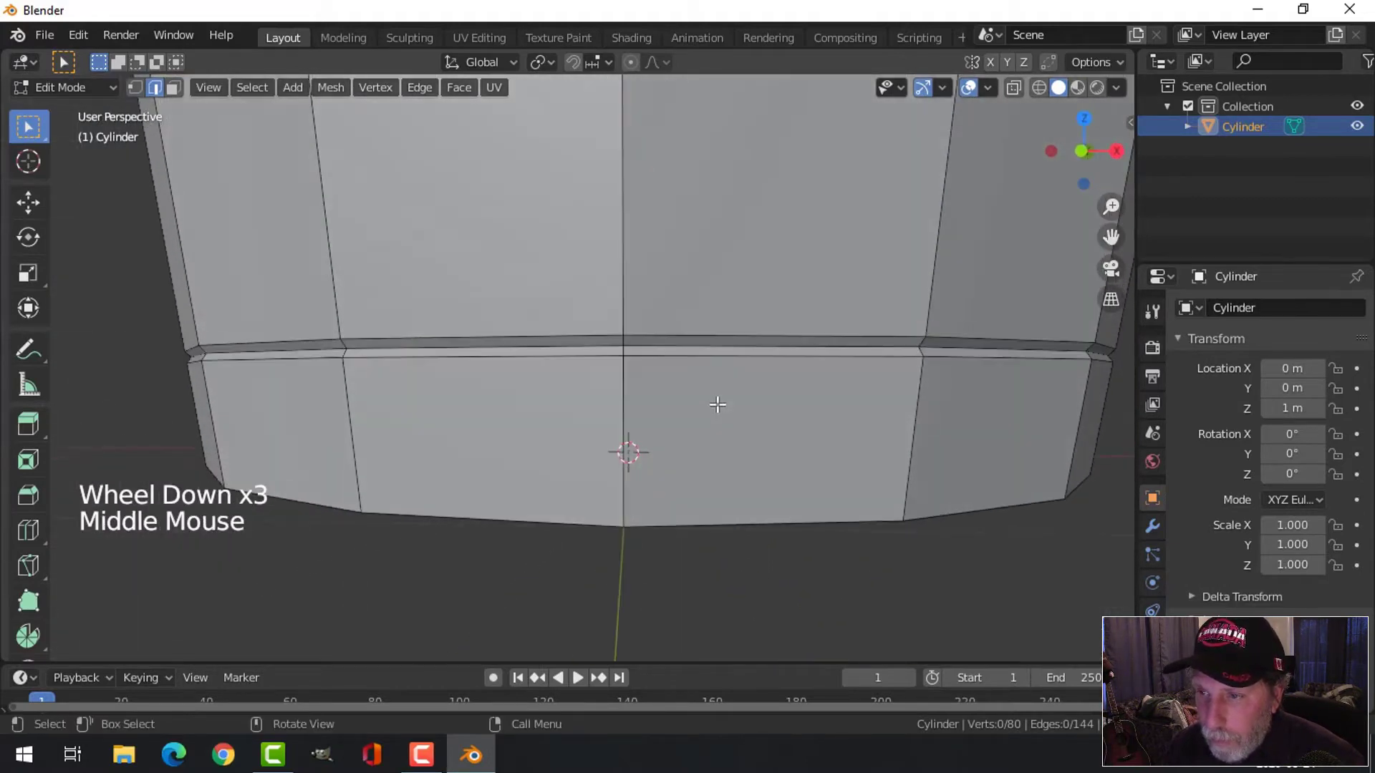
scroll(719, 400, "down", 1)
scroll(696, 303, "down", 5)
middle_click_drag(659, 286, 663, 374, "shift")
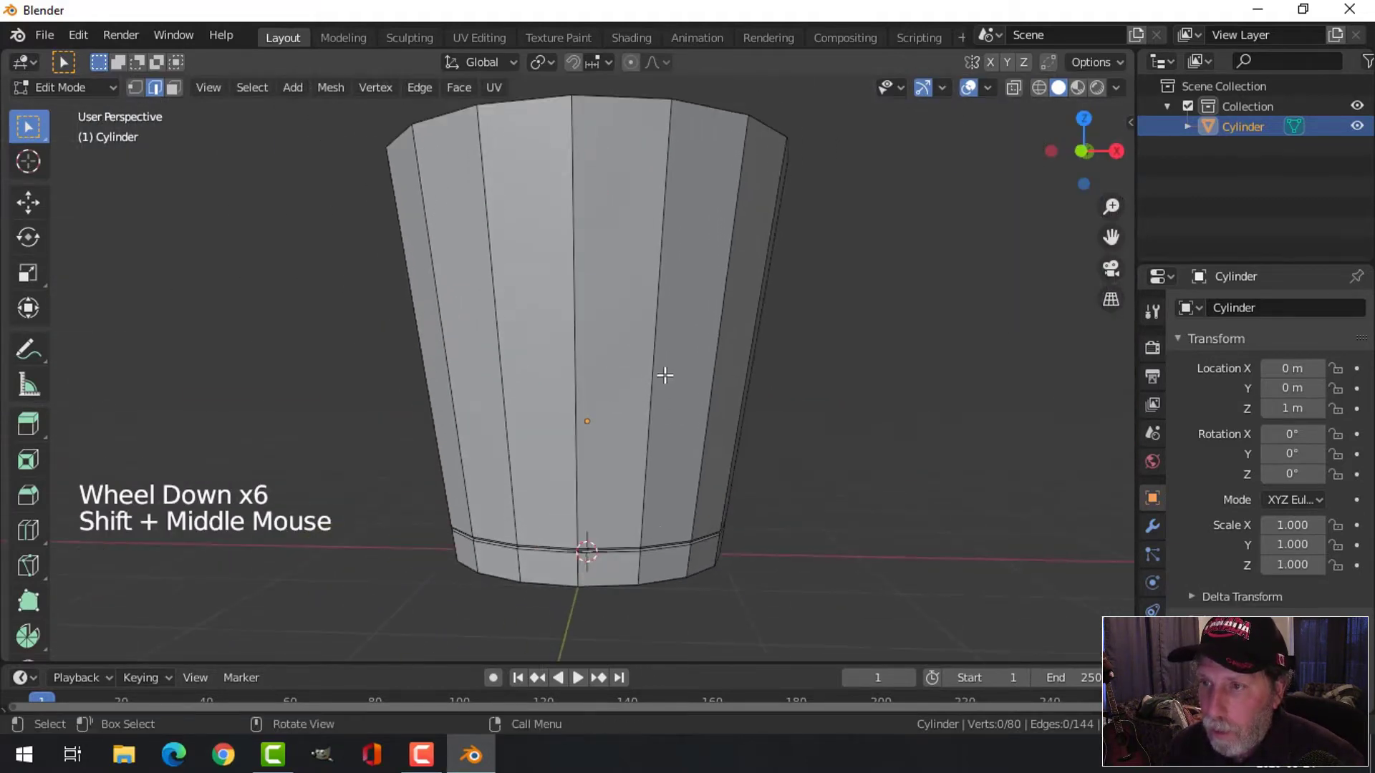
scroll(656, 346, "down", 1)
key("KP_1")
scroll(654, 344, "up", 1)
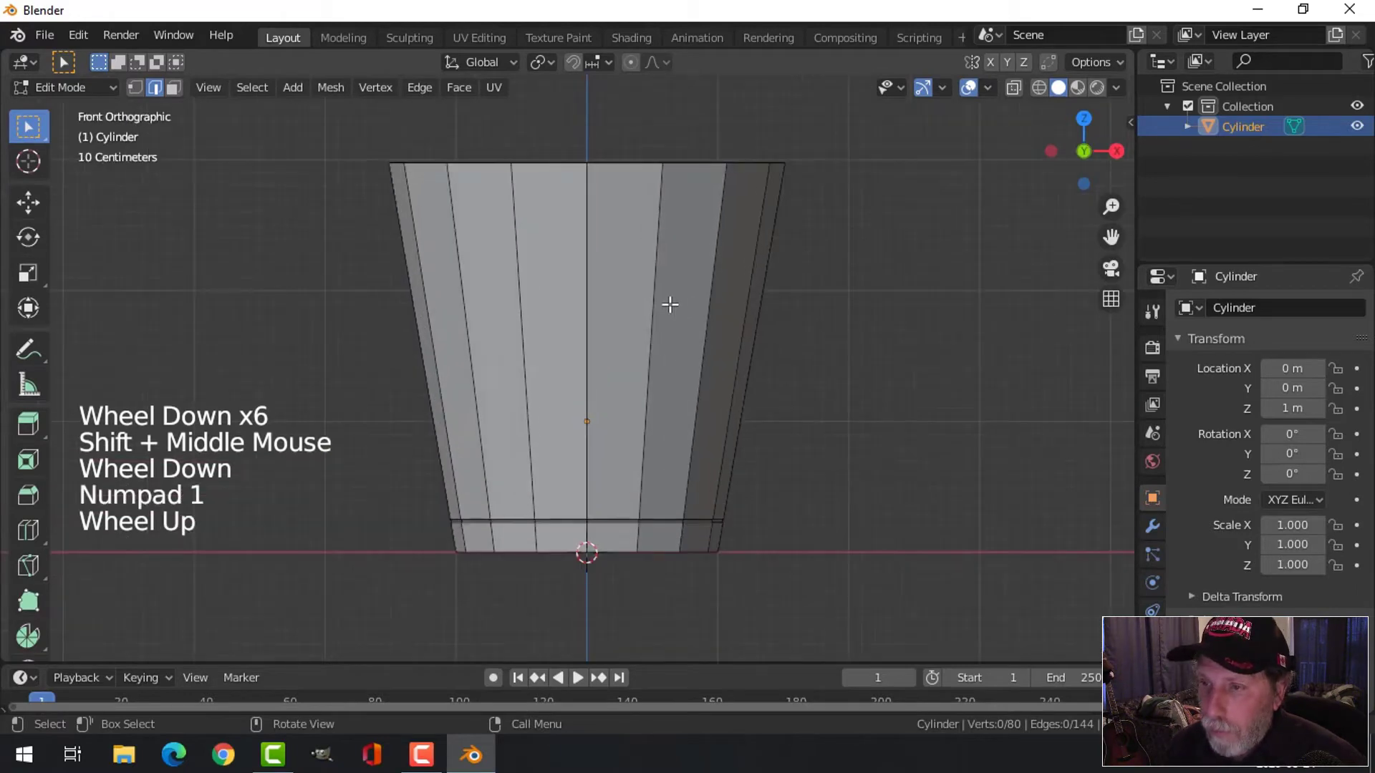
middle_click_drag(668, 303, 731, 389, "shift")
key("ctrl+r")
left_click(736, 393)
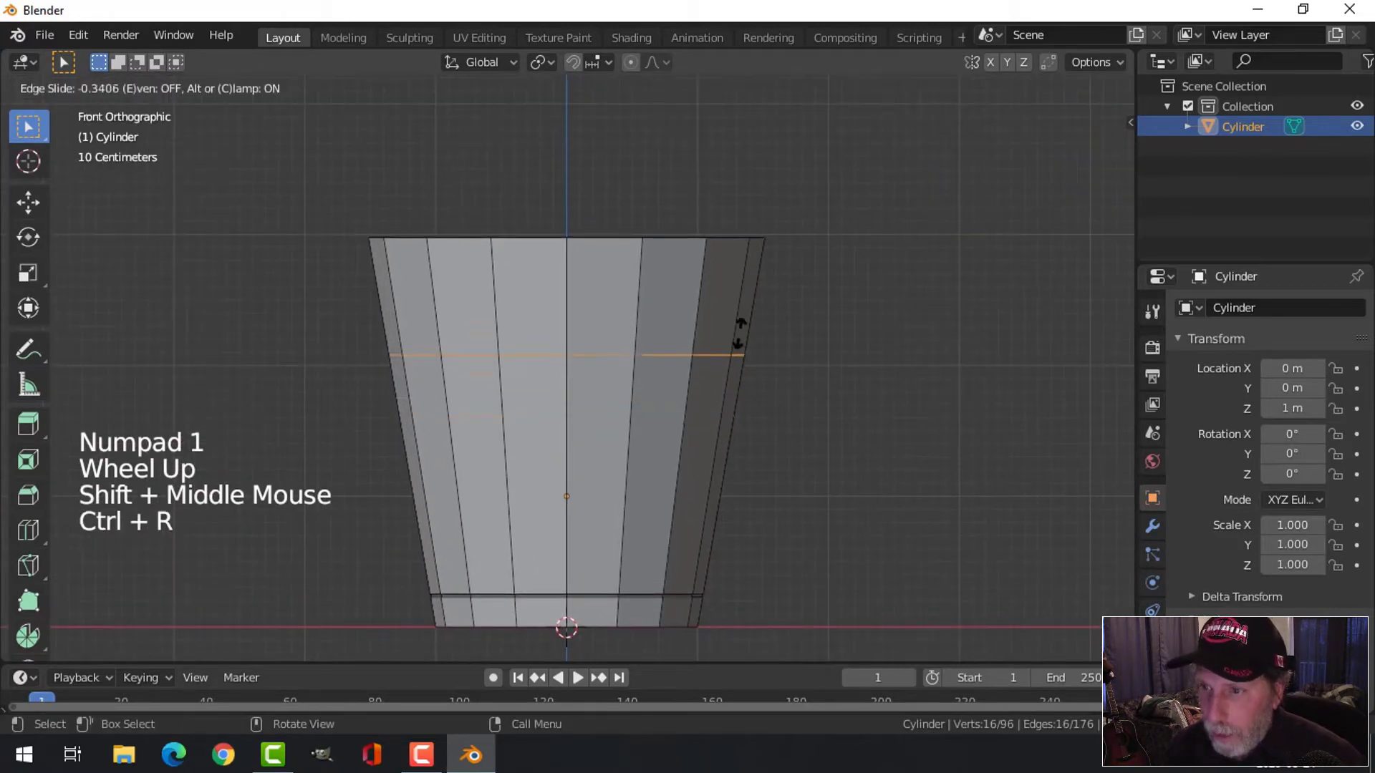
left_click(744, 257)
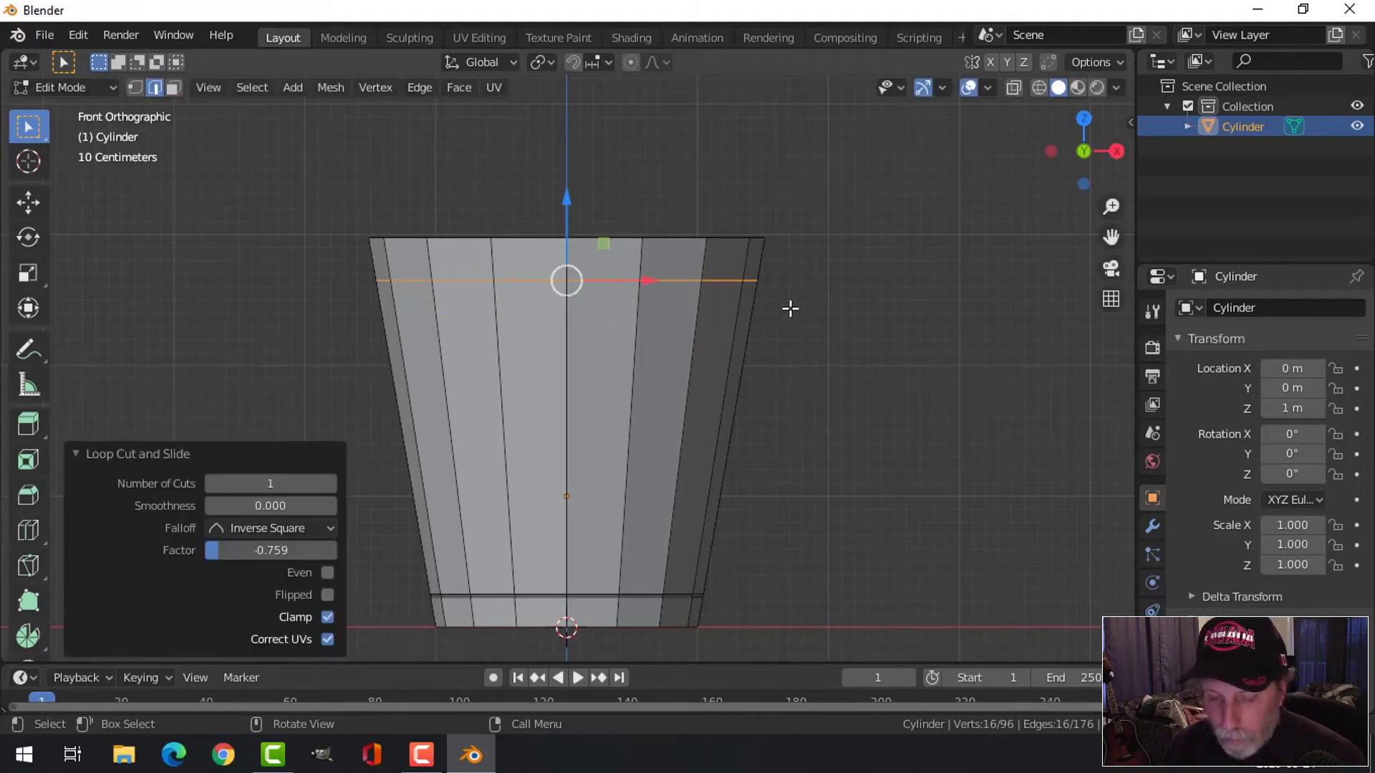
Cut a second edge loop directly beneath the upper one, slid up to a factor of about -0.99
key("ctrl+r")
left_click(738, 371)
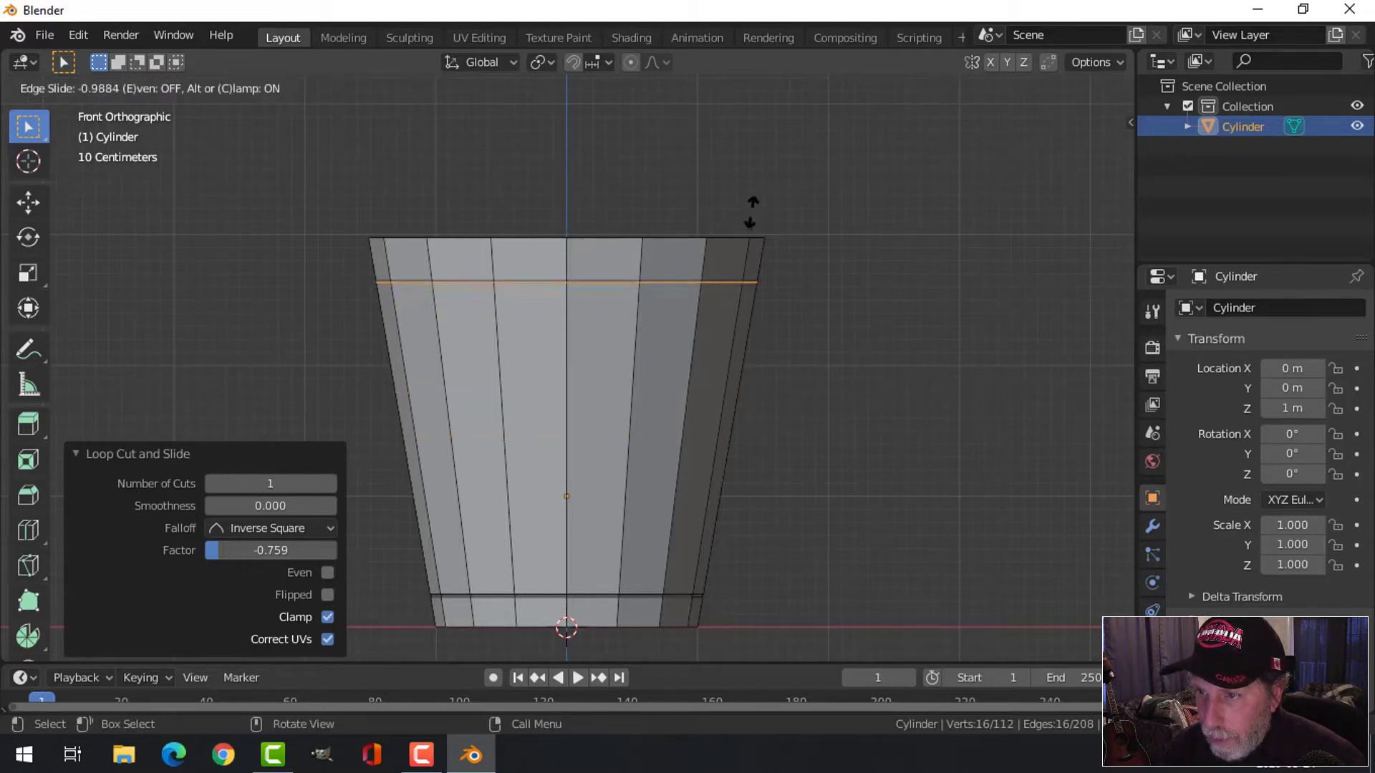
left_click(749, 212)
key("alt+a")
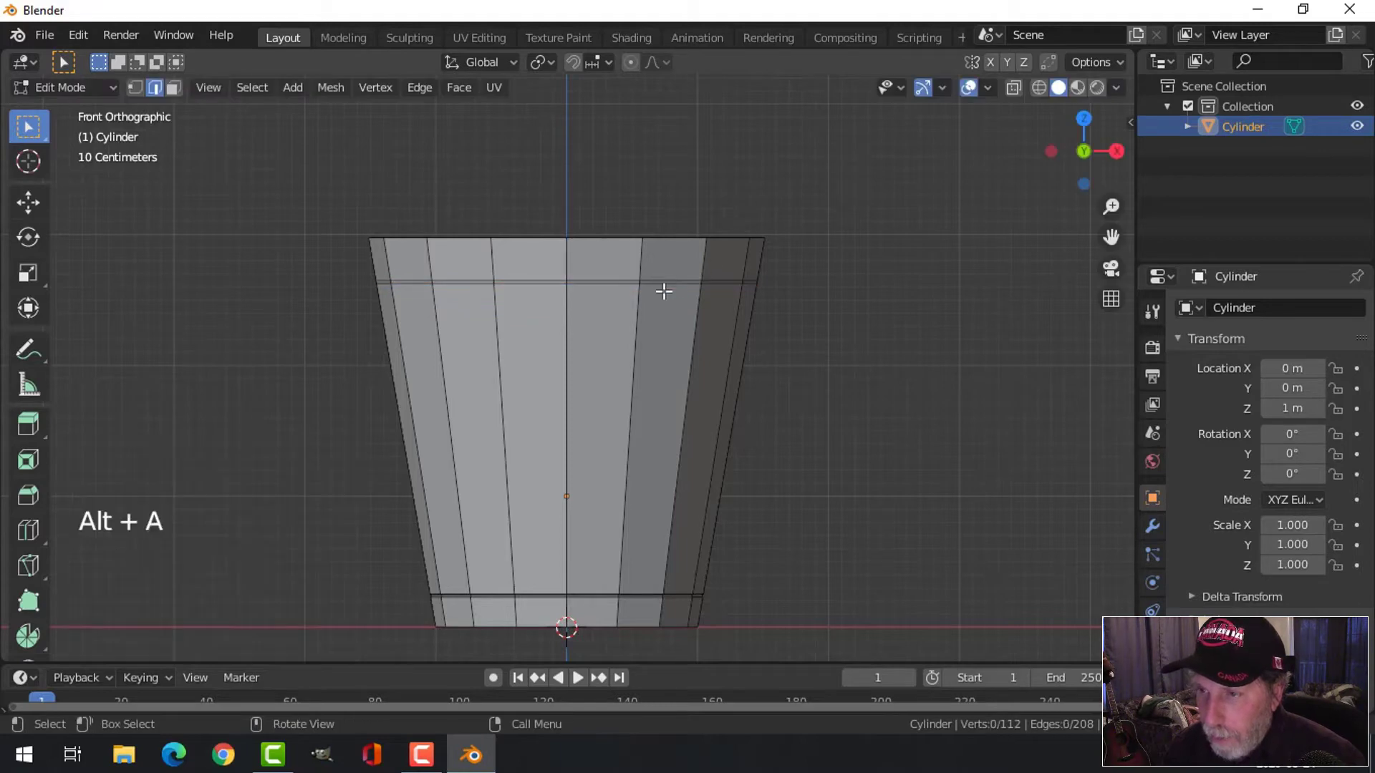
Select the ring of rim band faces and scale it outward to about 1.02
scroll(664, 292, "up", 2)
middle_click_drag(664, 292, 671, 316, "shift")
key("3")
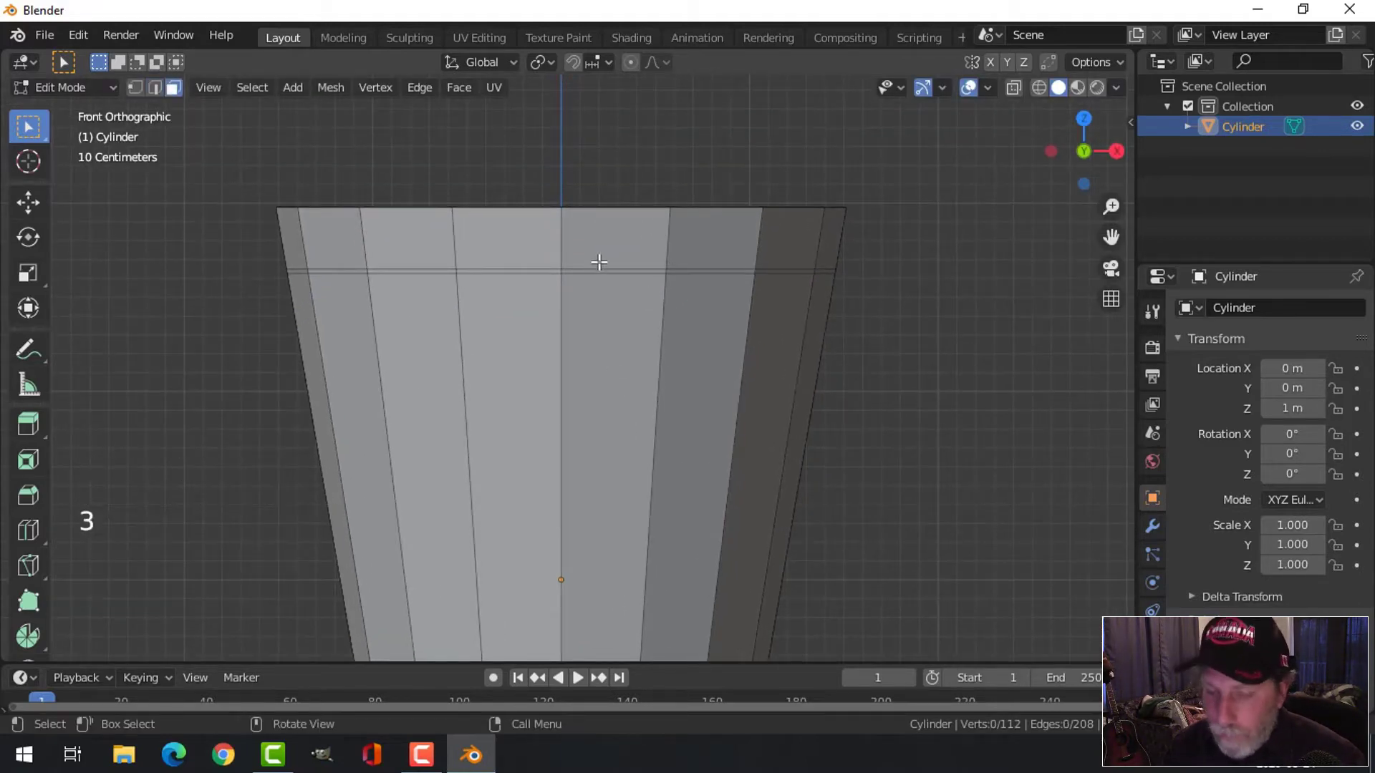
left_click(669, 245, "alt+shift")
scroll(806, 315, "down", 1)
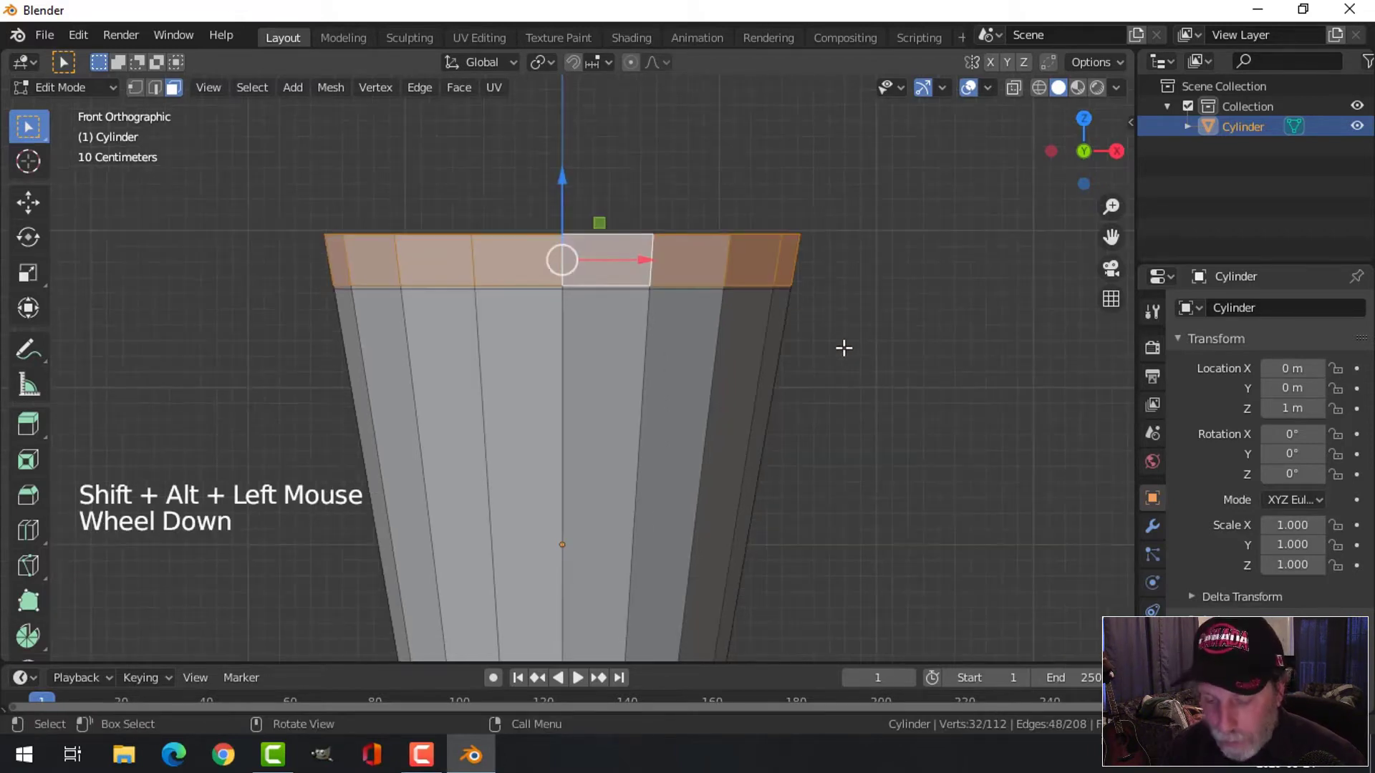
key("s")
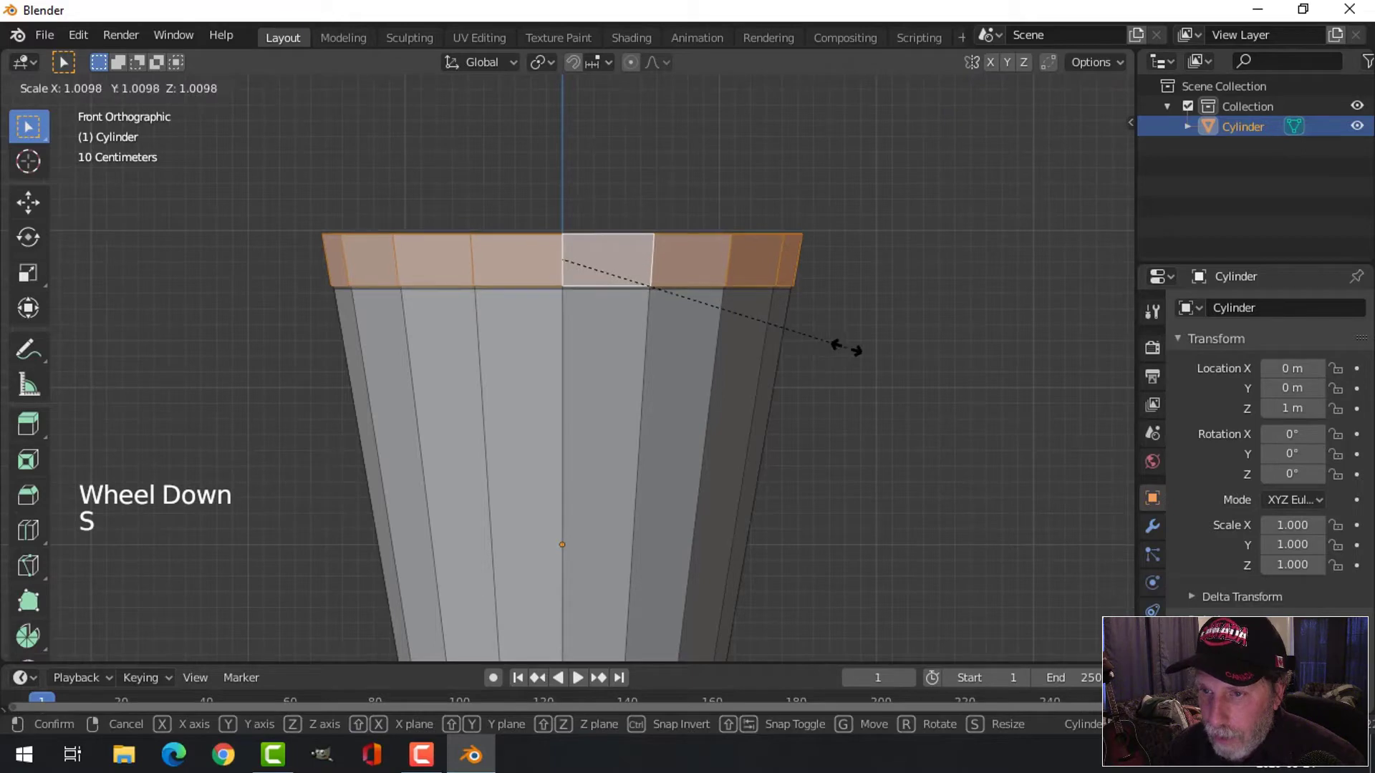
left_click(850, 349)
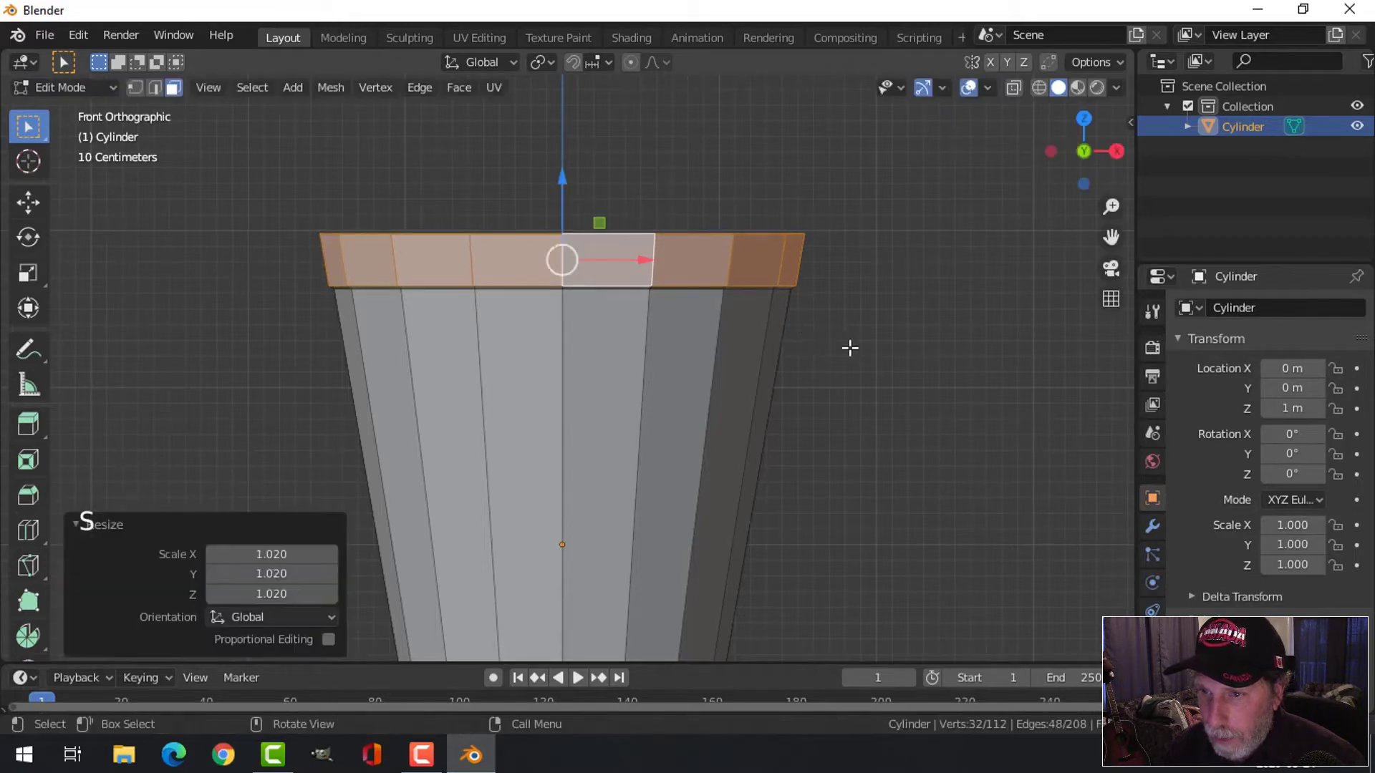
middle_click_drag(850, 348, 713, 265)
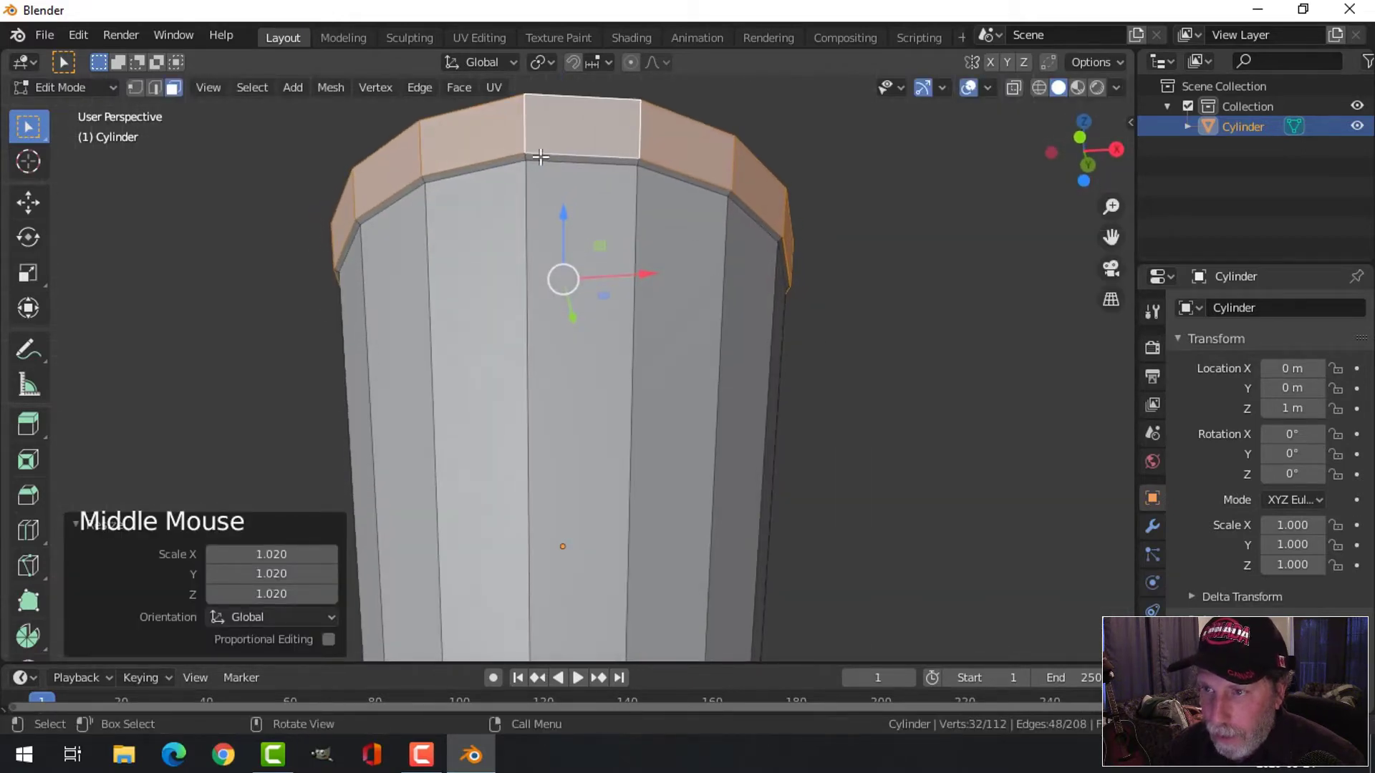
middle_click_drag(559, 199, 675, 344)
Extrude the container's top face and raise it about 0.034 m along Z
key("alt+a")
mouse_move(807, 347)
middle_mouse_down()
mouse_move(804, 368)
mouse_move(801, 353)
middle_mouse_up()
left_click(690, 252)
scroll(745, 331, "down", 2)
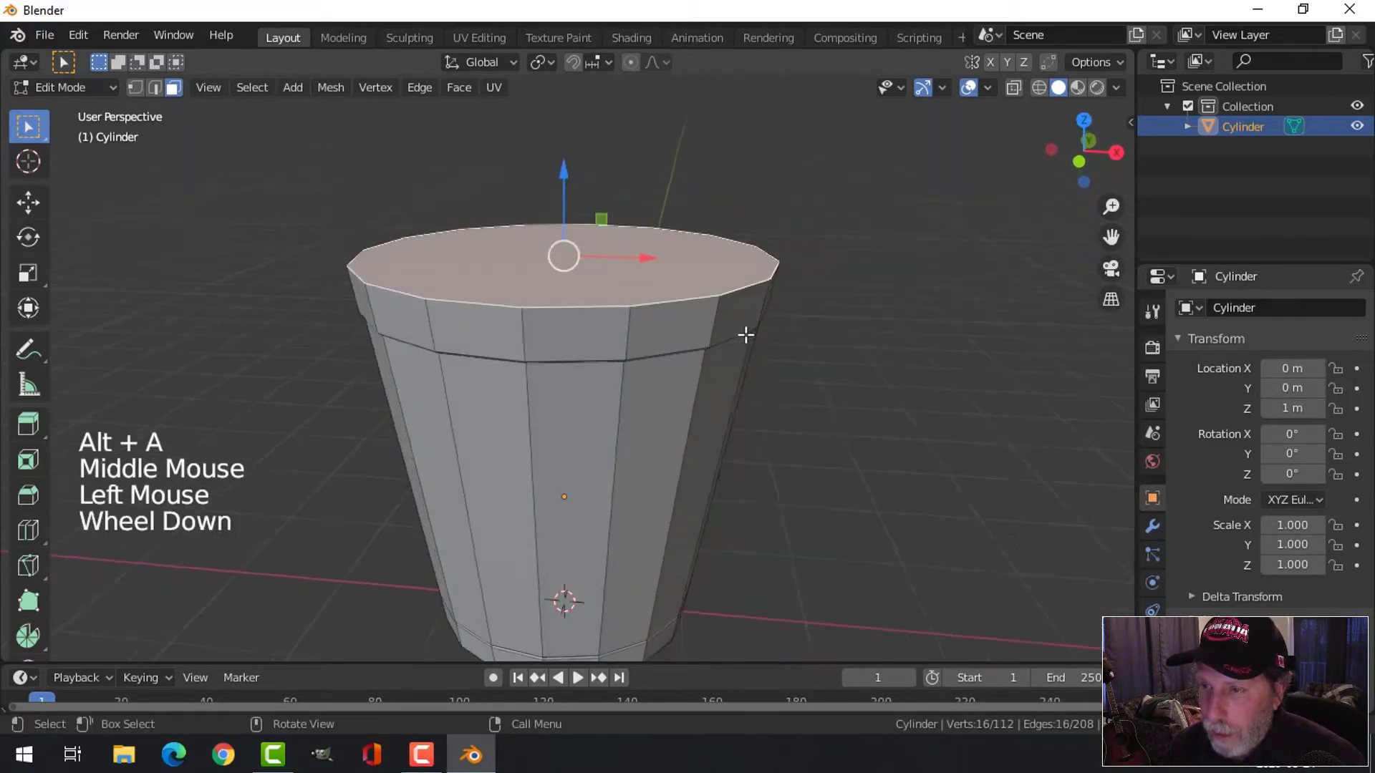
middle_click_drag(707, 376, 709, 417)
key("KP_1")
scroll(671, 343, "up", 2)
scroll(659, 414, "up", 1)
scroll(747, 412, "up", 1)
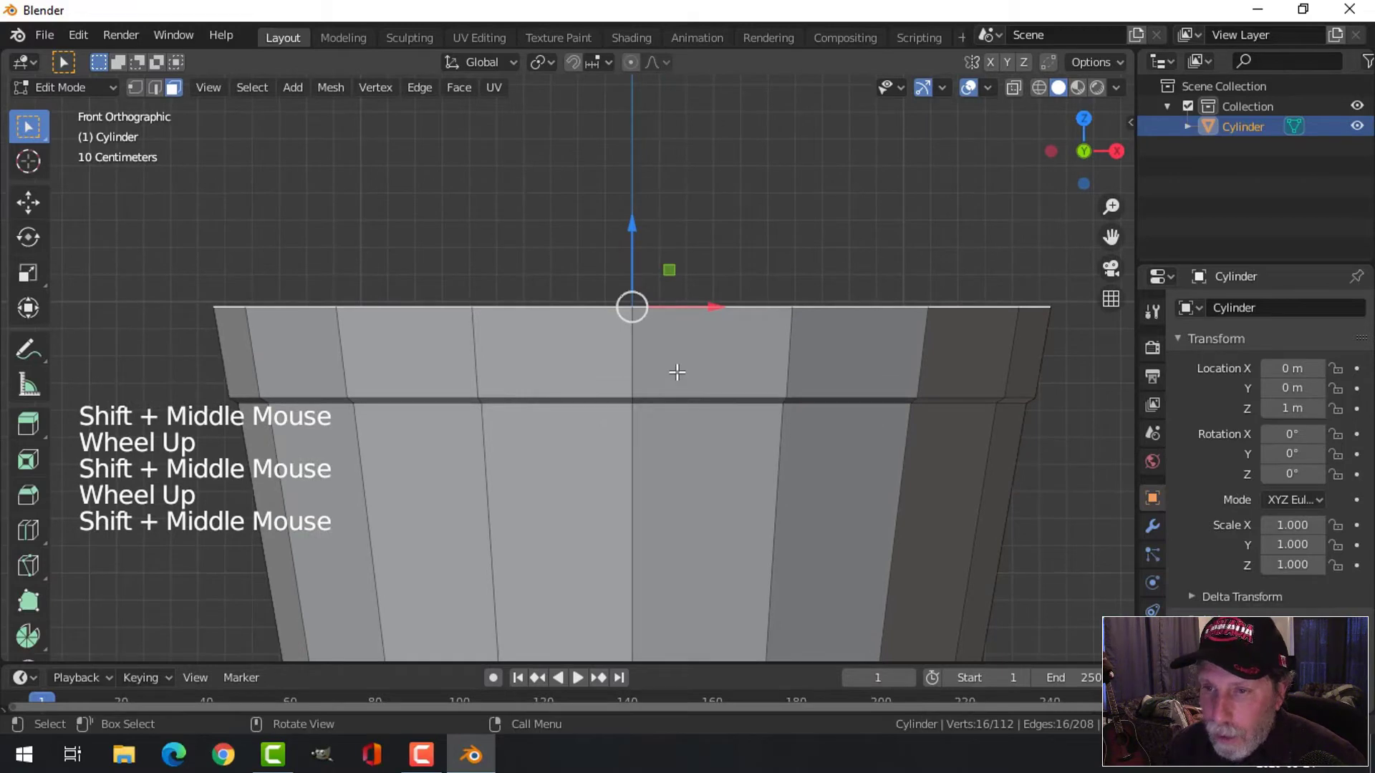
key("e")
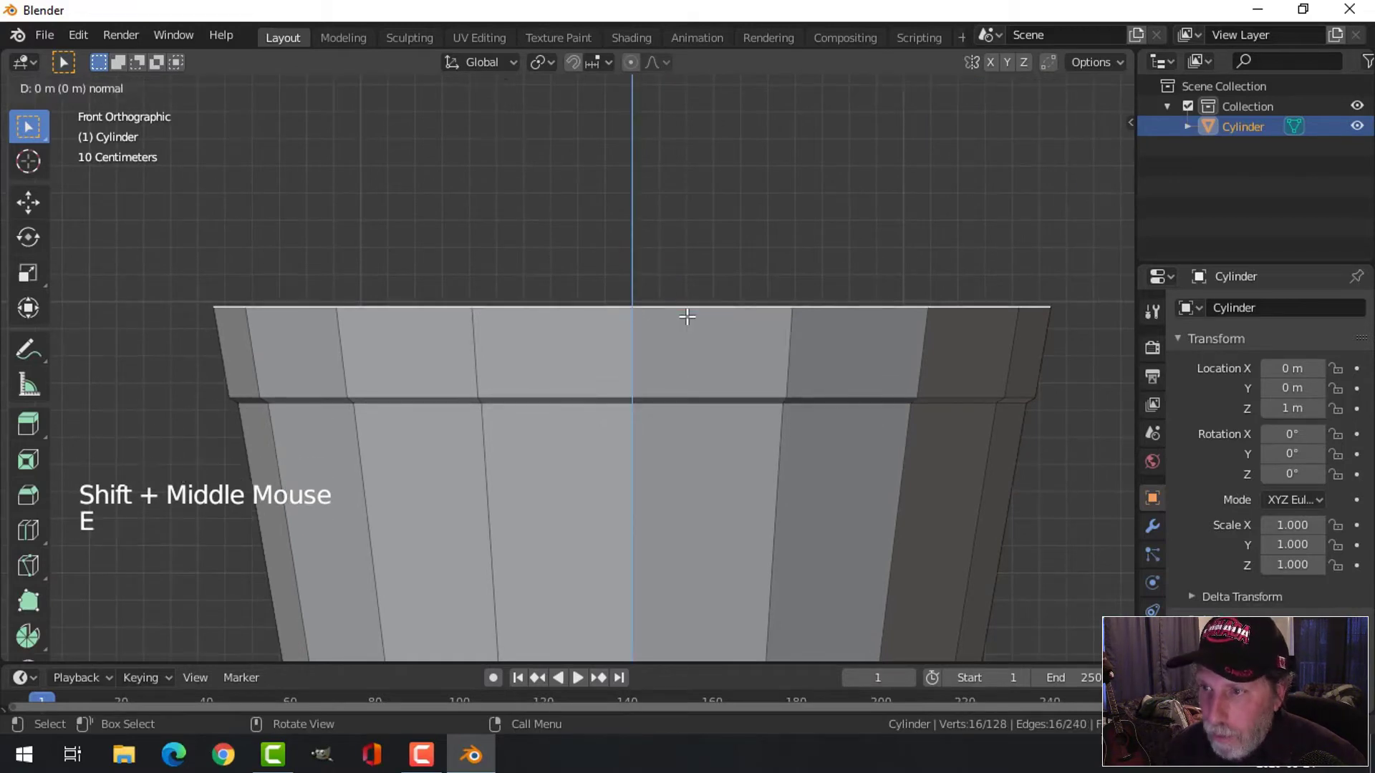
left_click(647, 249)
left_click_drag(632, 224, 638, 215)
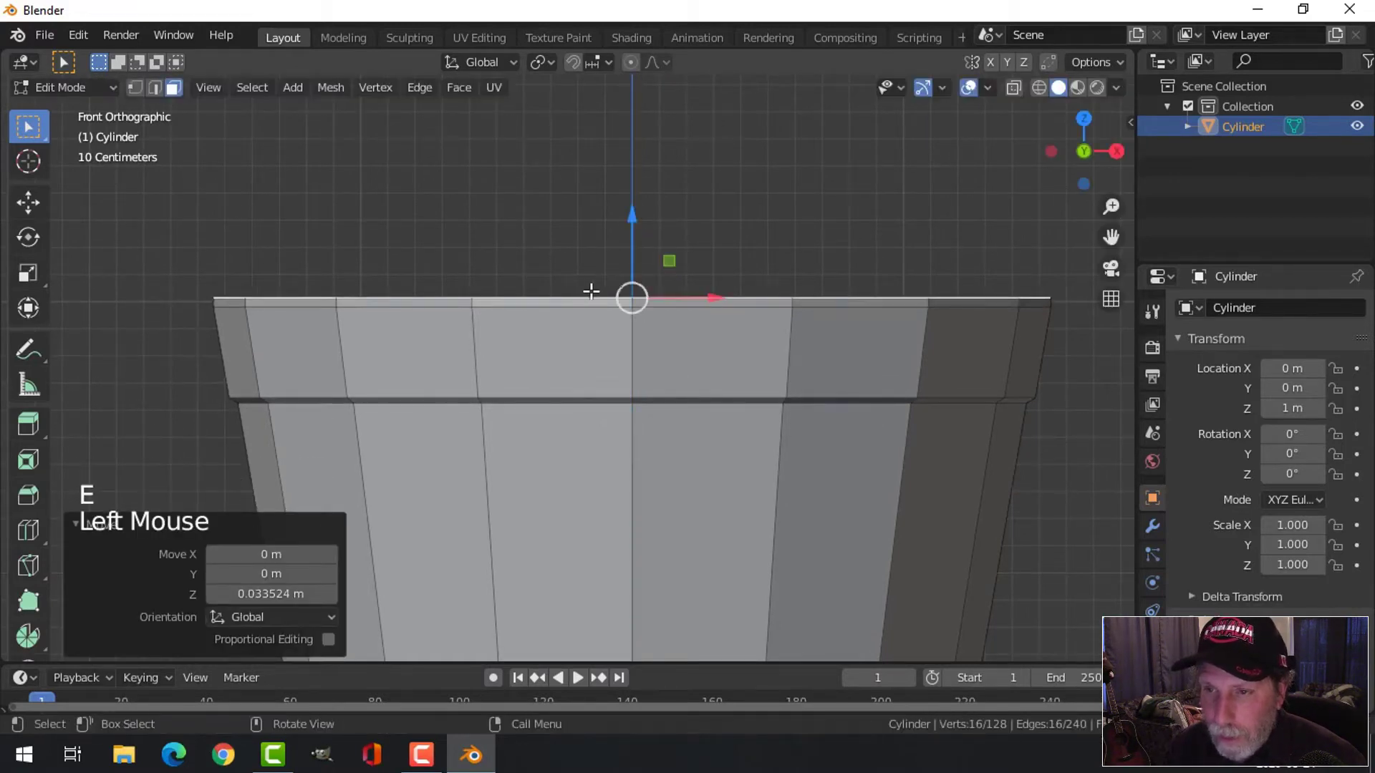
Extrude the top face again, raise it about 0.03 m along Z and scale it to about 0.992
key("e")
left_click(745, 264)
left_click_drag(637, 217, 639, 206)
key("s")
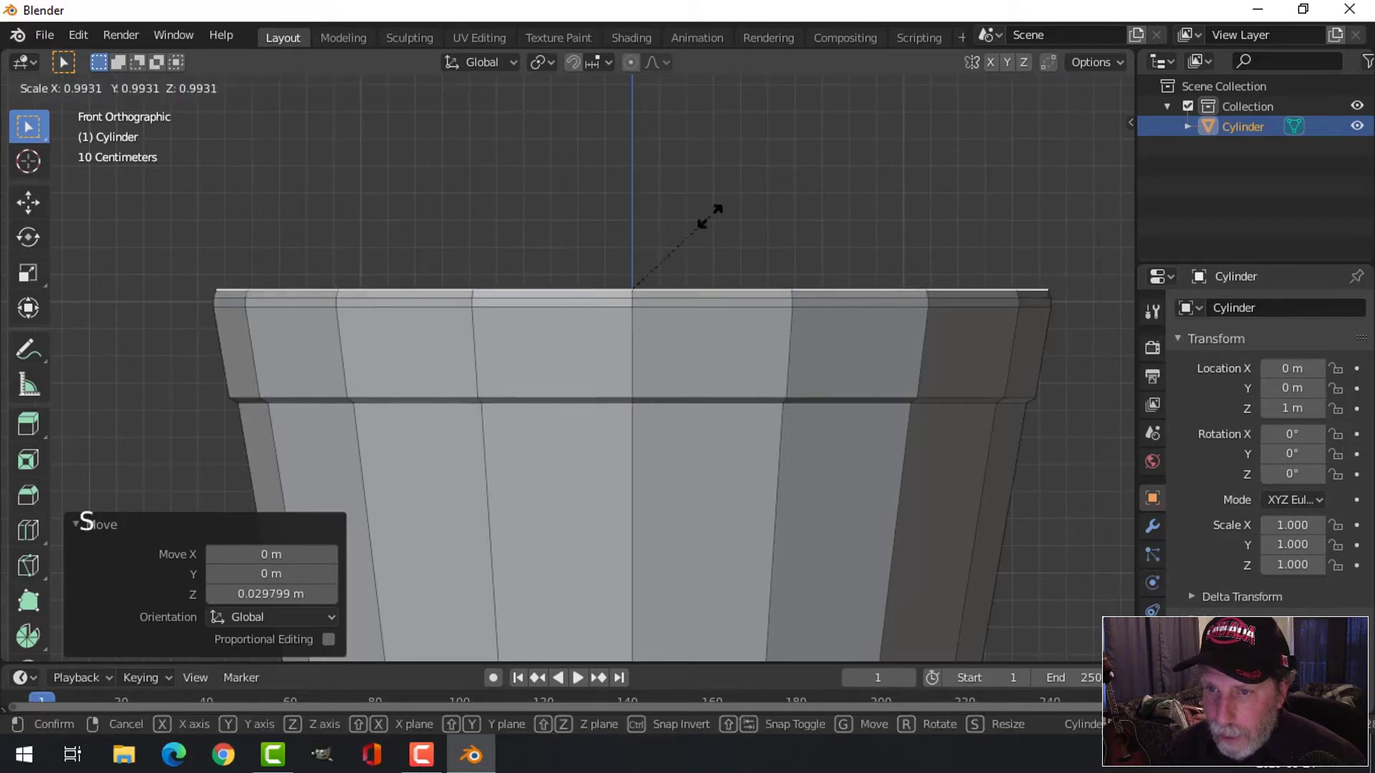
key("shift")
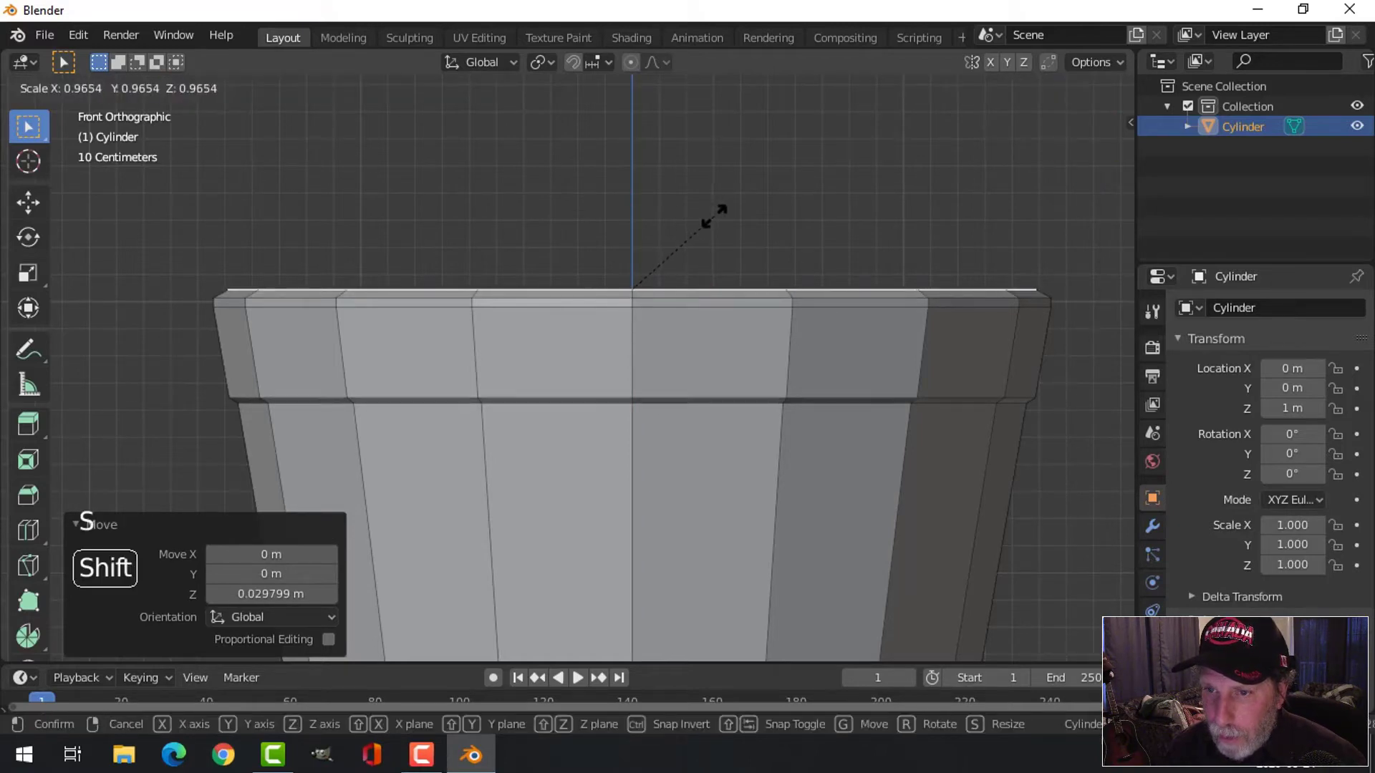
left_click(759, 223)
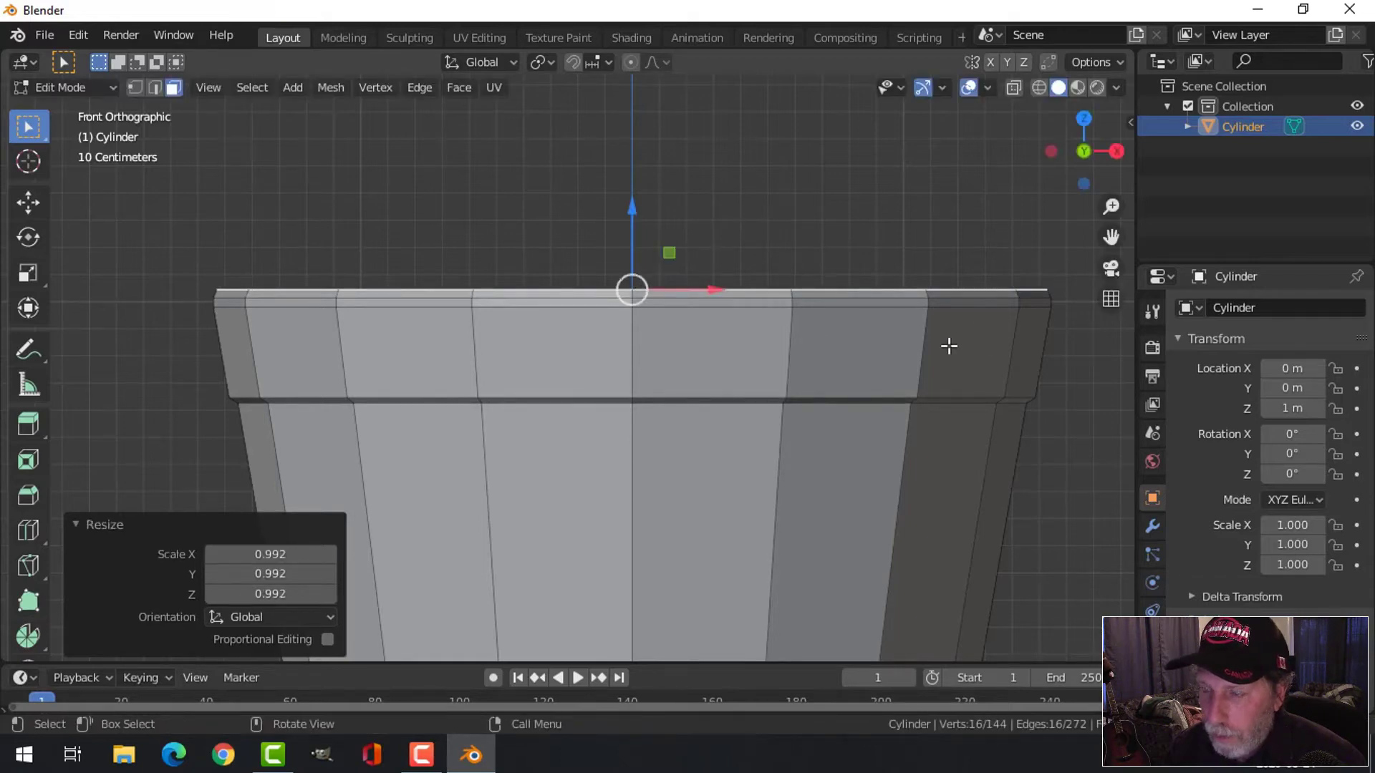
Extrude the top face and lower it about 1.85 m along Z into the body for the inner cavity
key("alt+a")
scroll(807, 319, "down", 2)
middle_click_drag(807, 319, 725, 374)
scroll(785, 366, "down", 2)
left_click(652, 343)
scroll(767, 351, "down", 2)
scroll(736, 399, "up", 1)
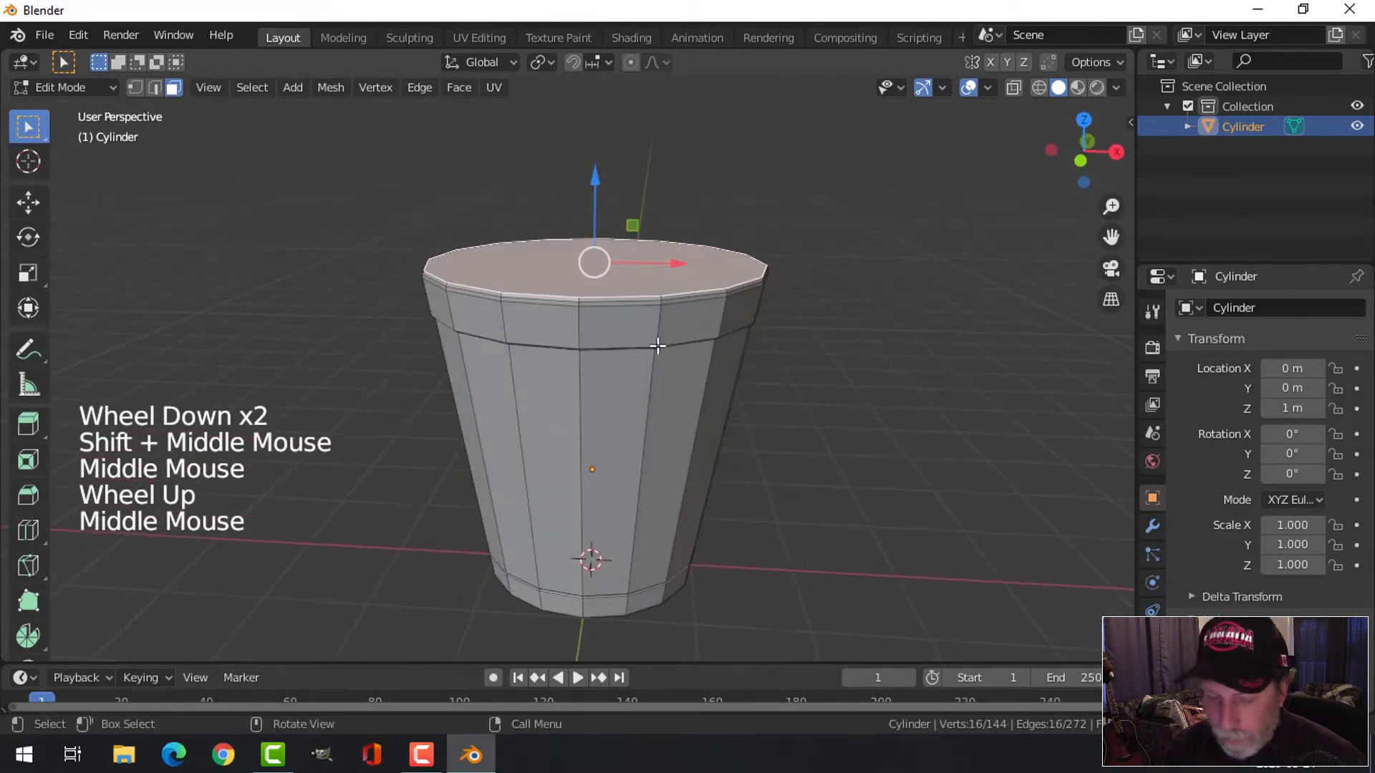
key("e")
left_click_drag(595, 182, 745, 408)
middle_click_drag(746, 408, 745, 350)
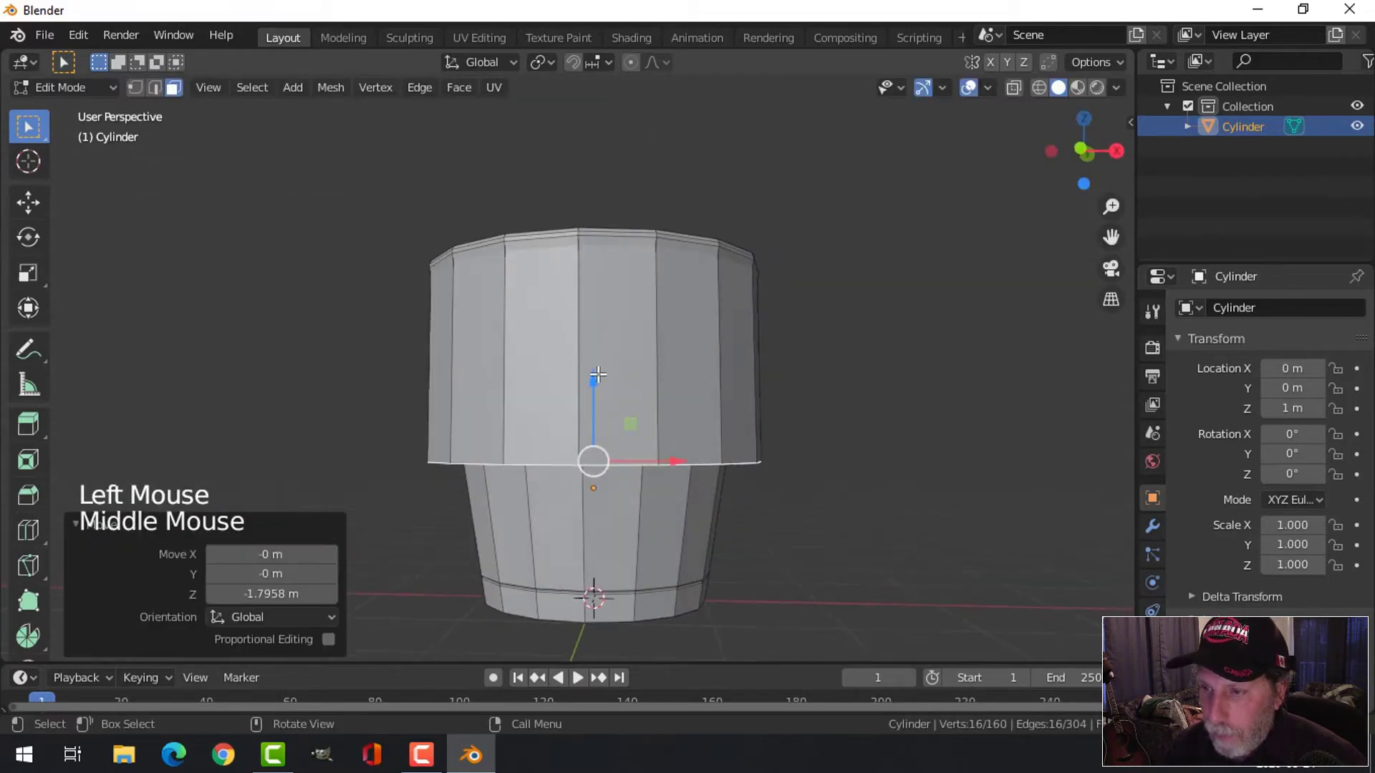
left_click(597, 378)
left_click_drag(597, 385, 597, 394)
Scale the lowered inner floor face to about 0.74 so the inner wall tapers inside the body
key("s")
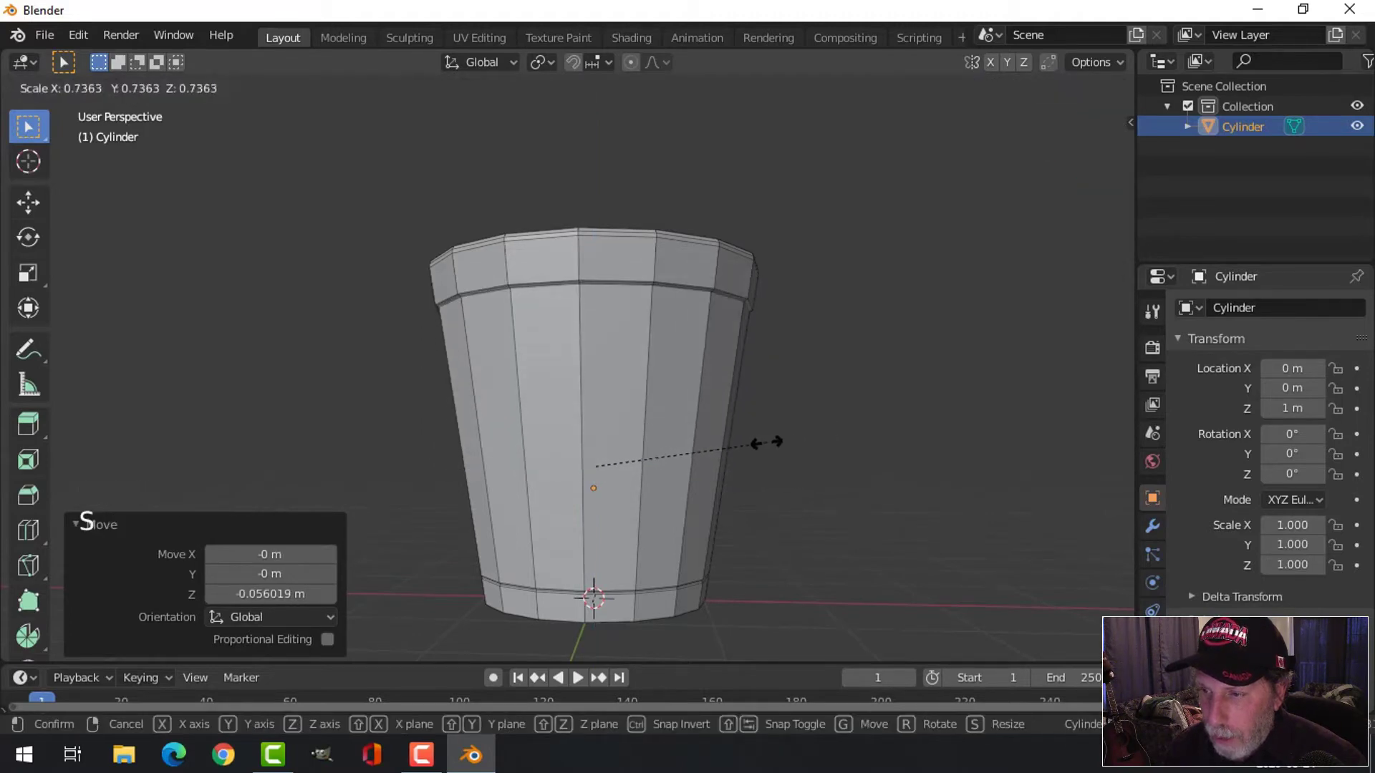
left_click(757, 442)
middle_click_drag(724, 365, 651, 379)
key("alt+a")
Add level 2 subdivision to the container in Object Mode and shade it smooth
key("Tab")
key("ctrl+2")
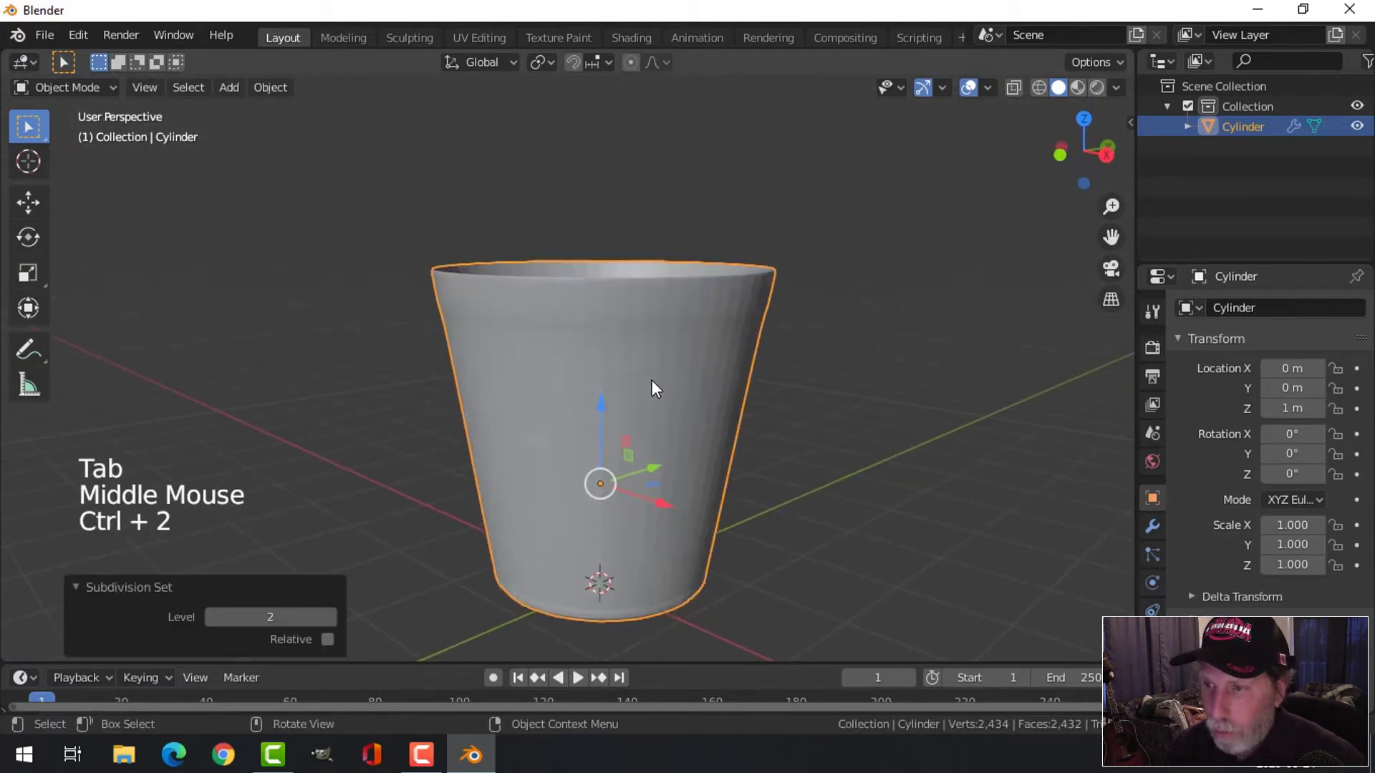
right_click(646, 359)
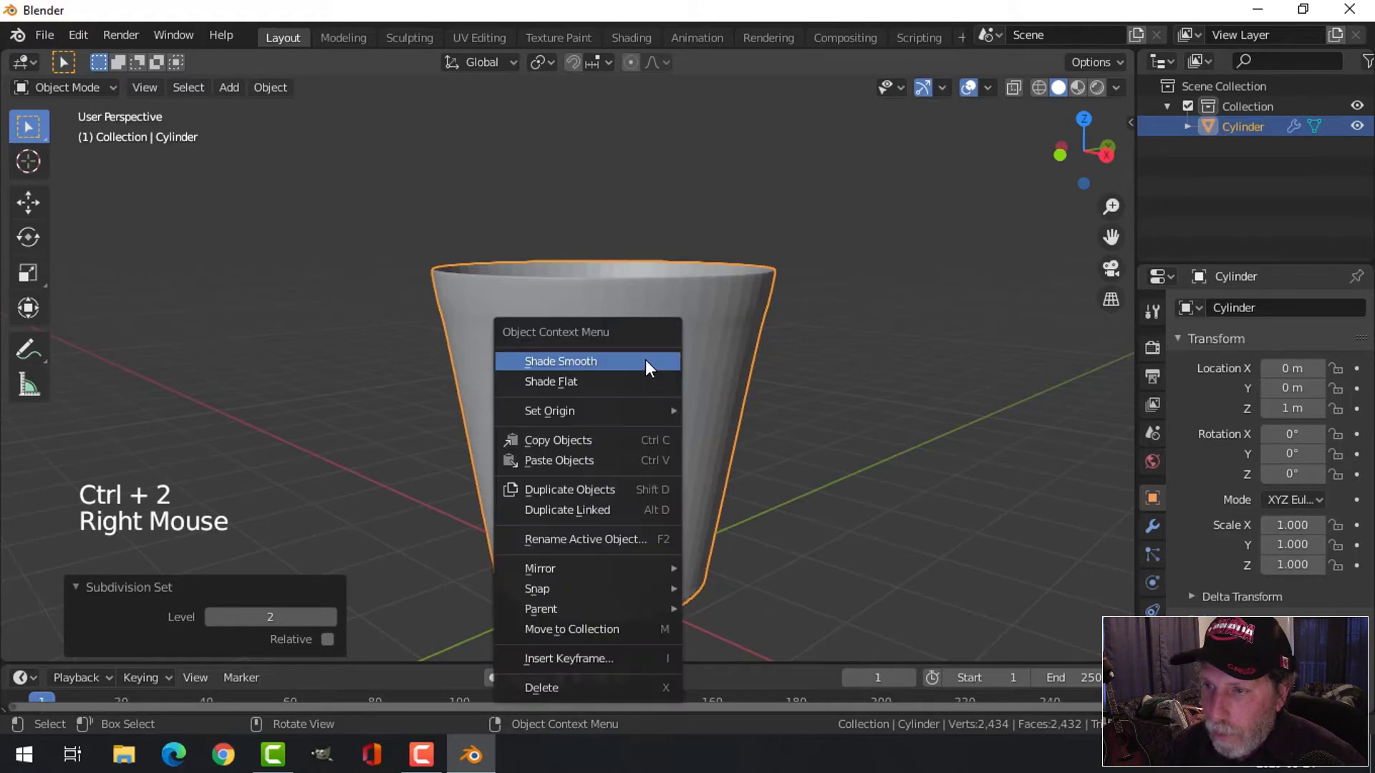
left_click(634, 361)
Cut two supporting edge loops in the upper strip of the base groove, with slide factors of about 0.67 and -0.71
mouse_move(635, 362)
middle_mouse_down()
mouse_move(770, 386)
mouse_move(762, 349)
mouse_move(706, 386)
mouse_move(694, 426)
mouse_move(699, 372)
middle_mouse_up()
scroll(694, 427, "up", 2)
scroll(707, 393, "up", 2)
scroll(708, 399, "up", 1)
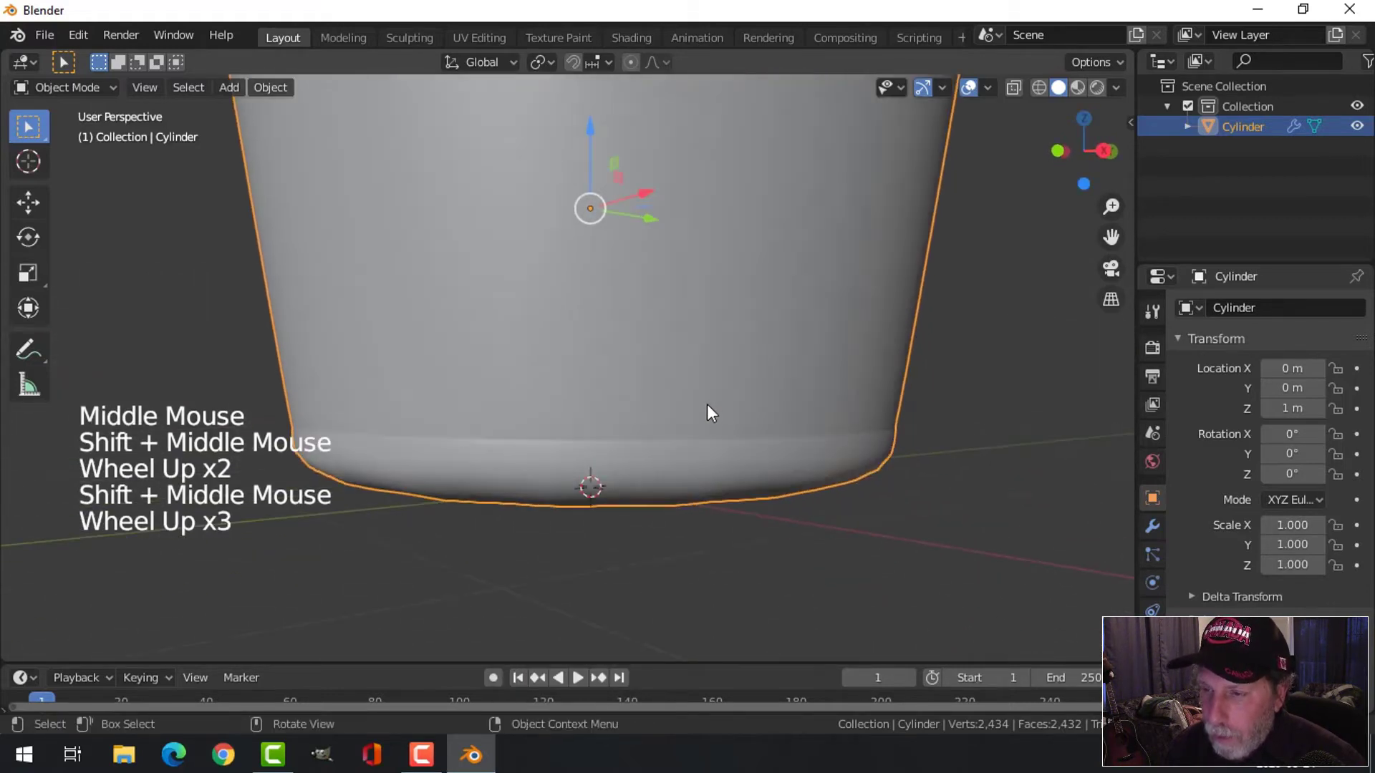
key("Tab")
scroll(628, 459, "up", 2)
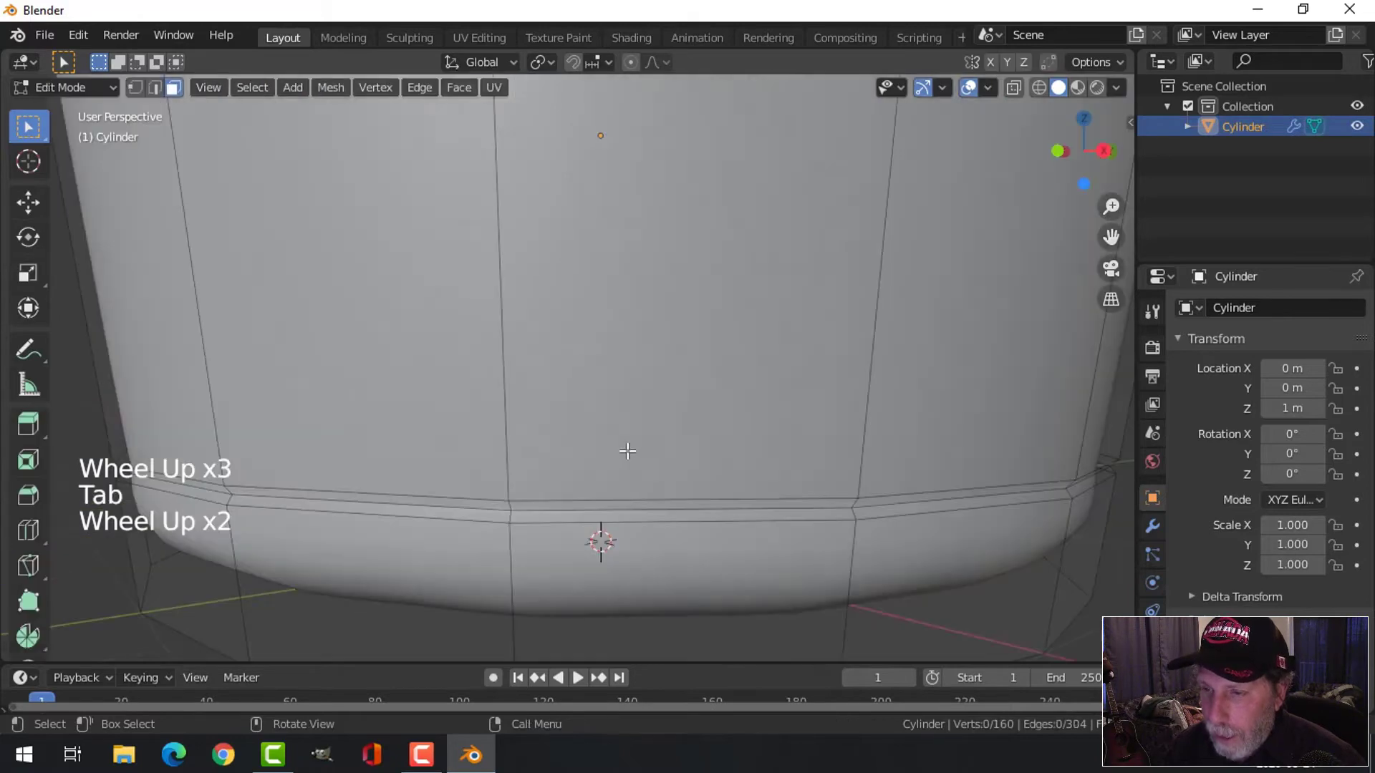
middle_click_drag(603, 484, 588, 416, "shift")
scroll(592, 390, "up", 1)
scroll(588, 416, "up", 1)
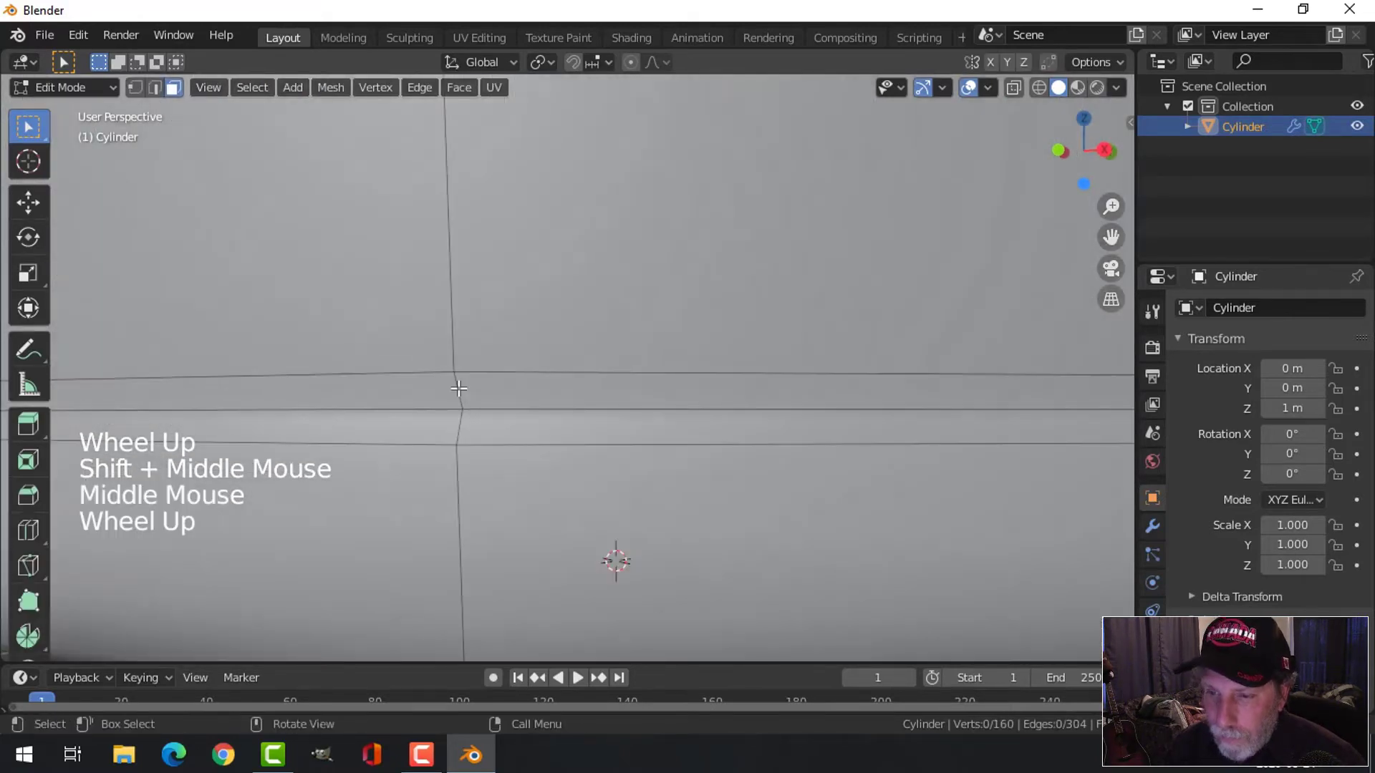
key("ctrl+r")
left_click(458, 388)
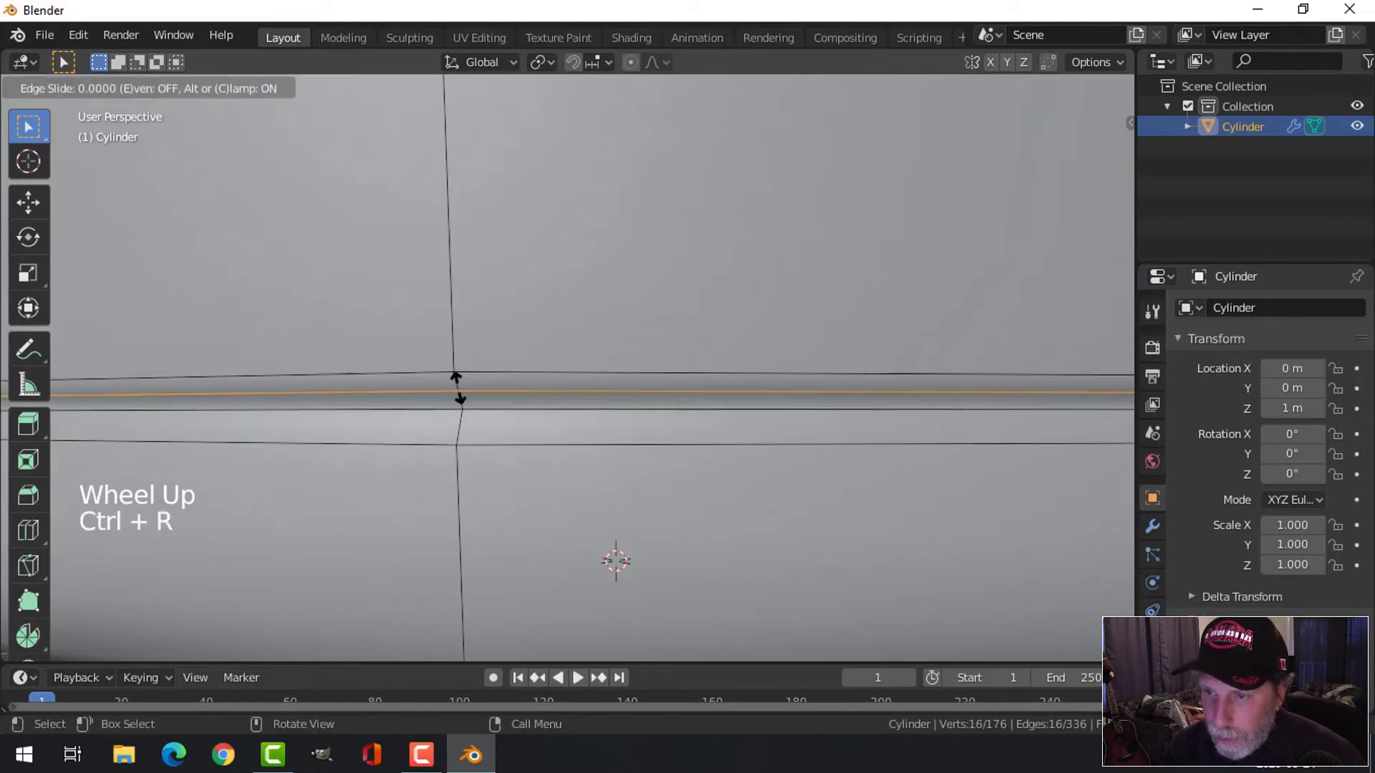
left_click(457, 385)
key("ctrl+r")
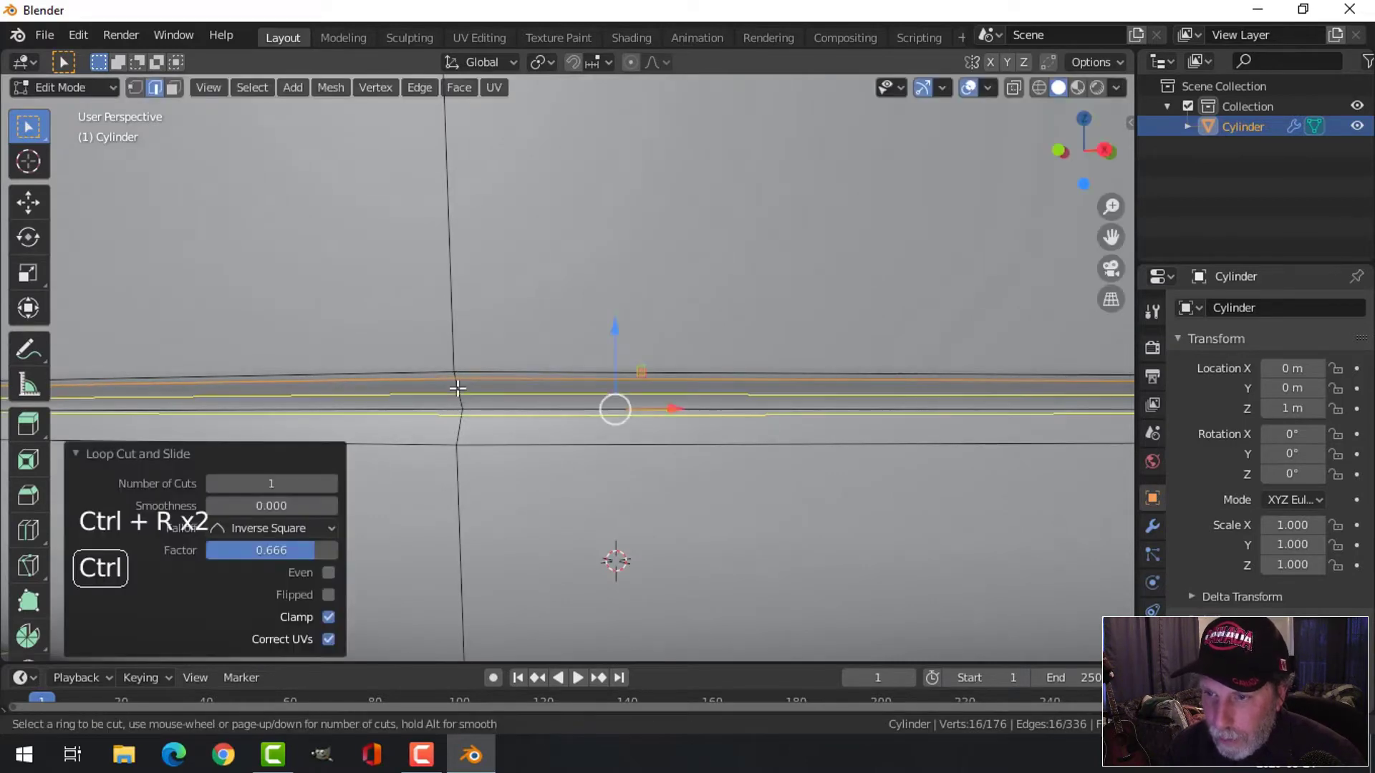
left_click(457, 391)
left_click(460, 399)
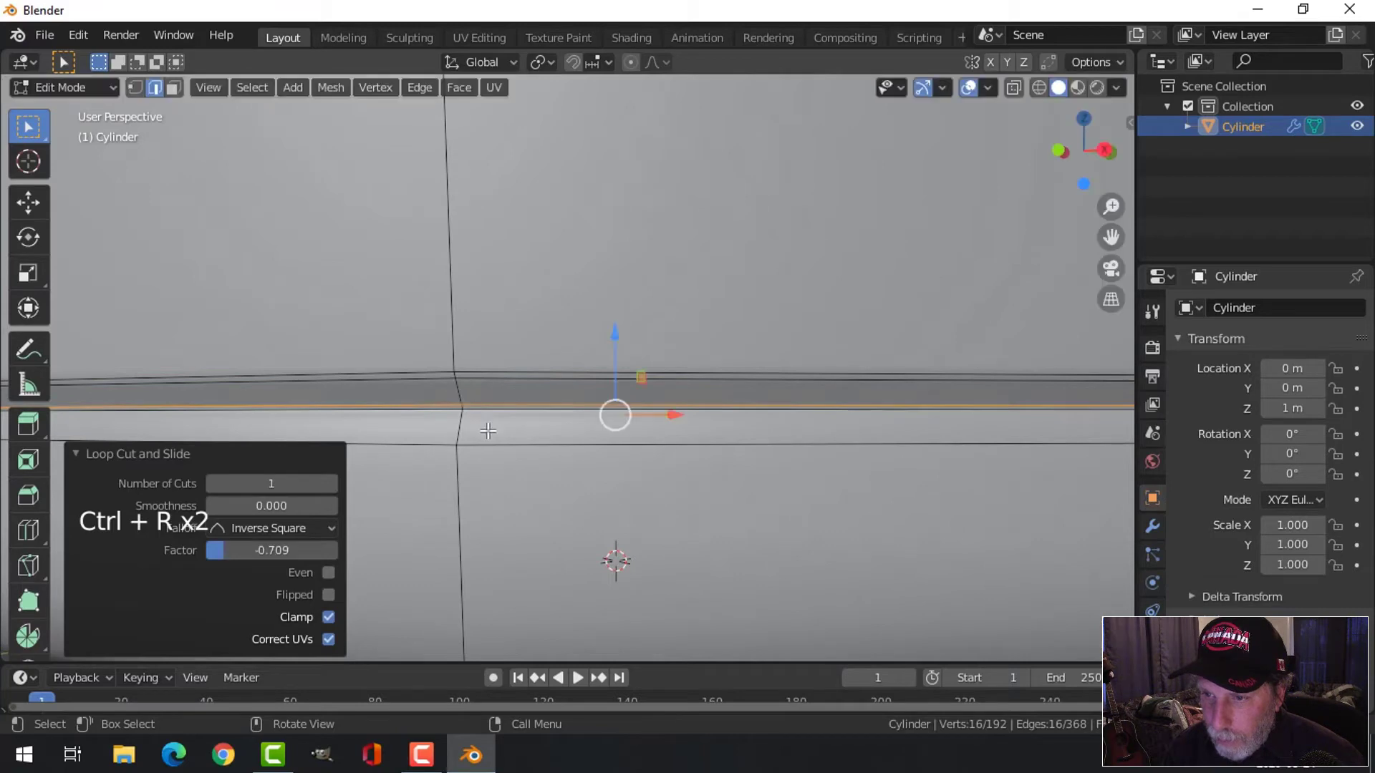
Cut two supporting edge loops in the groove's lower strip, with slide factors of about 0.66 and -0.66, and return to Object Mode
middle_click_drag(460, 399, 571, 390)
key("ctrl+r")
left_click(561, 380)
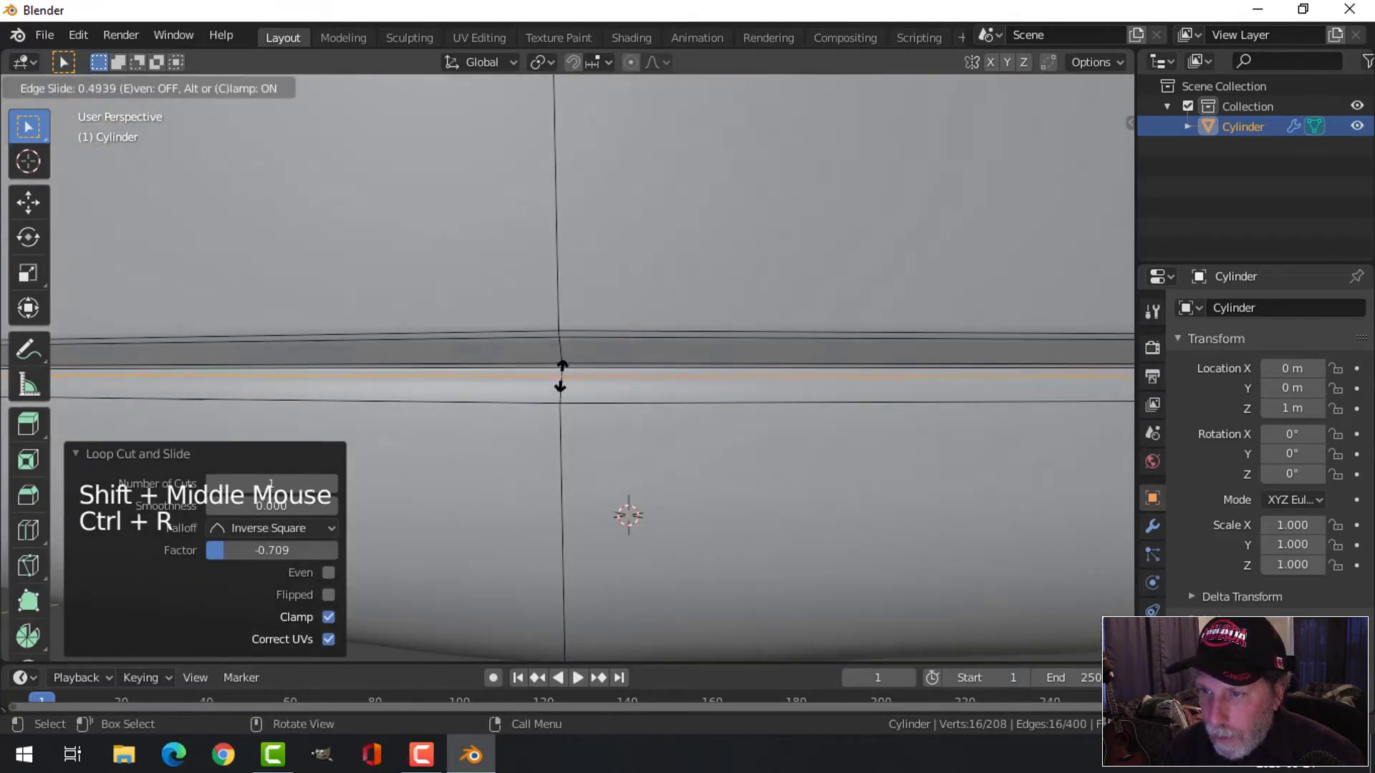
left_click(561, 376)
key("ctrl+r")
left_click(561, 383)
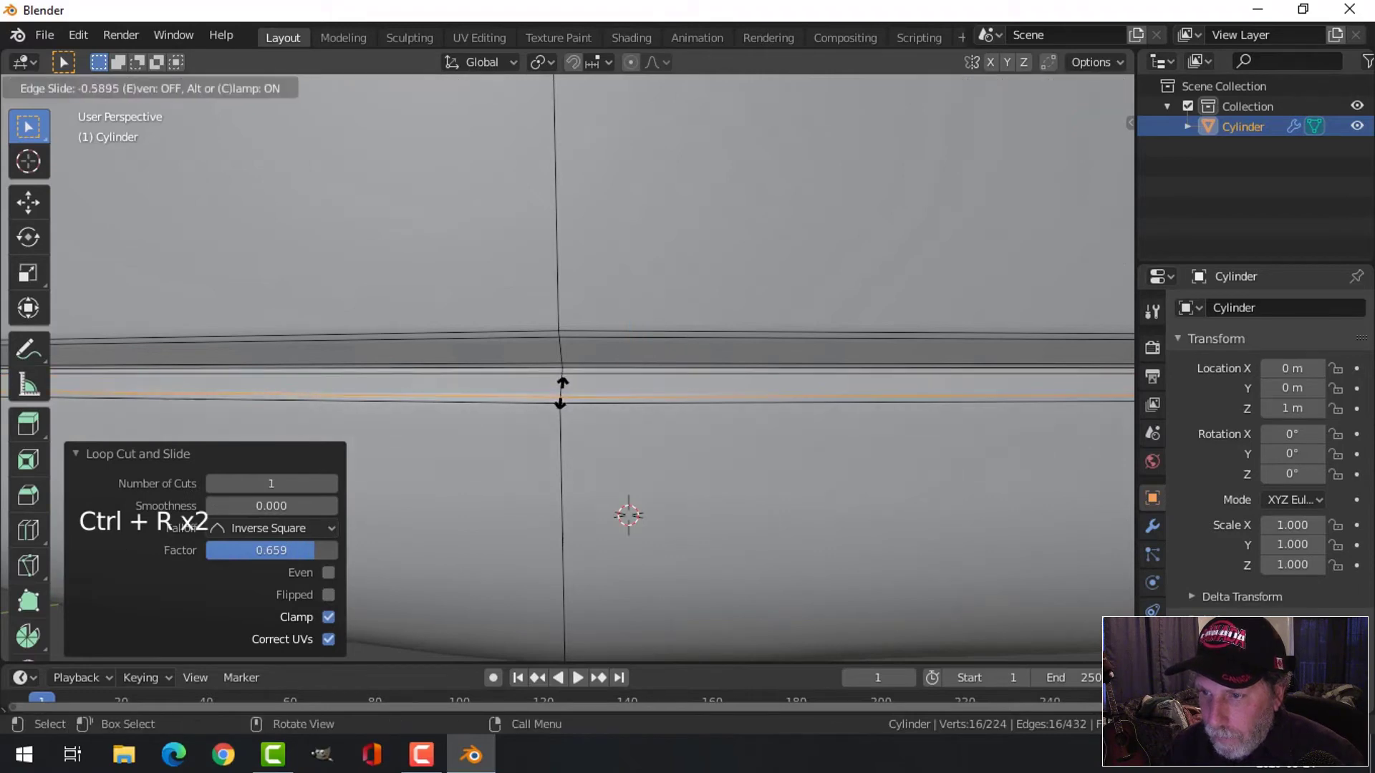
left_click(628, 381)
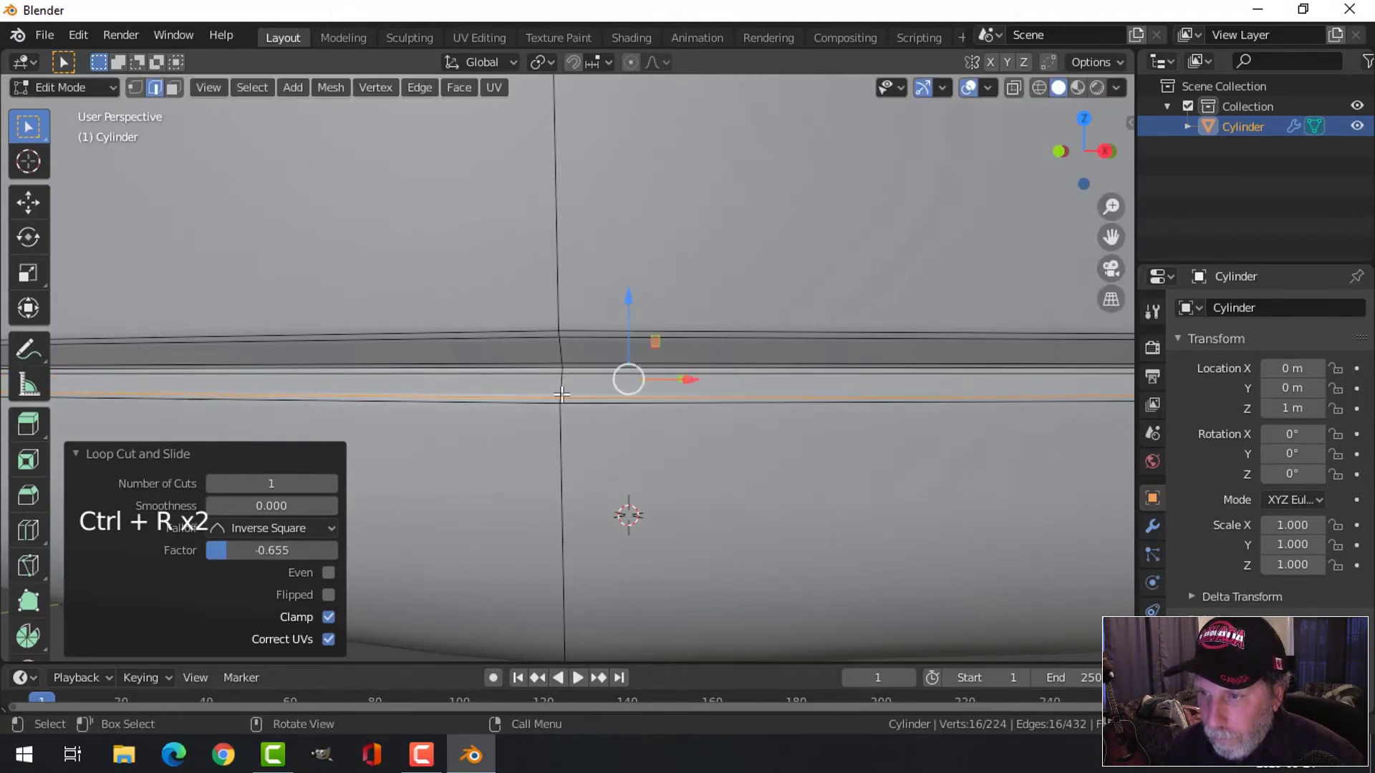
scroll(604, 372, "down", 4)
key("Tab")
key("alt+a")
scroll(667, 394, "down", 4)
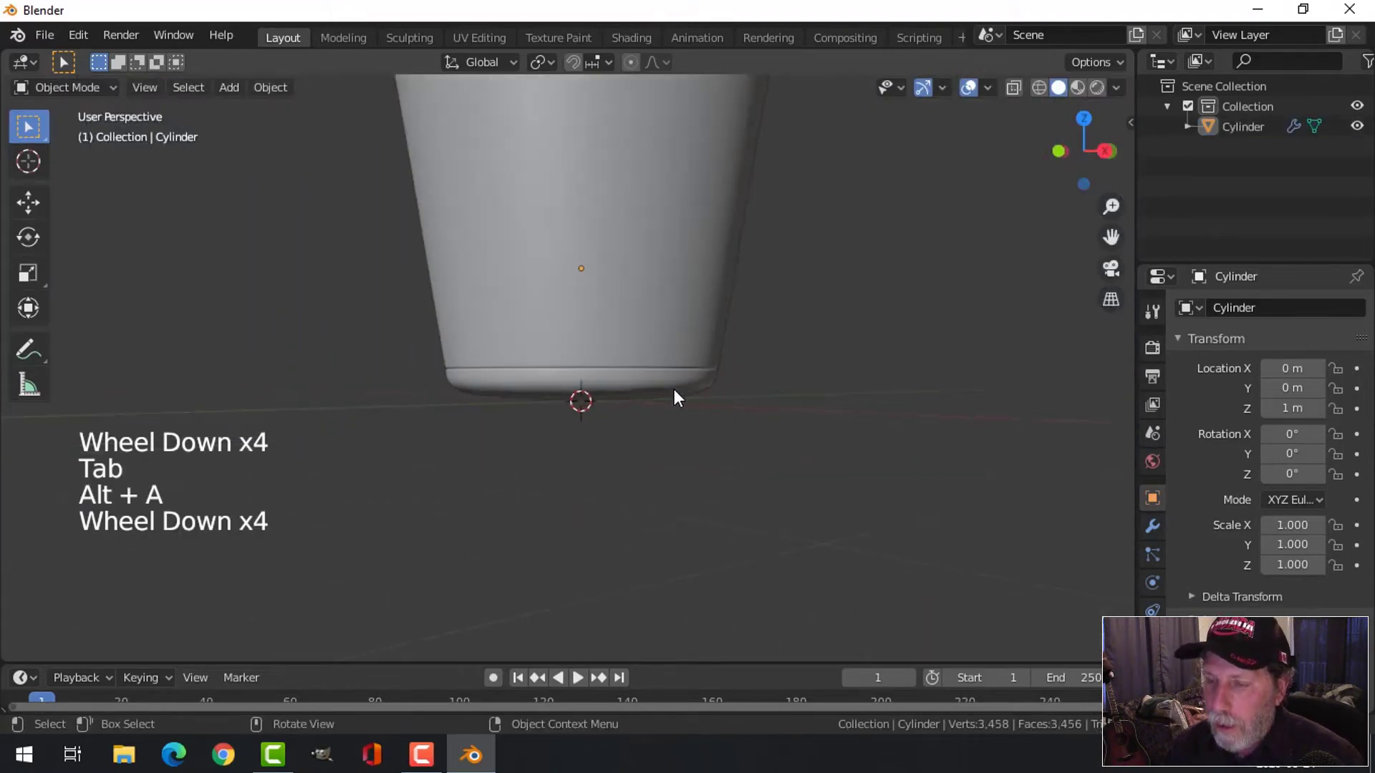
Inset the container's bottom face by about 0.063 m
middle_click_drag(673, 390, 624, 334)
scroll(664, 353, "up", 2)
left_click(606, 325)
key("Tab")
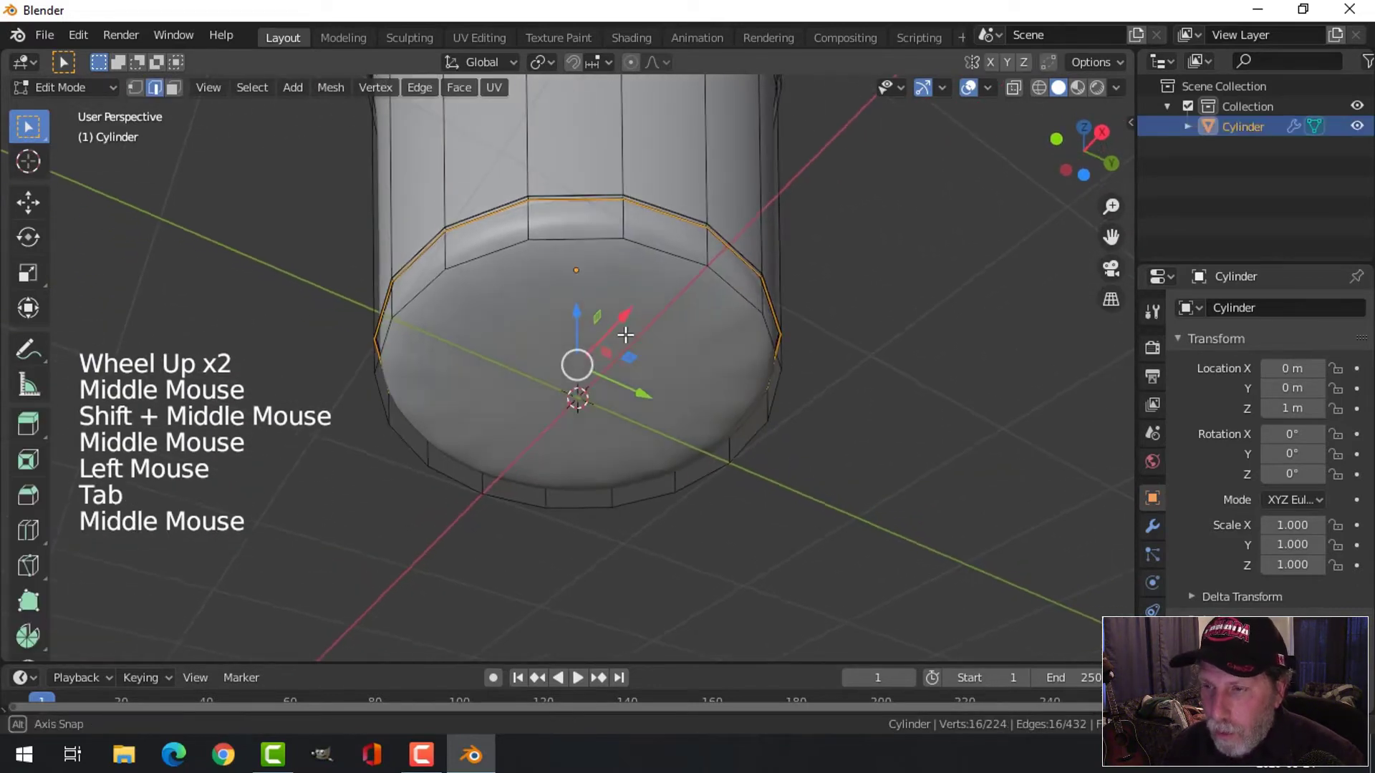
key("alt+a")
key("3")
left_click(632, 337)
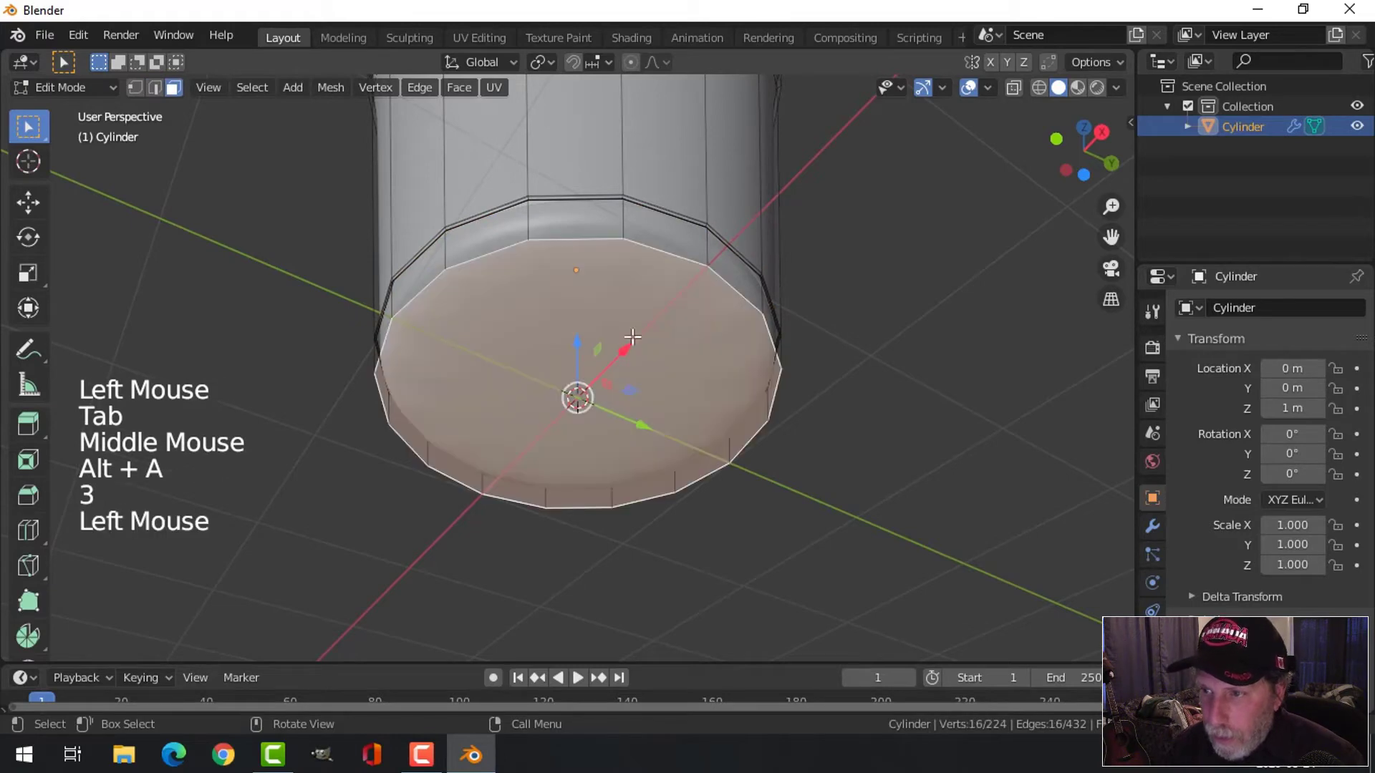
key("i")
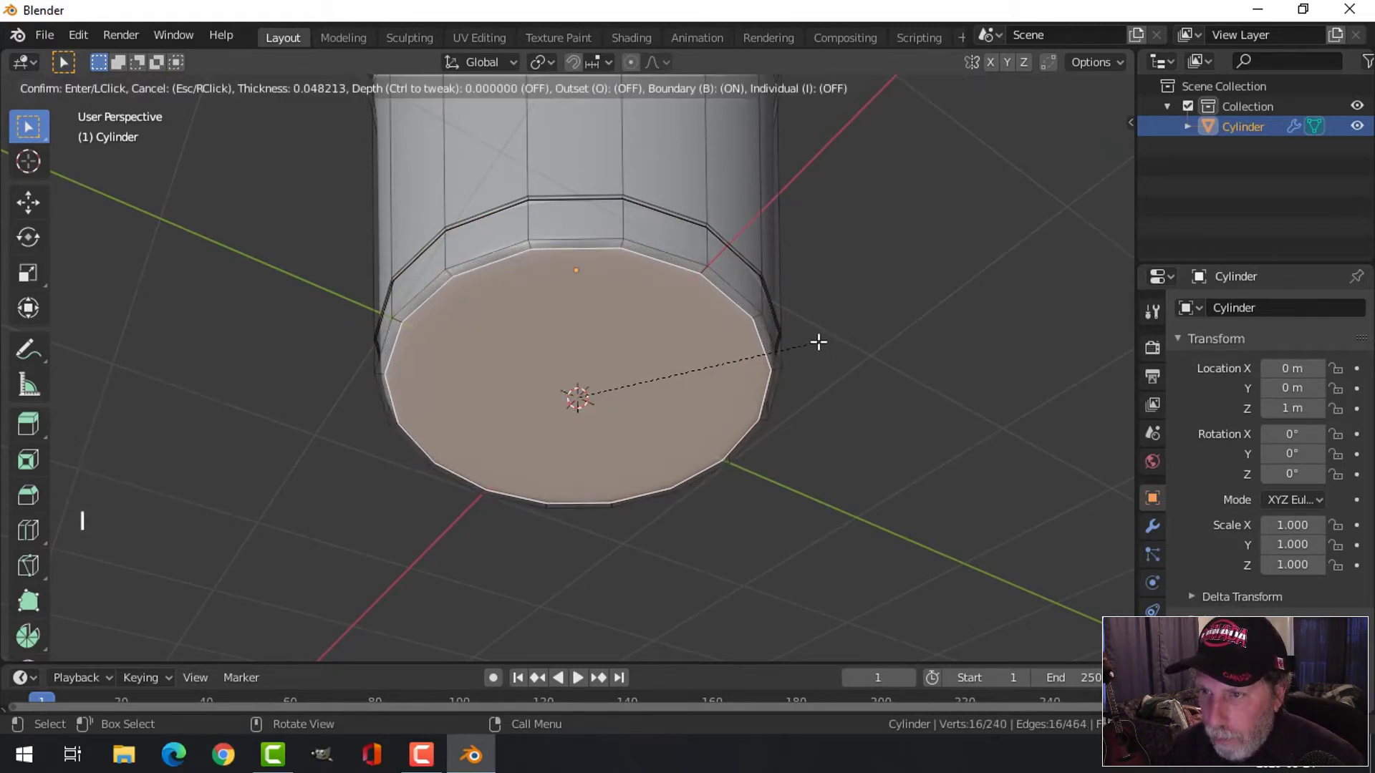
left_click(817, 342)
Extrude the inset bottom face about 0.03 m inward to recess the base
middle_click_drag(817, 342, 779, 356)
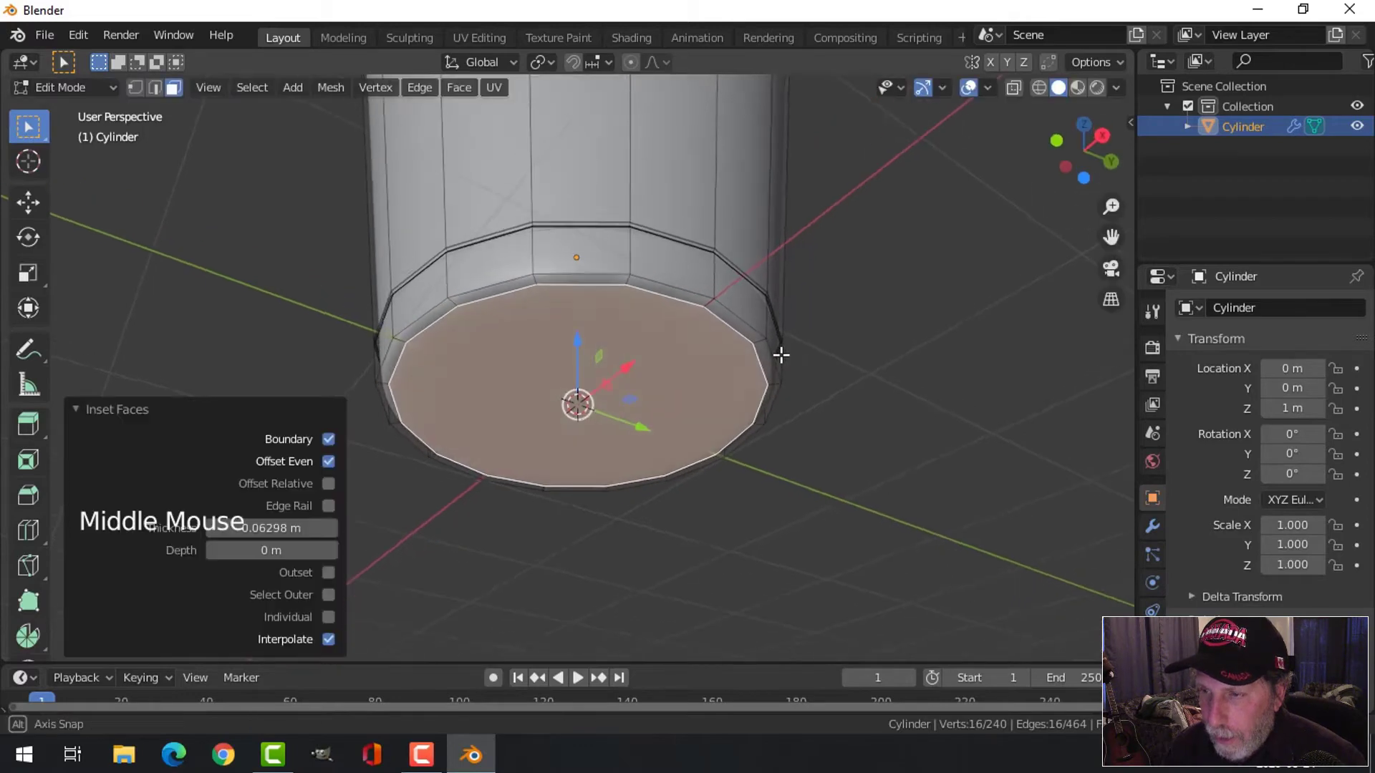
key("e")
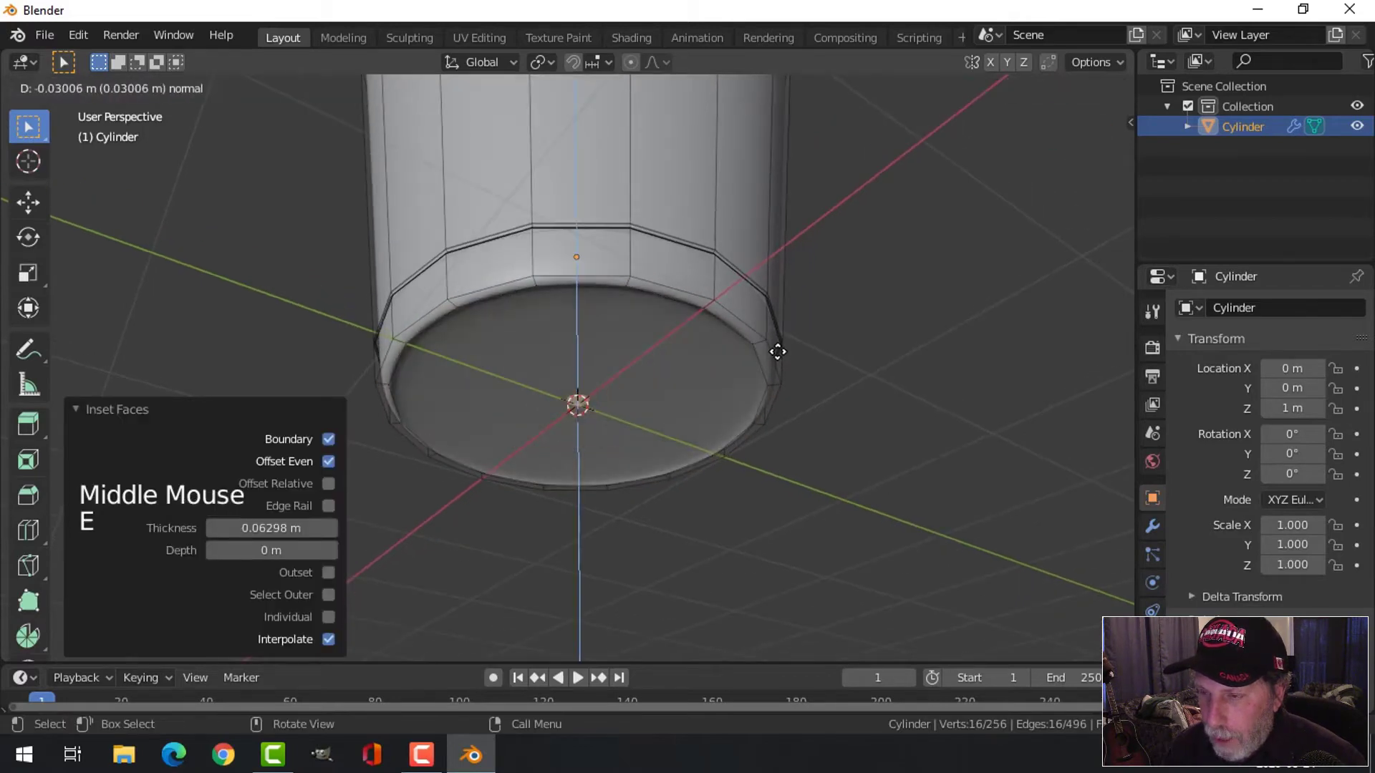
left_click(777, 351)
middle_click_drag(779, 332, 788, 243)
scroll(744, 370, "up", 2)
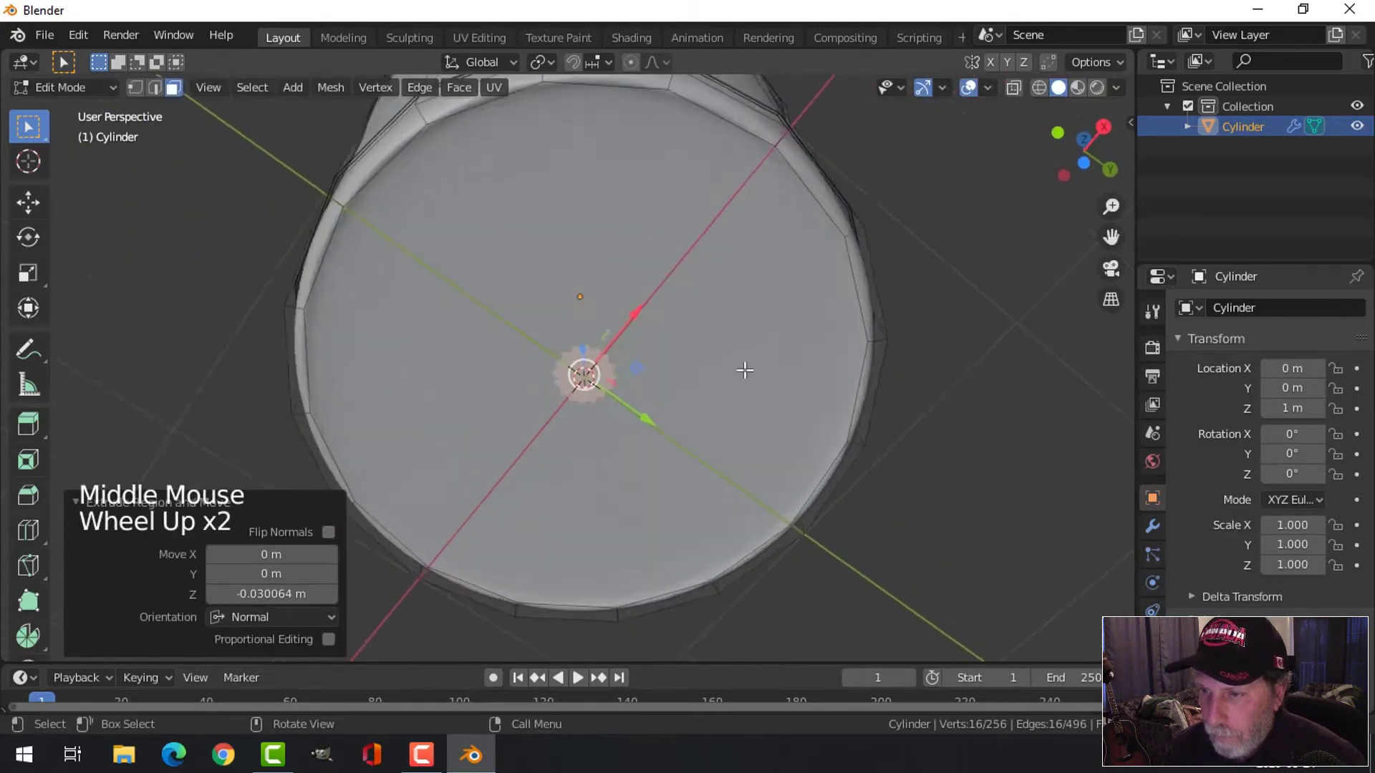
Cut a supporting edge loop around the wall of the base recess with a slide factor of about -1, and return to Object Mode
middle_click_drag(745, 370, 773, 307)
scroll(788, 320, "up", 2)
middle_click_drag(774, 308, 500, 313)
scroll(516, 360, "up", 1)
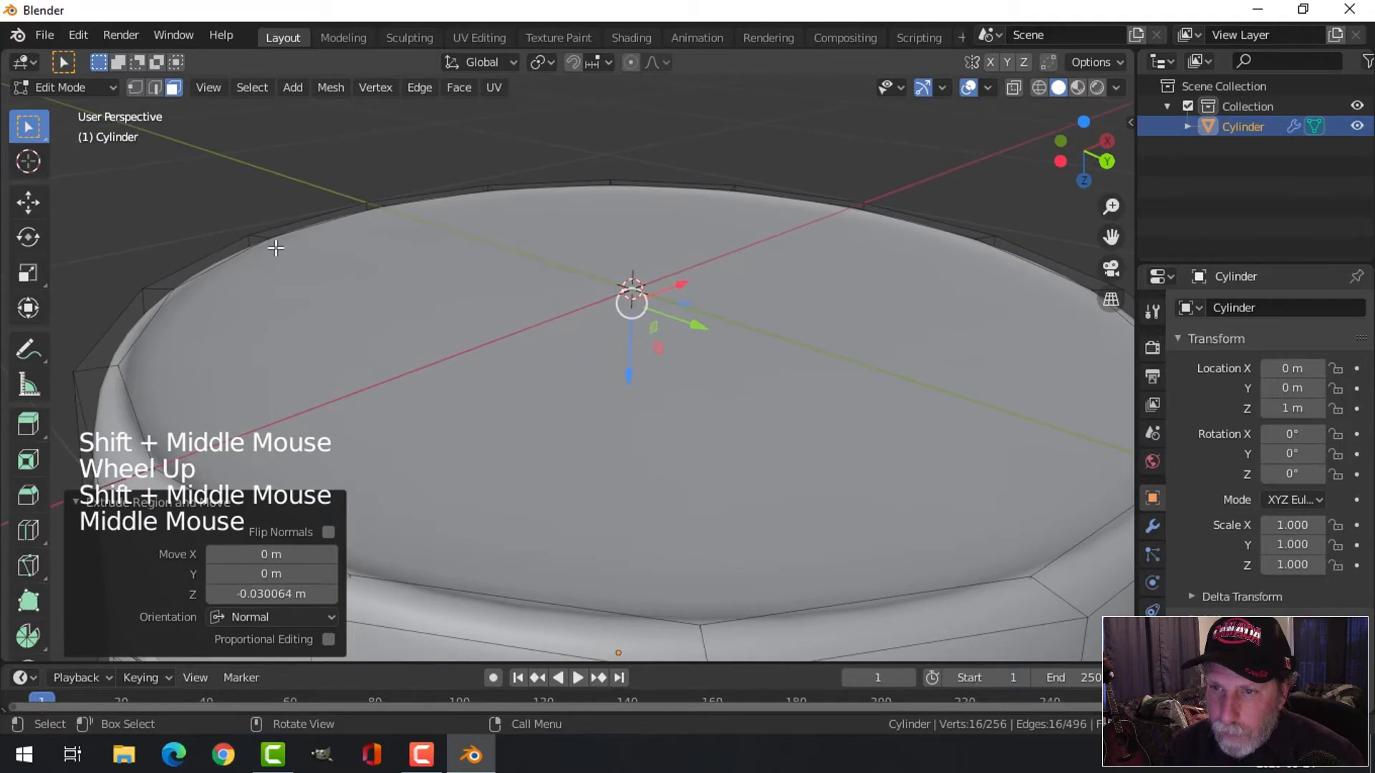
key("ctrl+r")
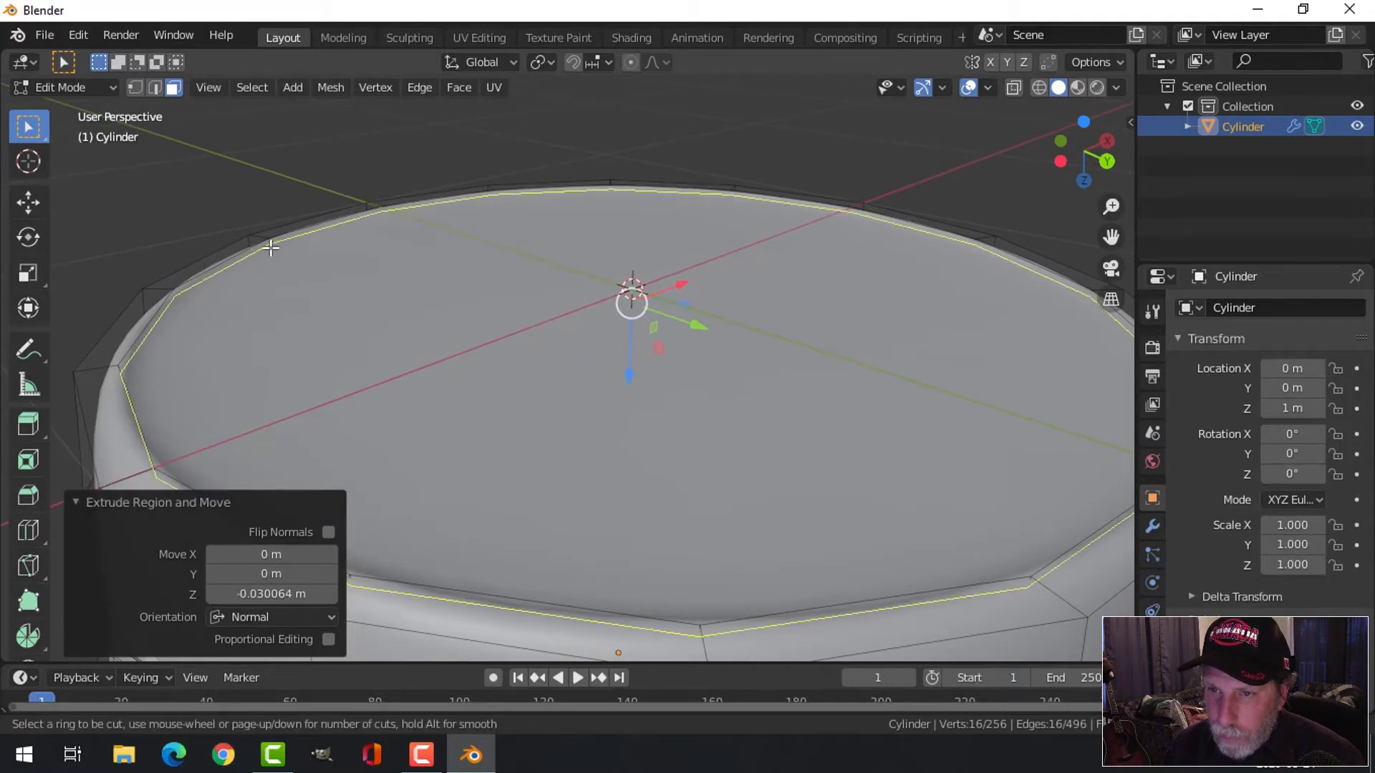
left_click(271, 247)
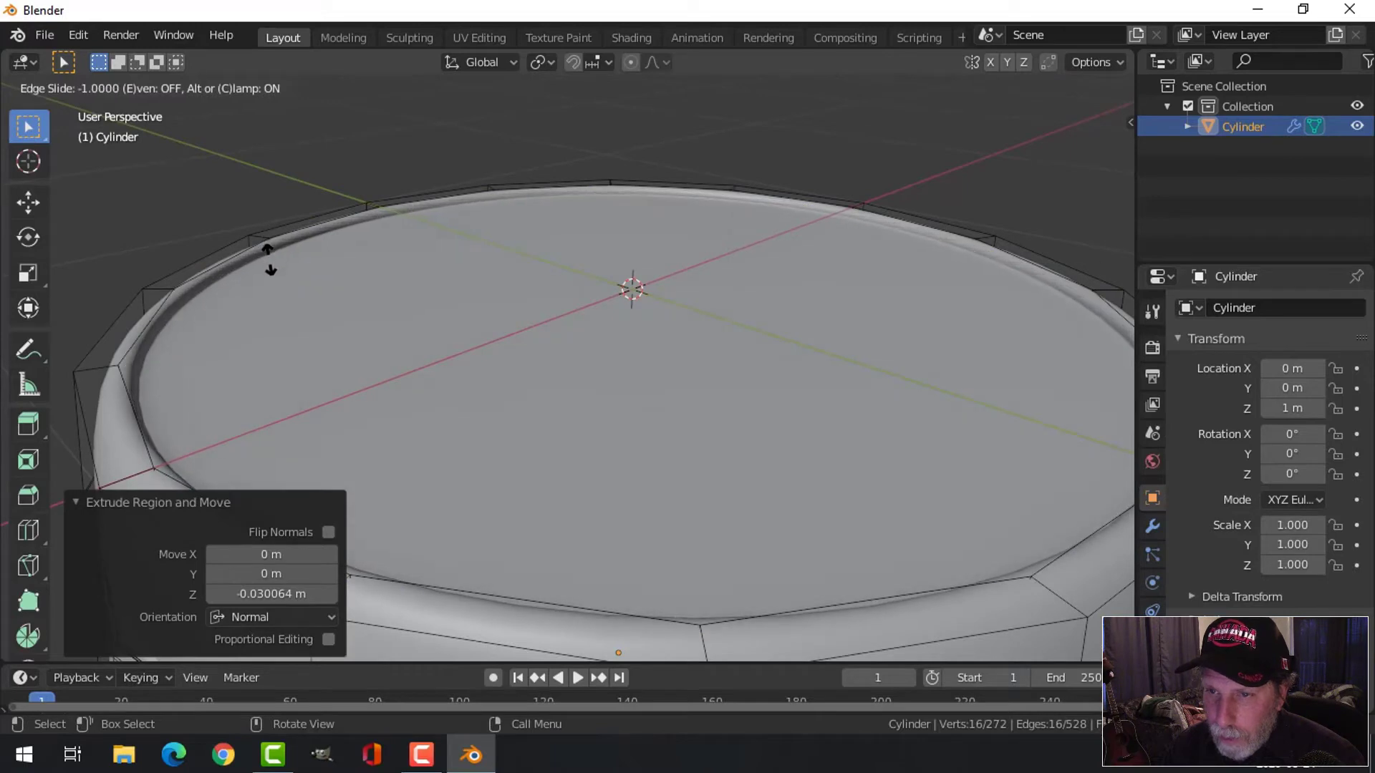
left_click(270, 259)
key("alt+a")
key("Tab")
middle_click_drag(396, 304, 402, 353)
scroll(444, 372, "down", 1)
scroll(502, 400, "down", 1, "alt")
key("alt+a")
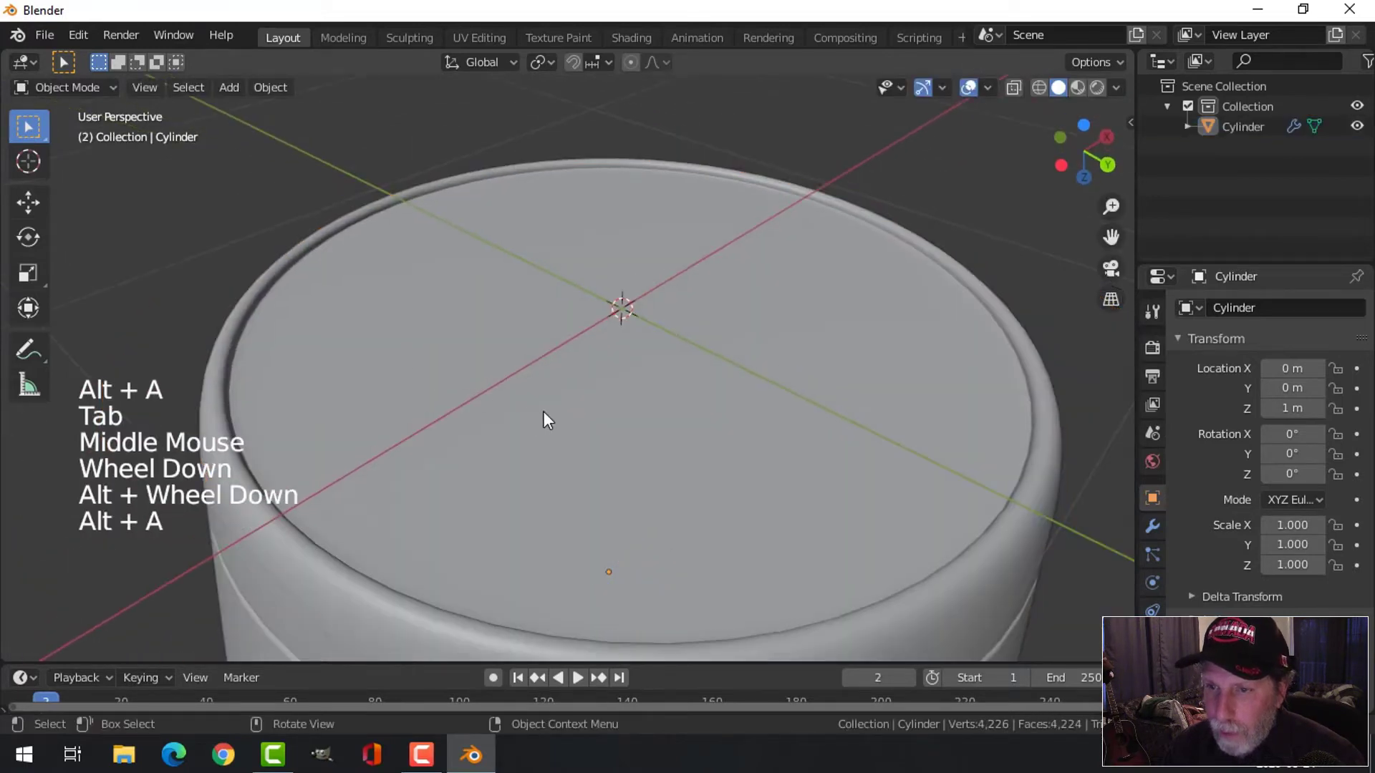
Cut an edge loop around the base strip and slide it close to the container's bottom edge, then return to Object Mode
middle_click_drag(544, 411, 509, 350)
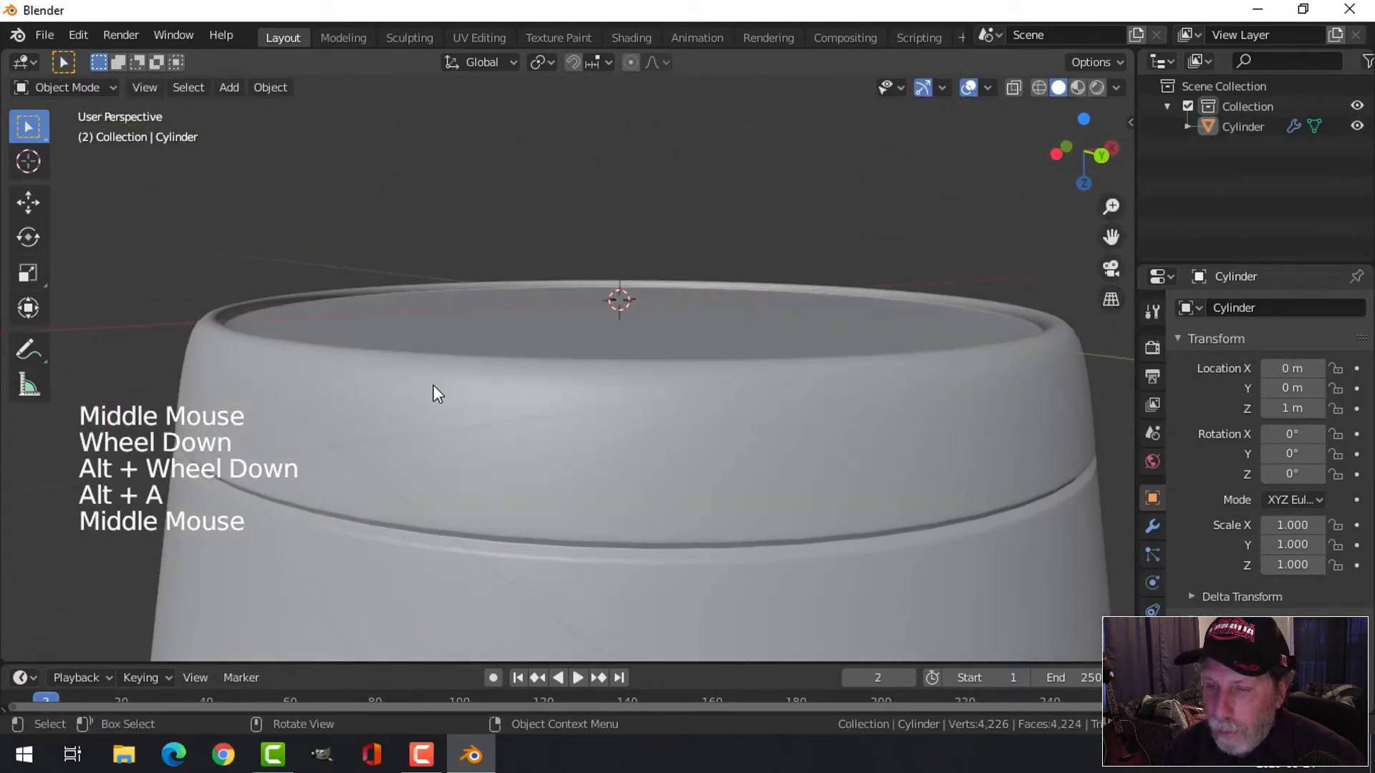
key("Tab")
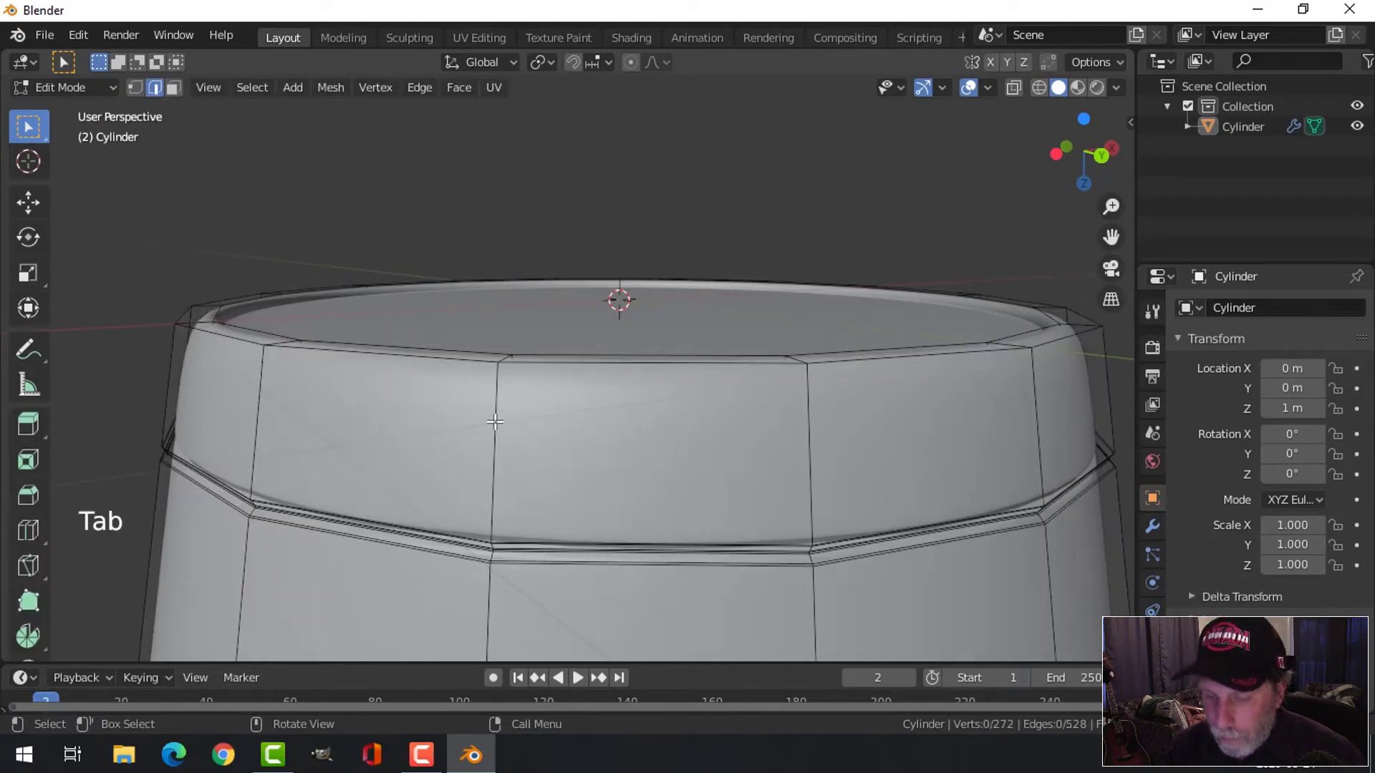
key("ctrl+r")
left_click(495, 419)
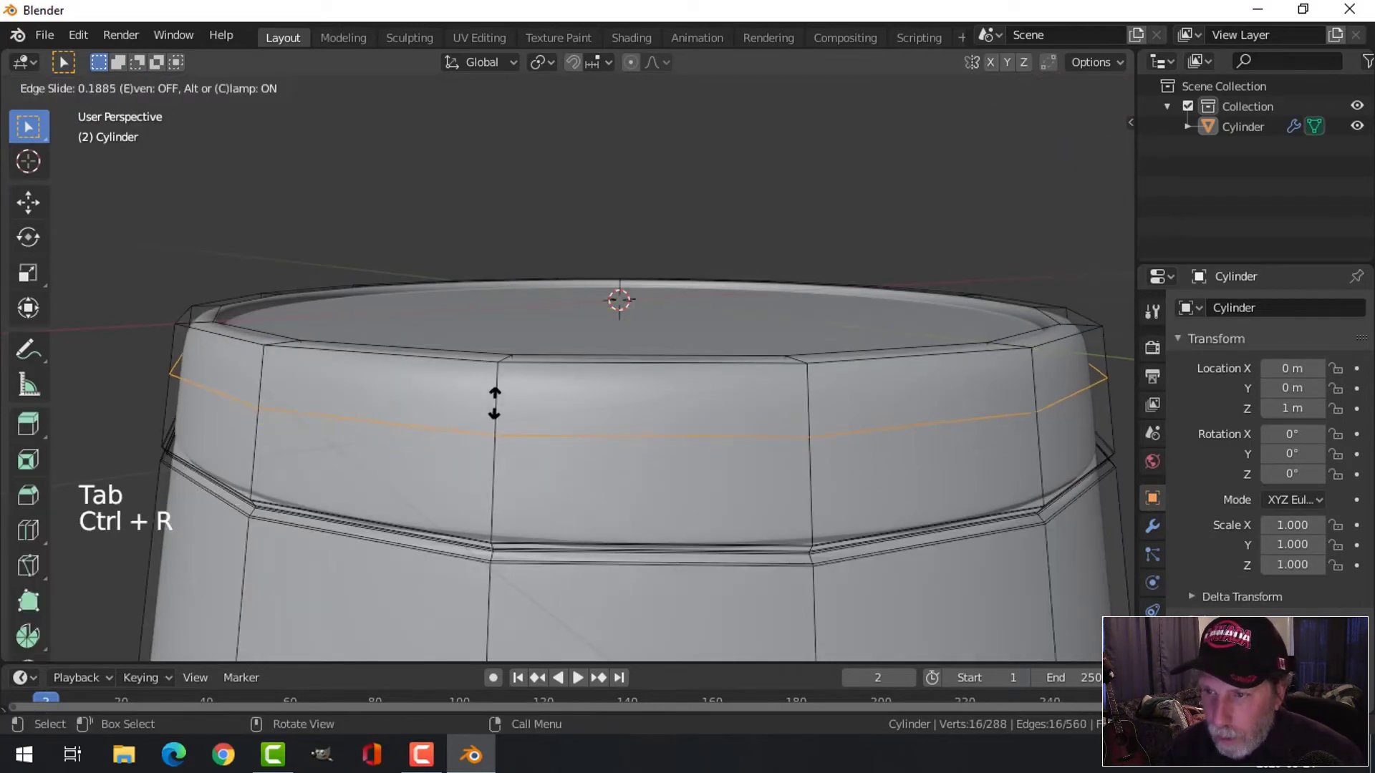
left_click(501, 344)
key("Tab")
middle_click_drag(583, 337, 595, 421)
key("alt+a")
scroll(584, 340, "down", 4)
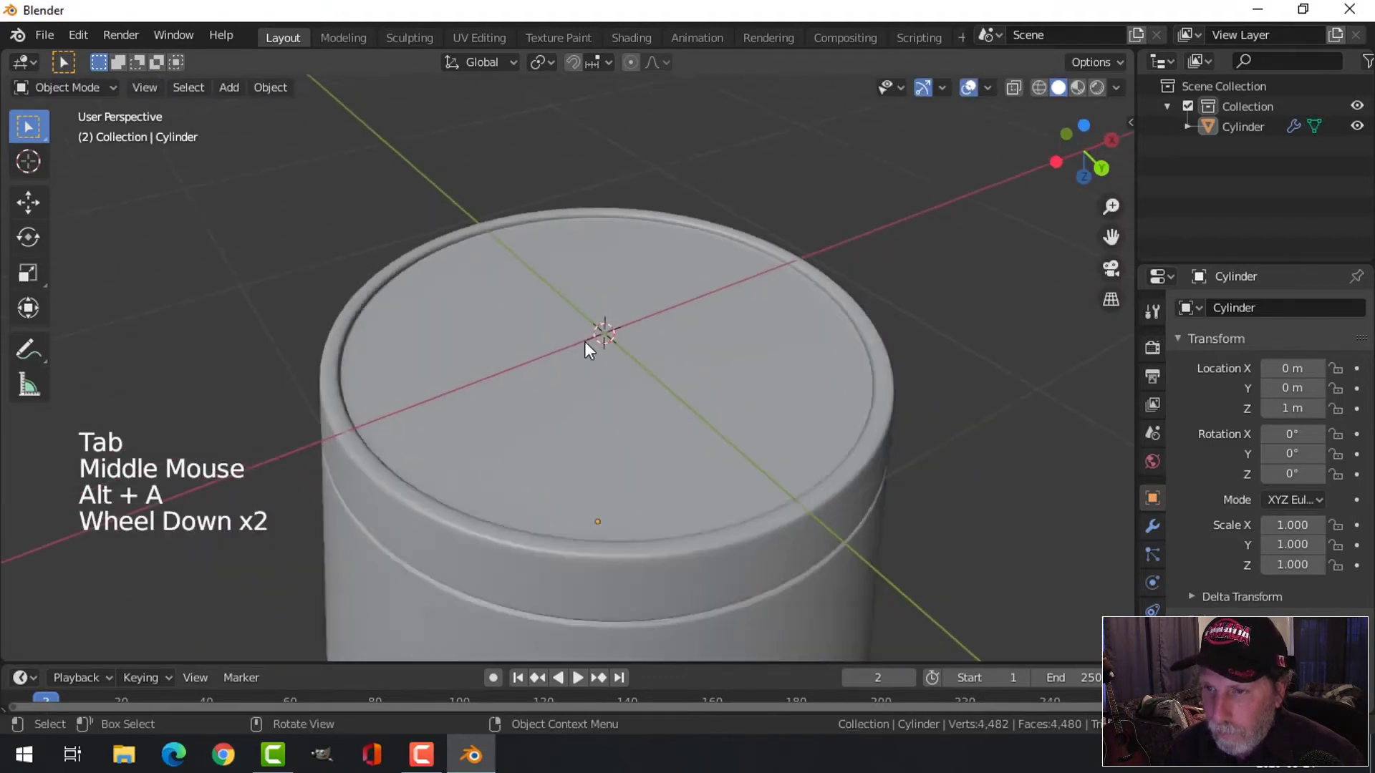
Cut a supporting edge loop around the rim band near its lower edge, with a slide factor of about 0.82
middle_click_drag(584, 341, 577, 461)
scroll(577, 301, "down", 3)
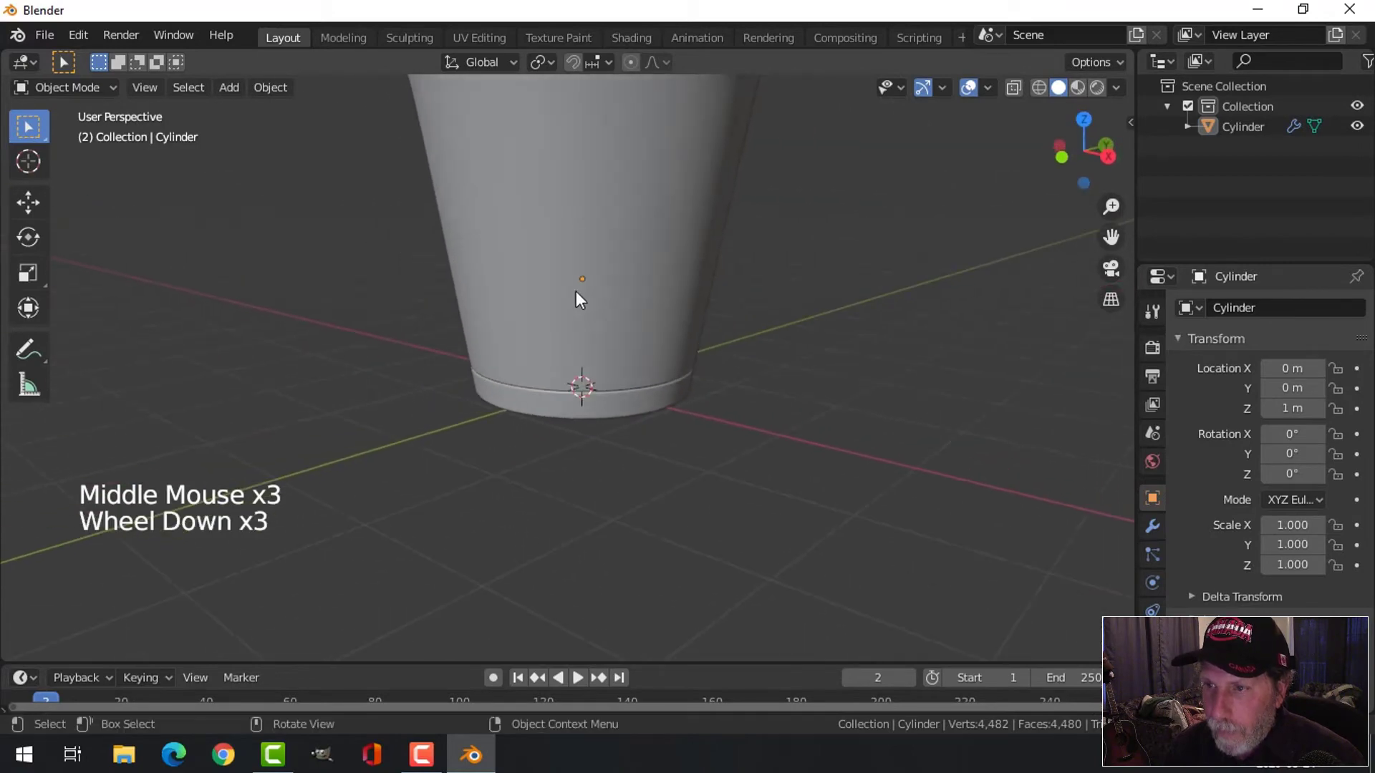
middle_click_drag(577, 297, 544, 387, "shift")
left_click(542, 417)
key("Tab")
scroll(549, 426, "up", 2)
scroll(561, 454, "up", 2)
scroll(545, 440, "down", 1)
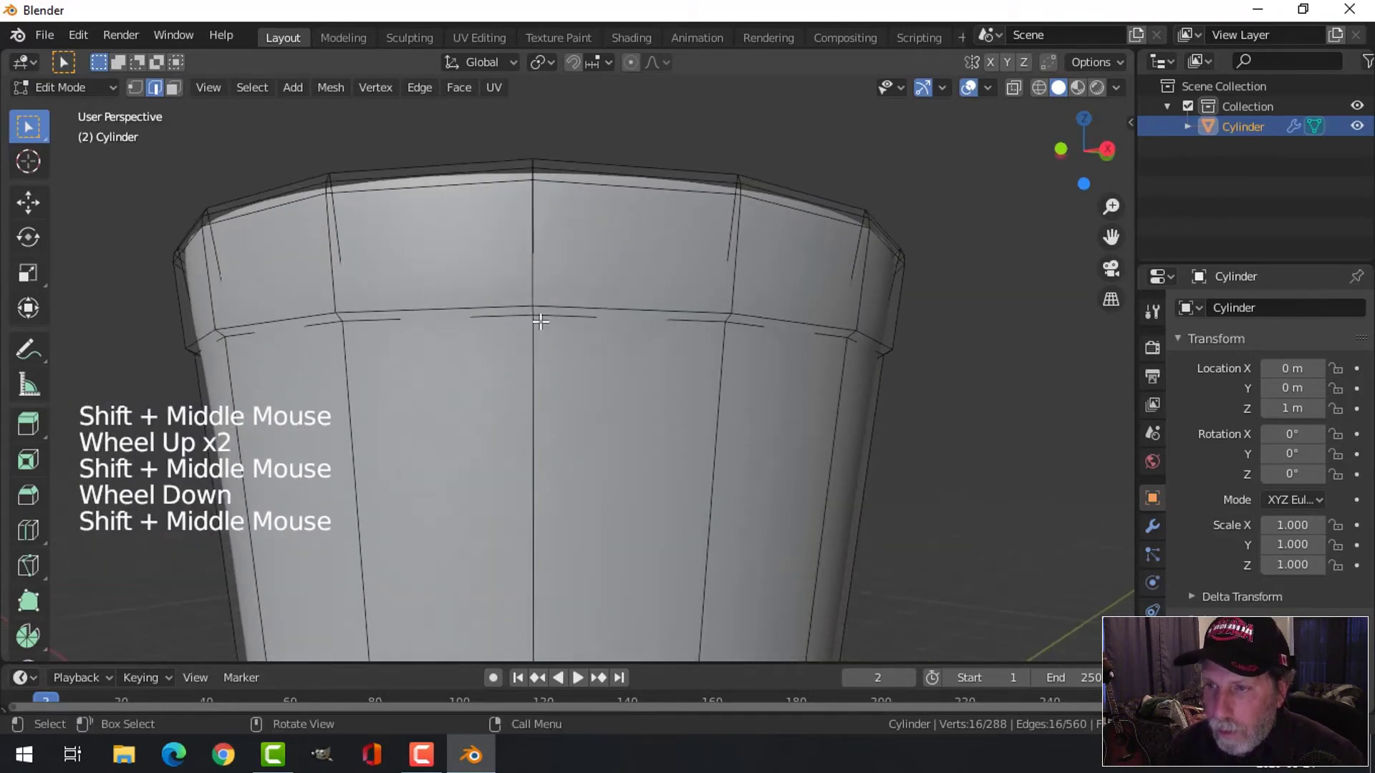
key("ctrl+r")
left_click(541, 247)
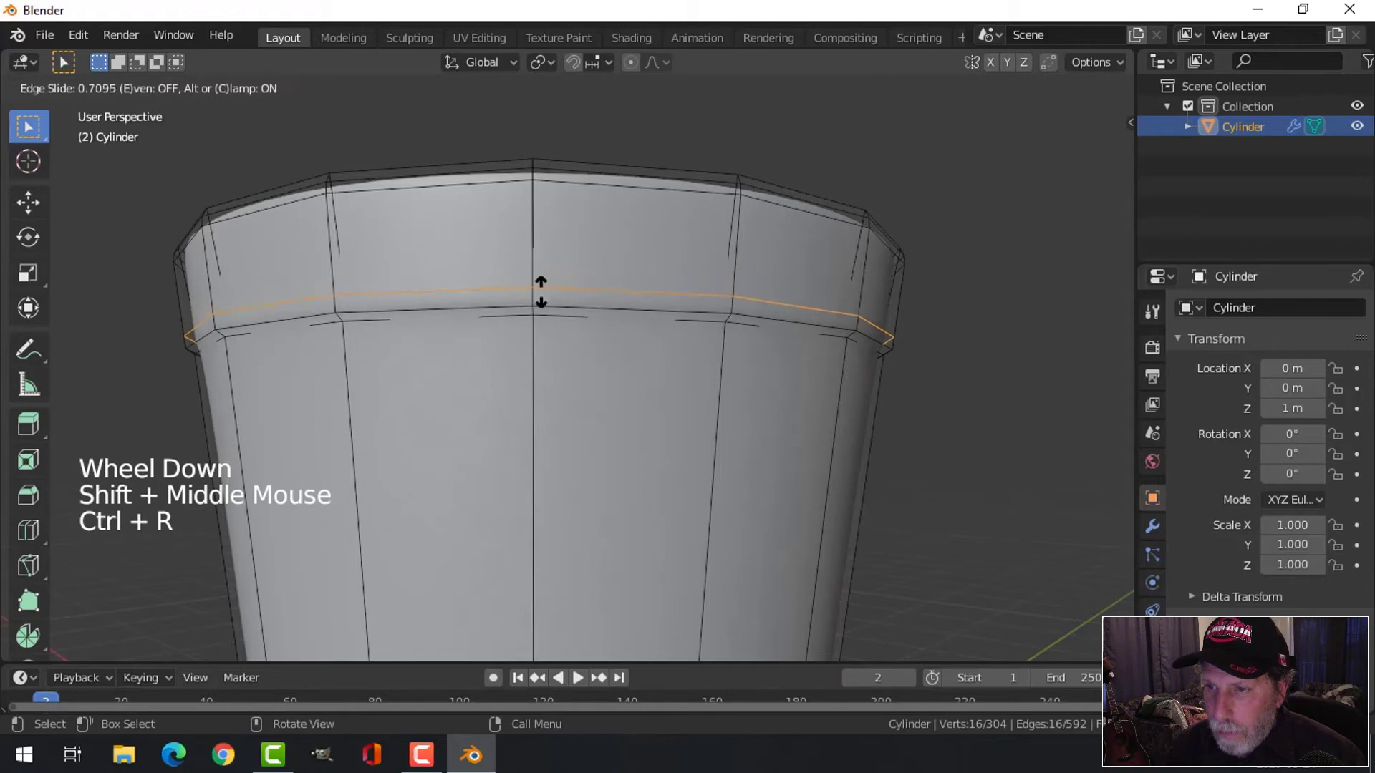
left_click(541, 298)
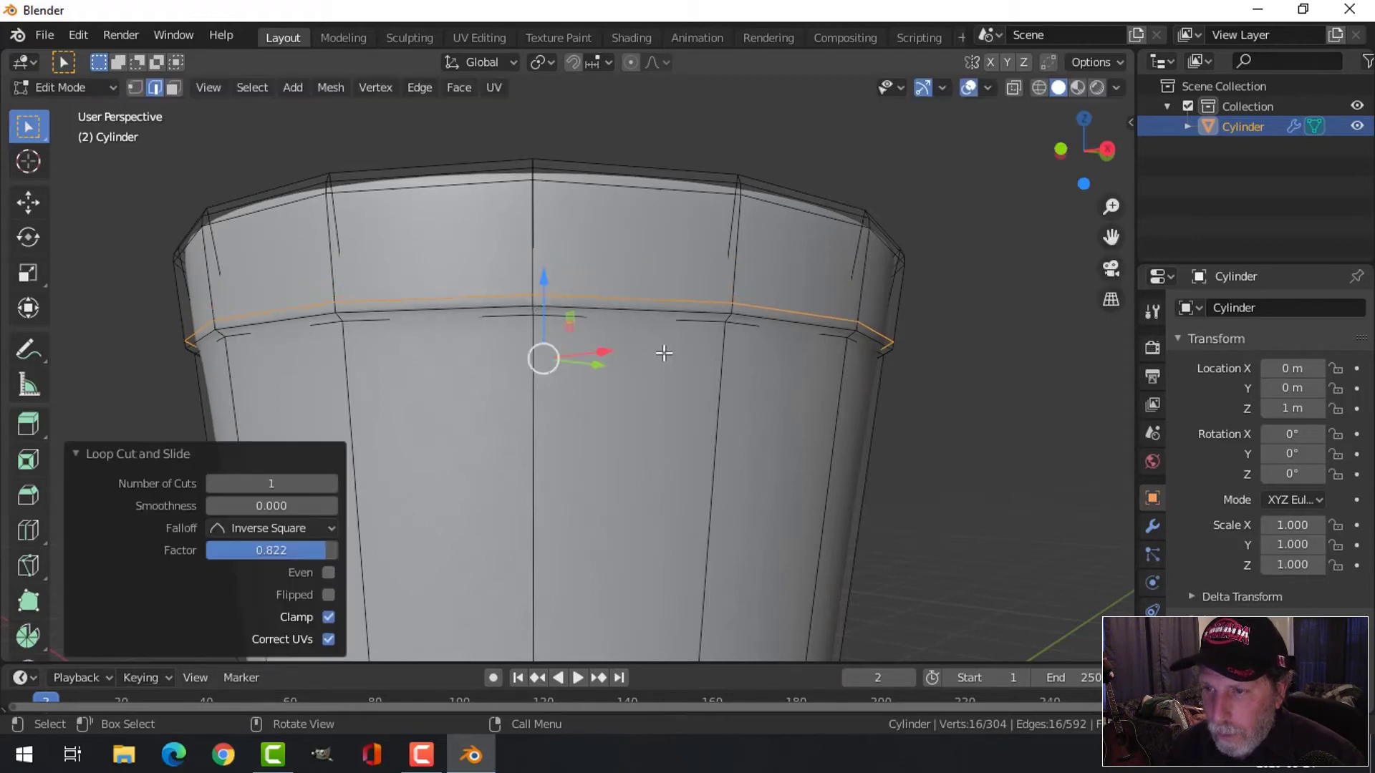
key("Tab")
scroll(663, 368, "down", 3)
middle_click_drag(663, 368, 633, 410)
Cut an edge loop around the tapered wall and slide it to about -0.98, just below the rim band, then return to Object Mode
key("Tab")
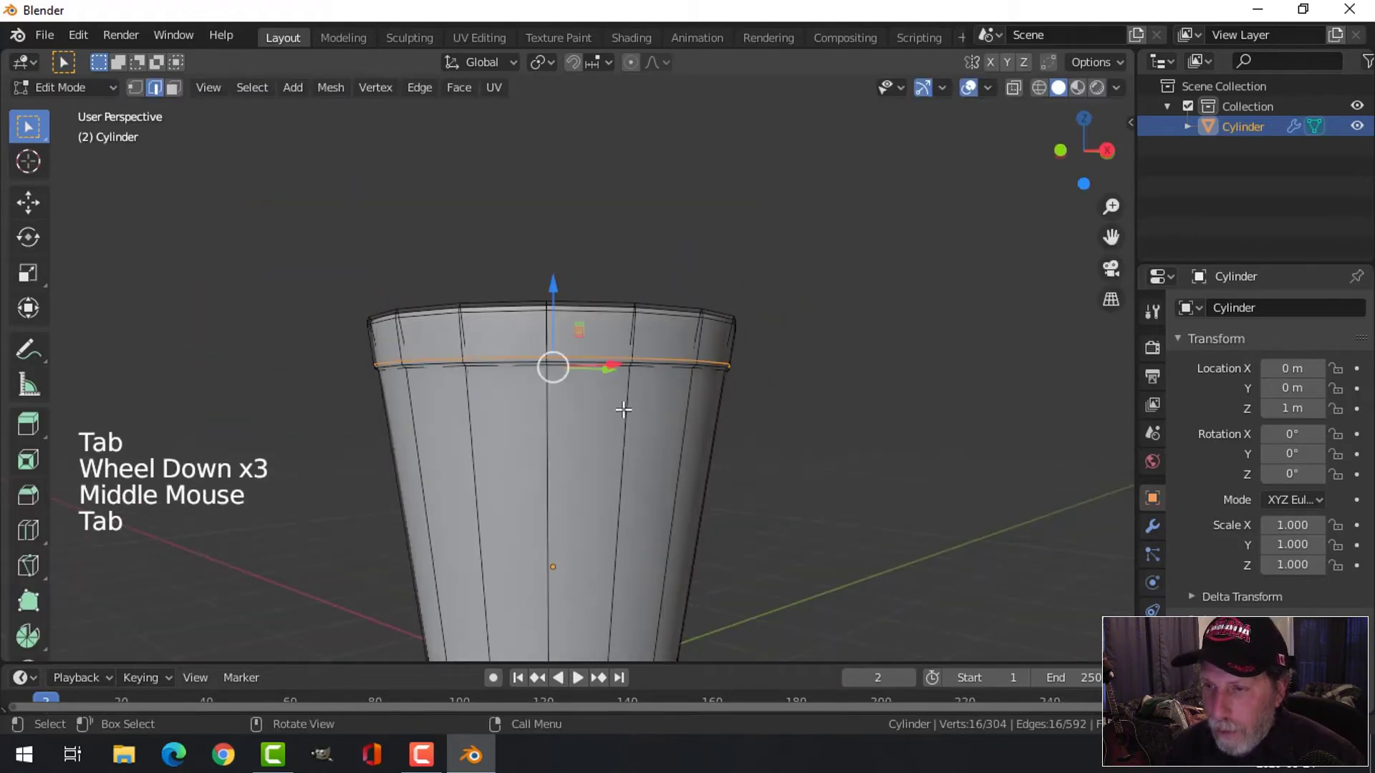
key("ctrl+r")
left_click(555, 438)
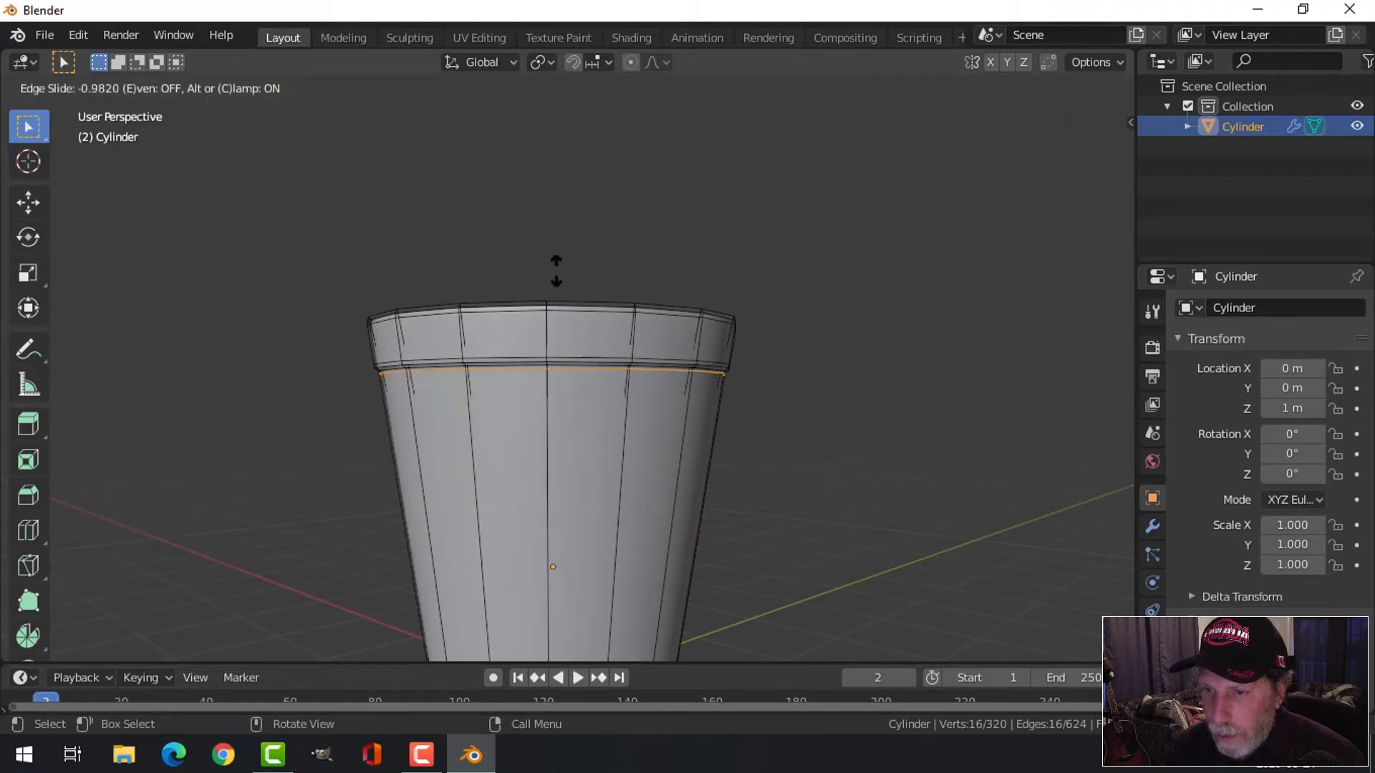
left_click(556, 270)
key("Tab")
middle_click_drag(708, 343, 675, 387)
key("alt+a")
scroll(660, 438, "down", 3)
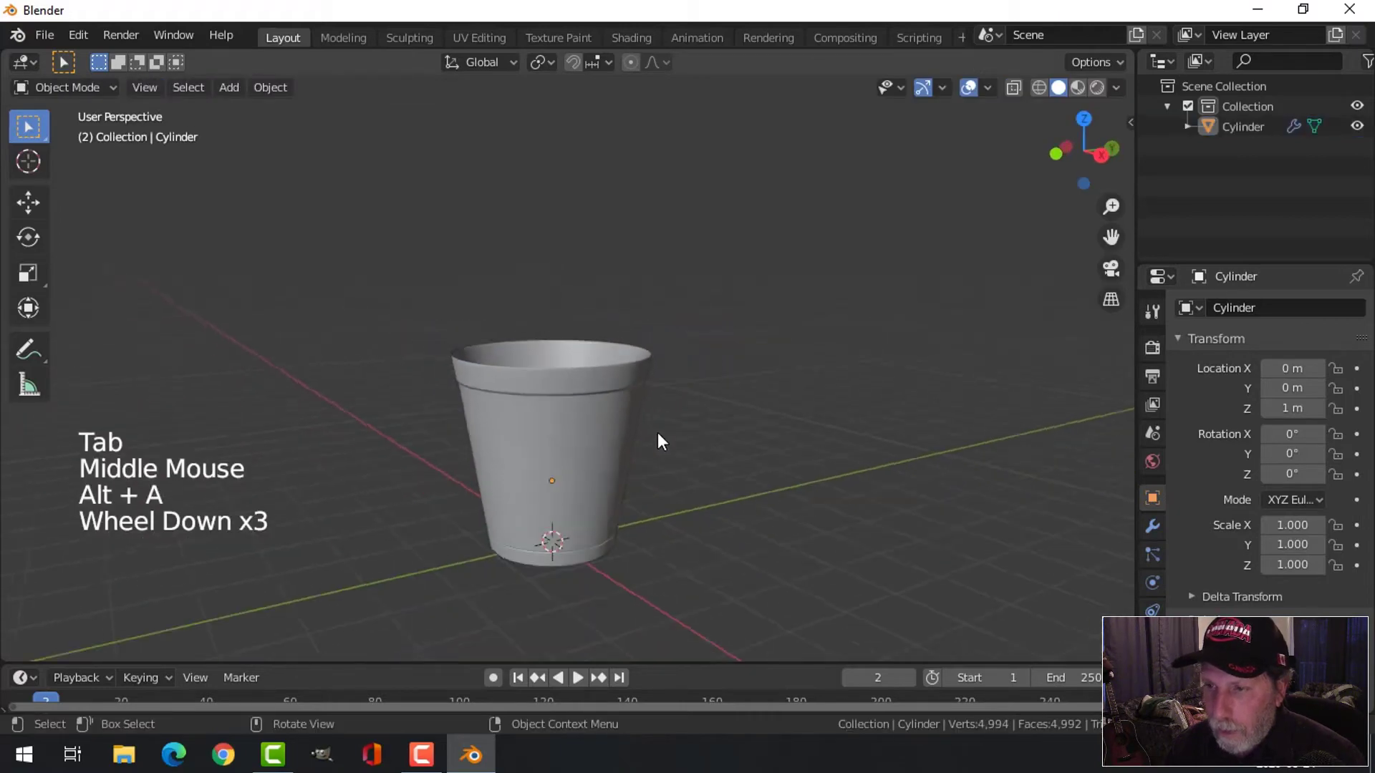
Select the floor face inside the container in Edit Mode
middle_click_drag(657, 433, 634, 497)
scroll(579, 415, "up", 2)
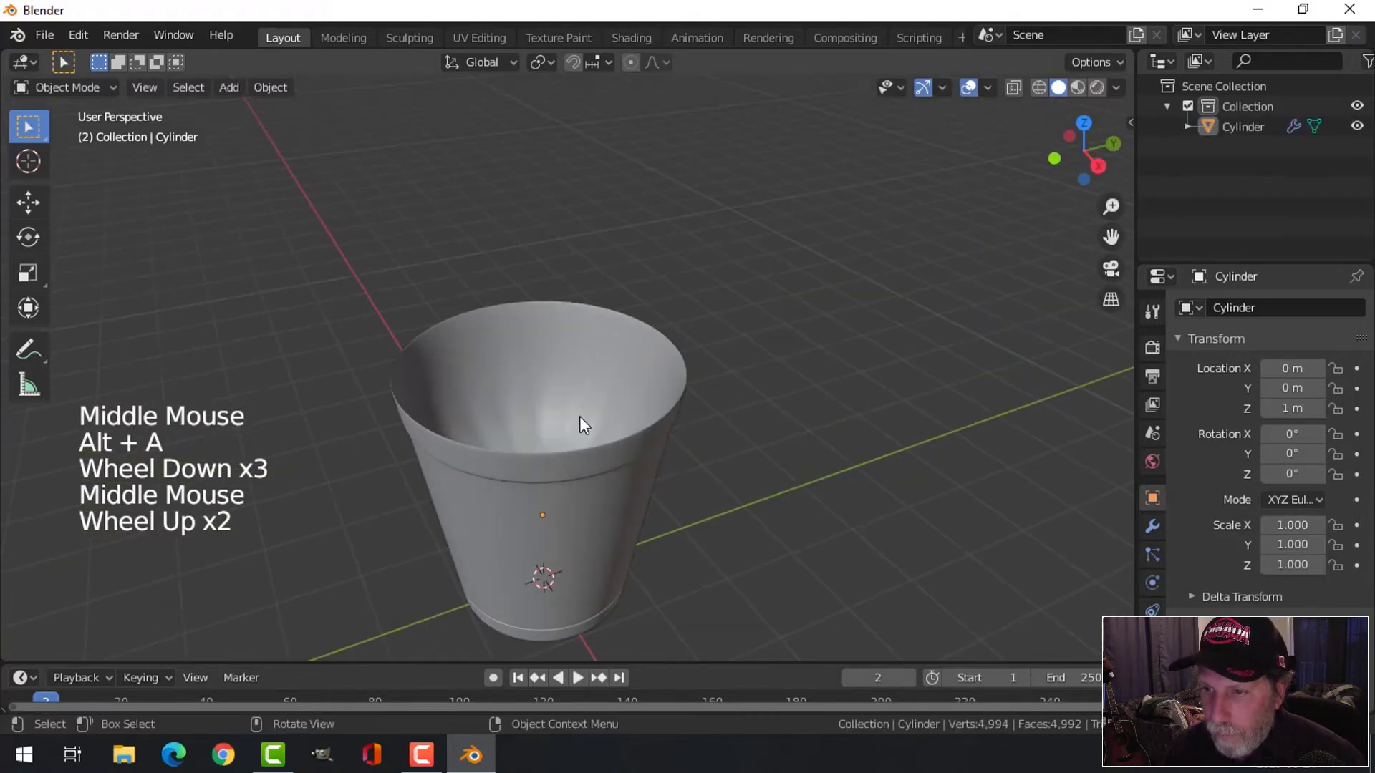
middle_click_drag(580, 416, 609, 491, "shift")
middle_click_drag(608, 491, 583, 414, "shift")
scroll(606, 484, "up", 2)
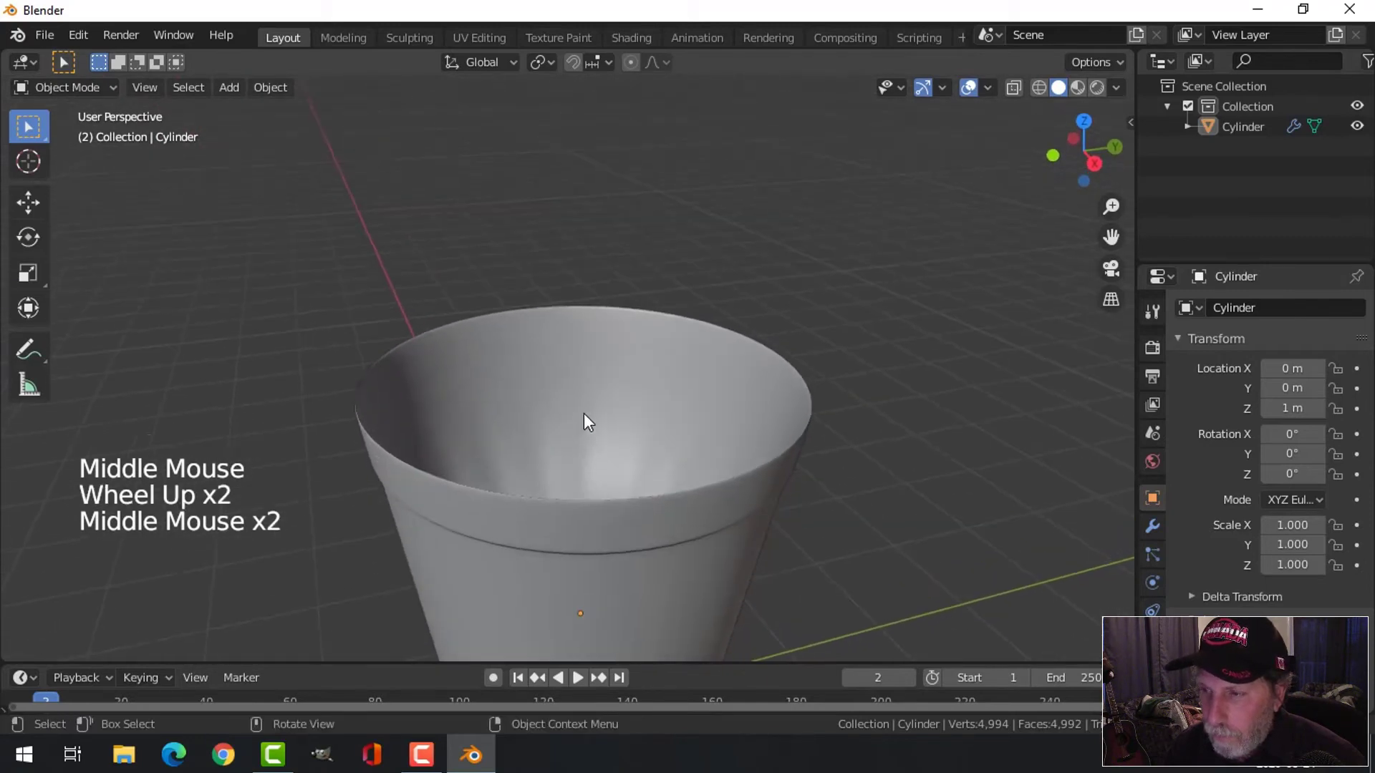
left_click(728, 423)
key("Tab")
middle_click_drag(728, 423, 588, 491)
key("alt+a")
key("Tab")
scroll(591, 479, "up", 2)
key("Tab")
middle_click_drag(663, 437, 604, 569)
key("3")
left_click(664, 437)
scroll(620, 427, "down", 1)
key("alt+a")
left_click(636, 555)
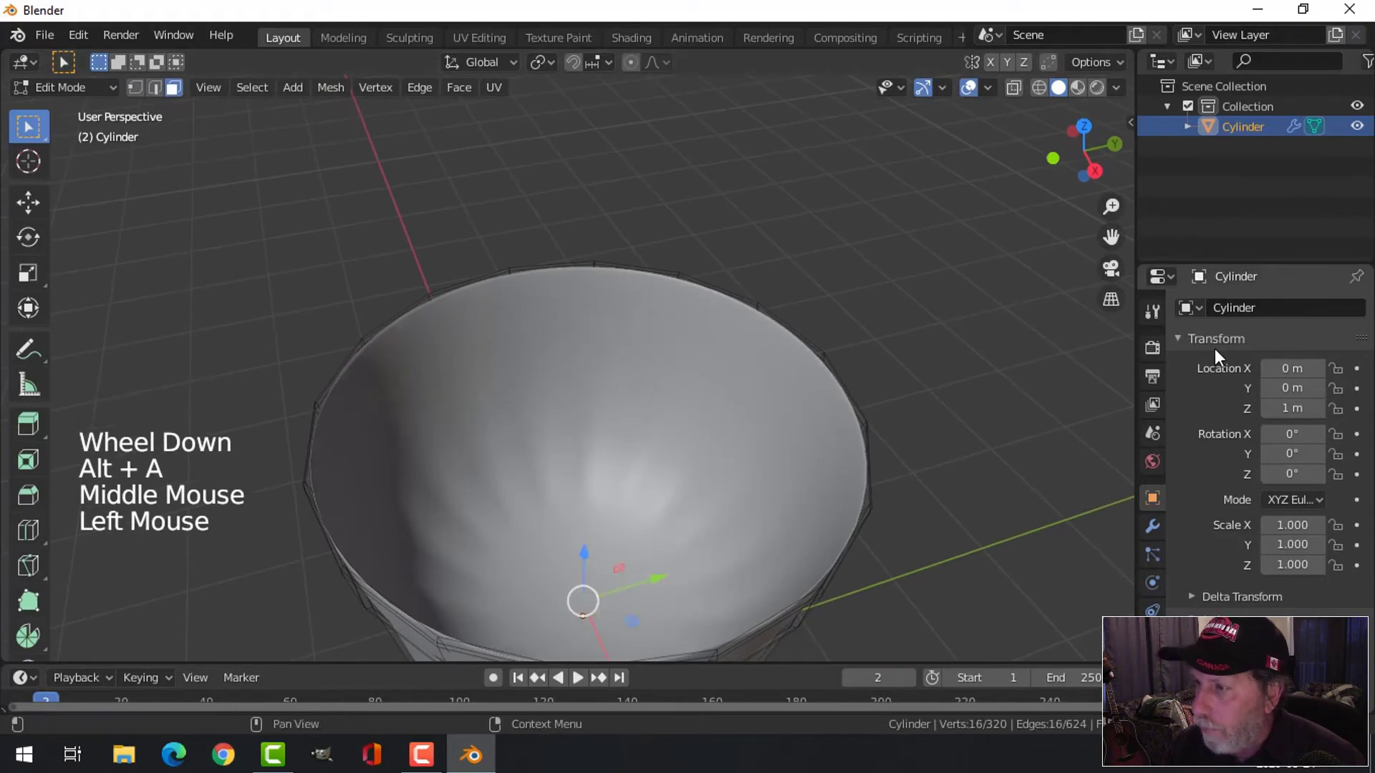
Turn off the subdivision modifier's viewport display and grow the selection from the inner floor to the inner walls
left_click(1152, 527)
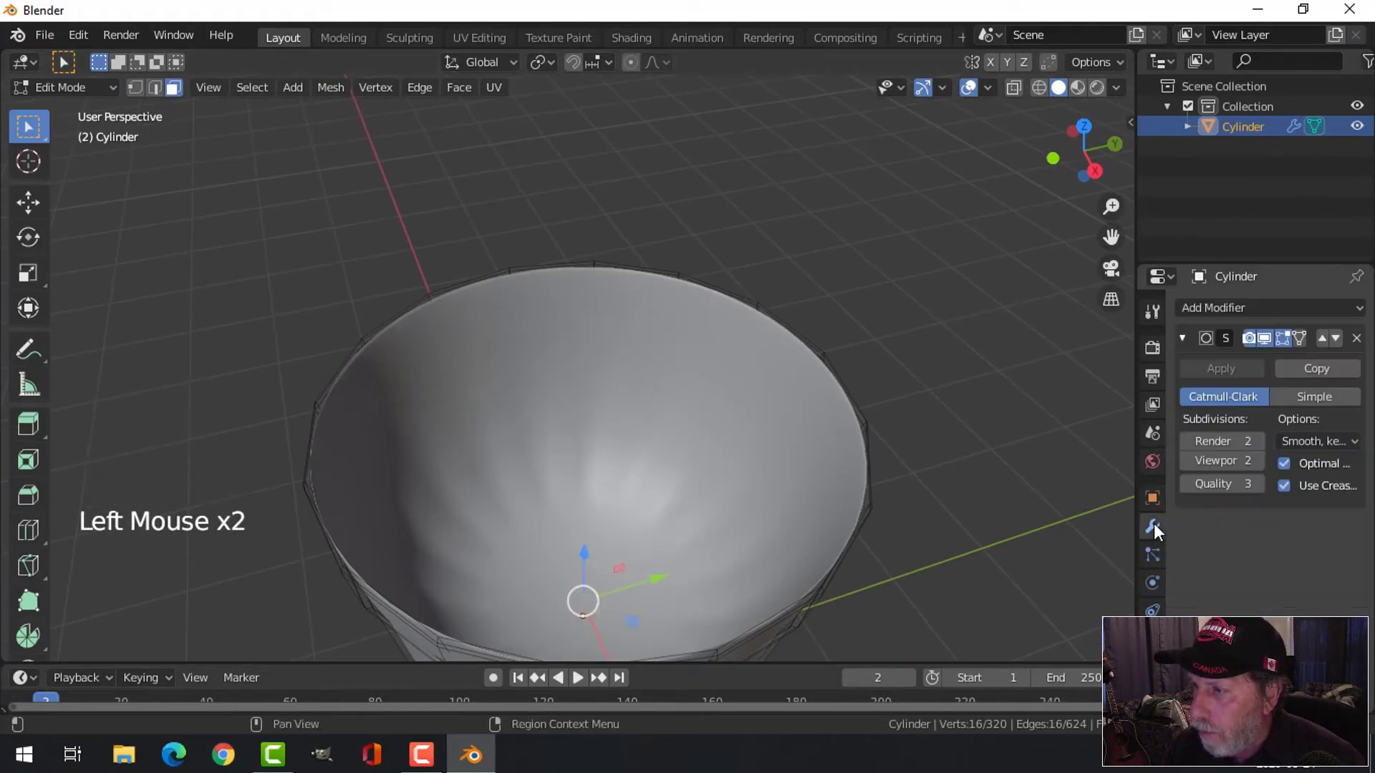
left_click(1262, 338)
middle_click_drag(816, 469, 849, 439)
key("ctrl+KP_Add")
scroll(810, 454, "down", 2)
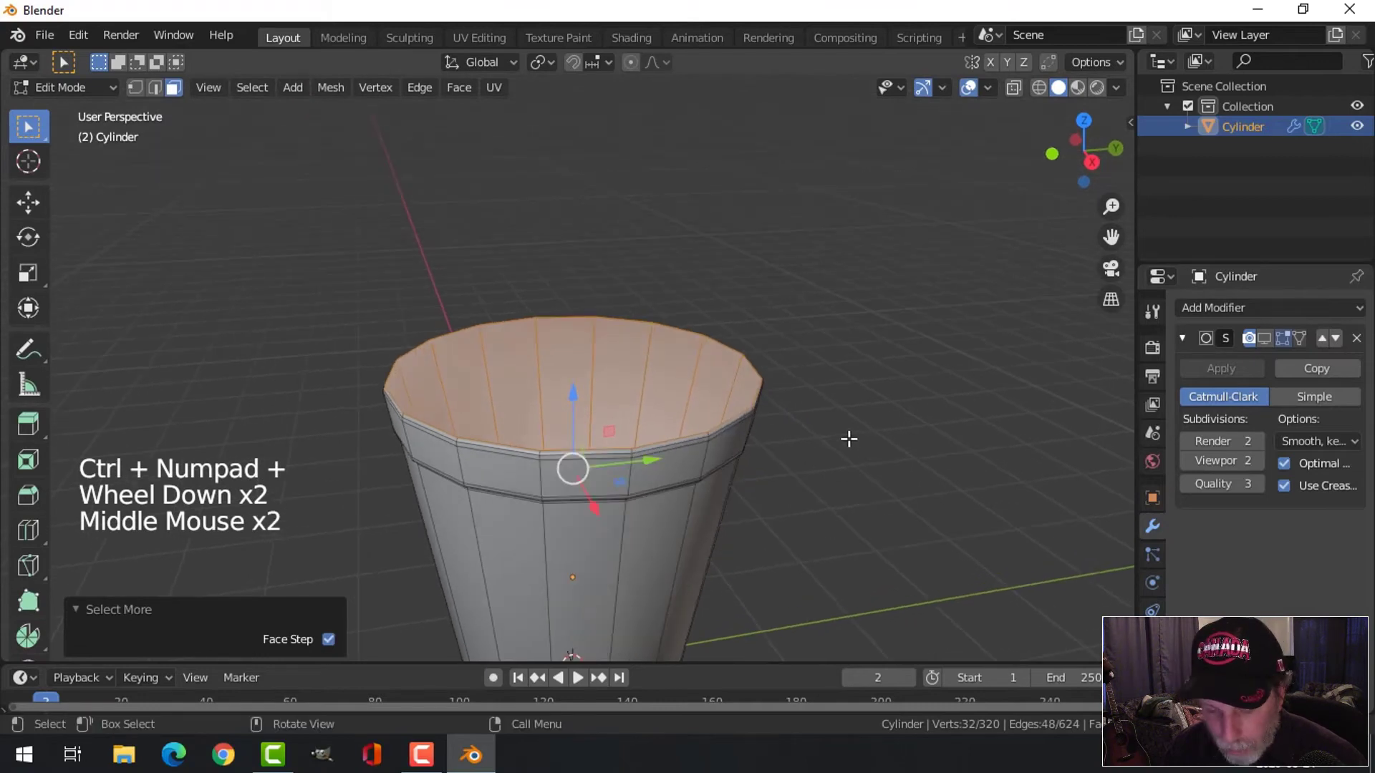
Scale the inner walls and floor to about 0.971 in X and Y only, then restore the subdivision display in Object Mode
key("s")
key("shift+z")
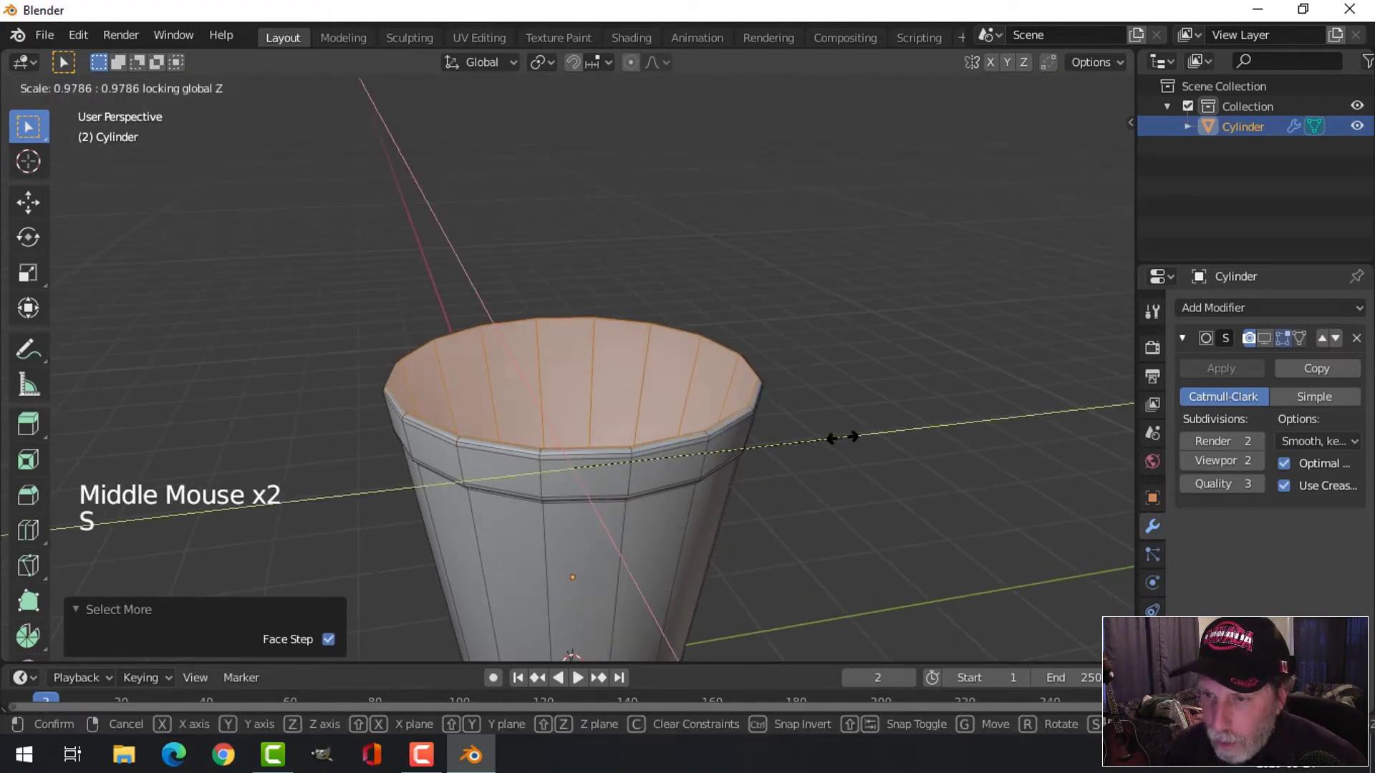
left_click(816, 435)
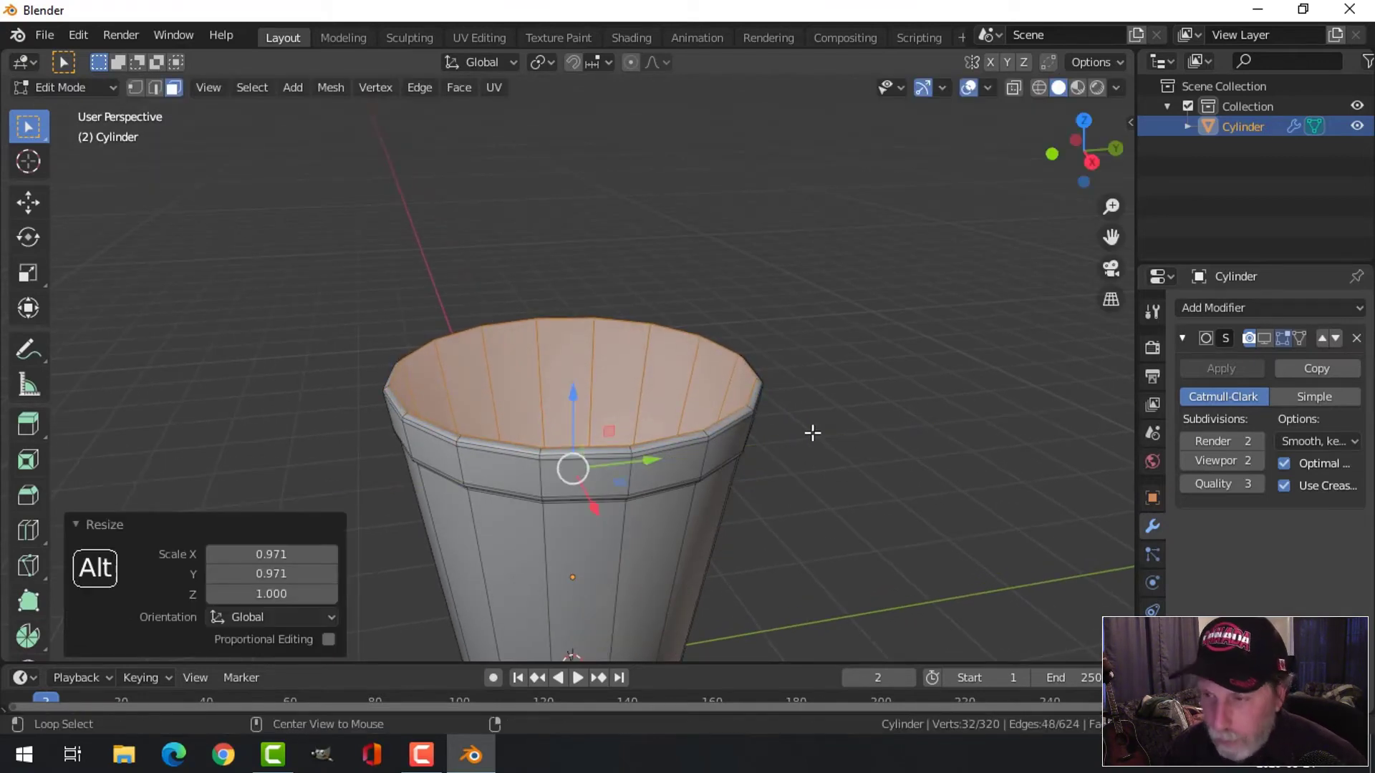
key("alt+a")
key("Tab")
left_click(1265, 338)
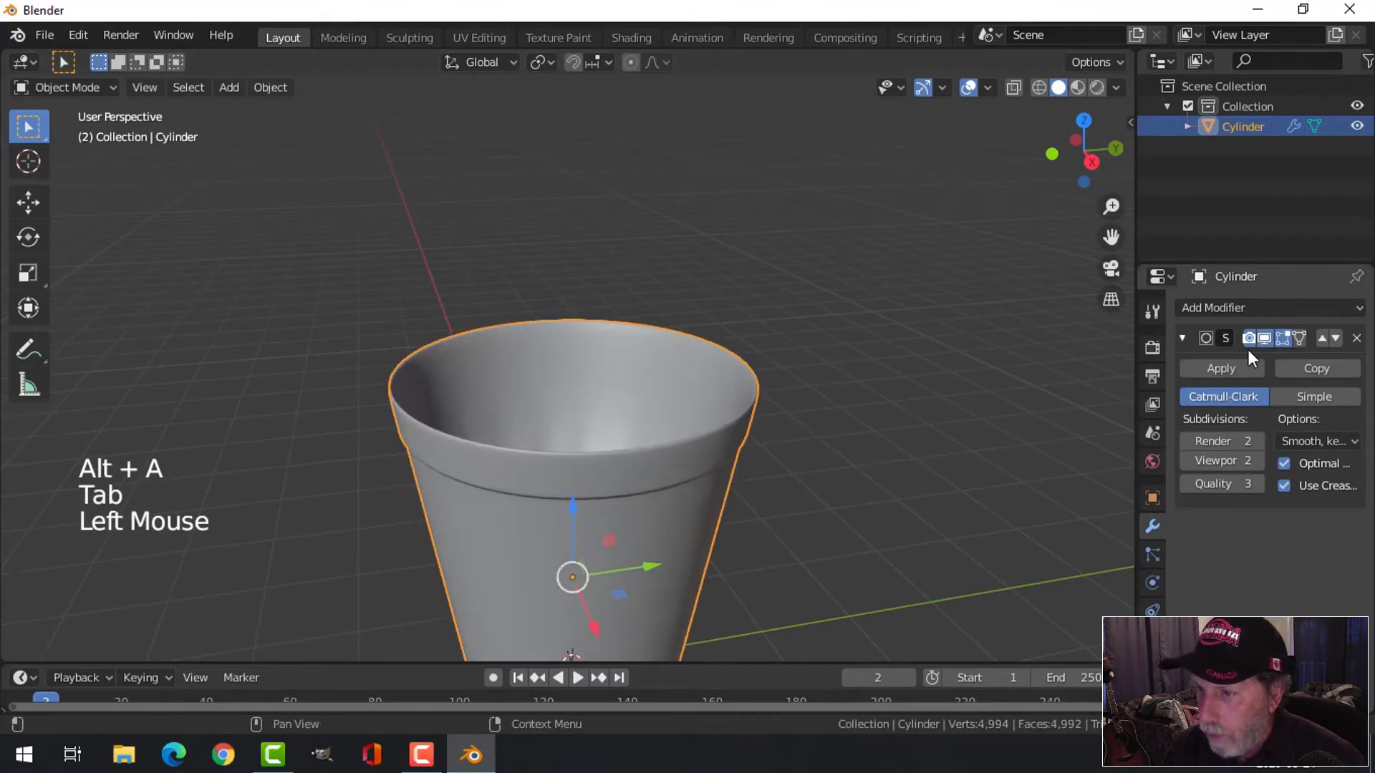
Cut an edge loop around the top of the rim with a slide factor of about -0.5, and return to Object Mode
middle_click_drag(801, 488, 817, 452)
scroll(749, 520, "up", 2)
key("Tab")
scroll(828, 546, "up", 1)
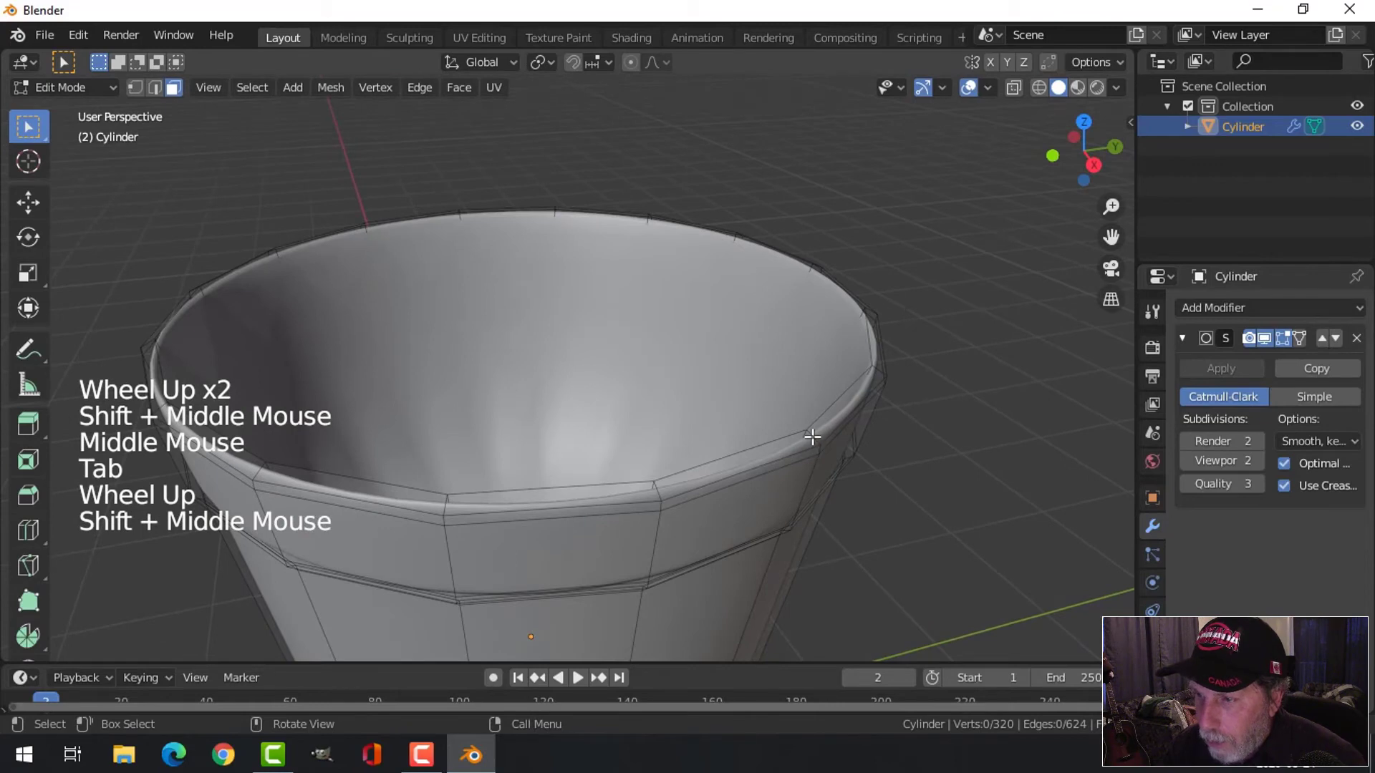
key("ctrl+r")
left_click(812, 436)
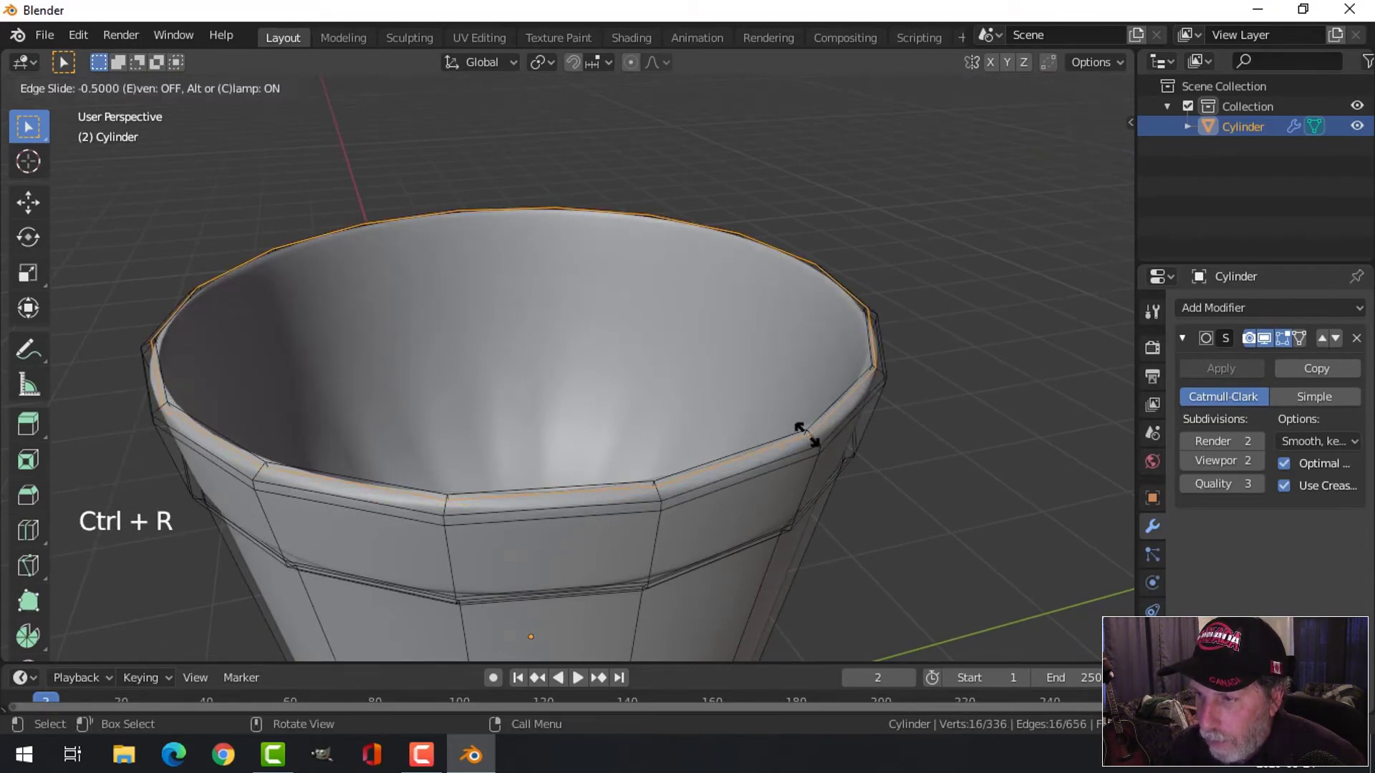
left_click(806, 434)
key("Tab")
middle_click_drag(847, 451, 744, 476)
key("alt+a")
scroll(764, 494, "down", 3)
scroll(671, 504, "up", 2)
scroll(749, 466, "up", 2)
middle_click_drag(744, 476, 707, 494)
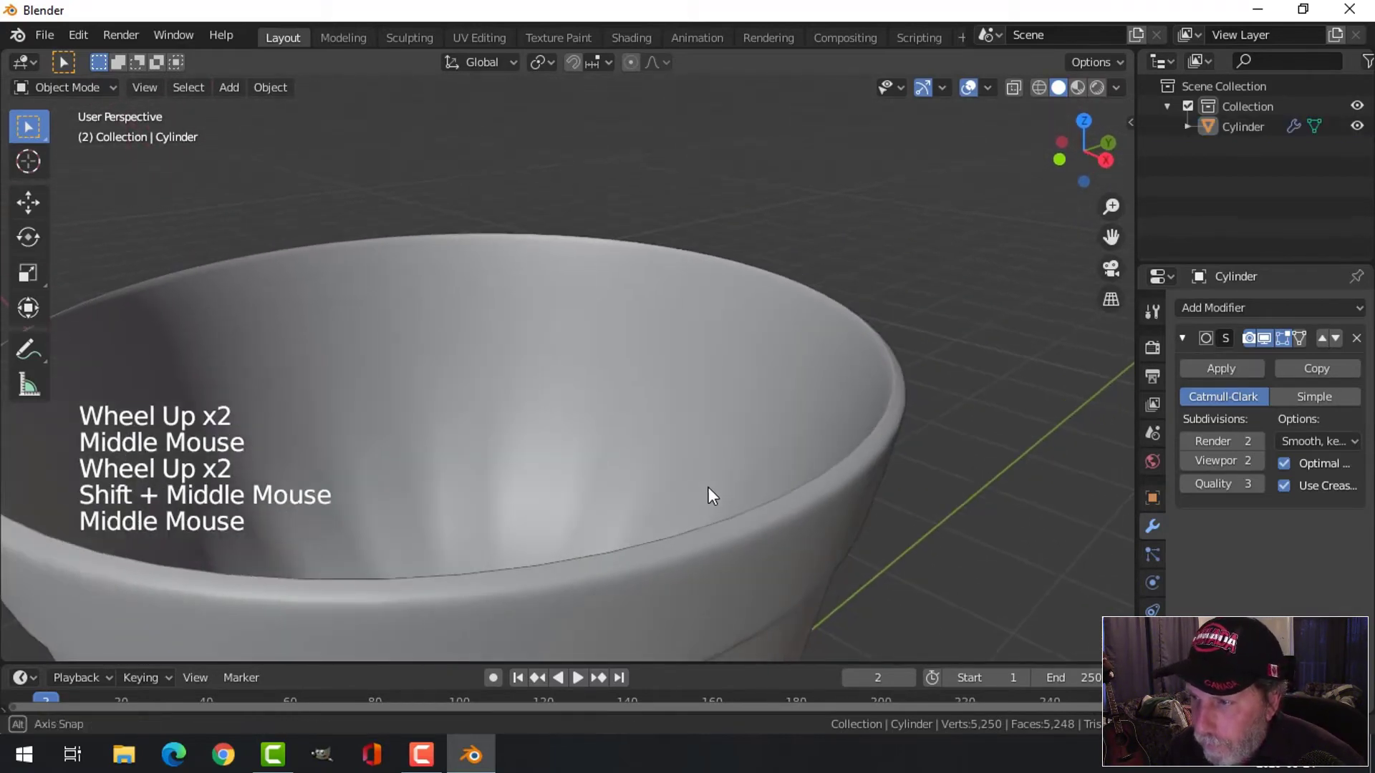
Select the rim's inner edge loop, lower it about 0.022 m and scale it slightly inward
key("Tab")
middle_click_drag(852, 465, 690, 432, "shift")
key("alt+a")
key("2")
left_click(830, 390, "alt+shift")
scroll(819, 401, "down", 1)
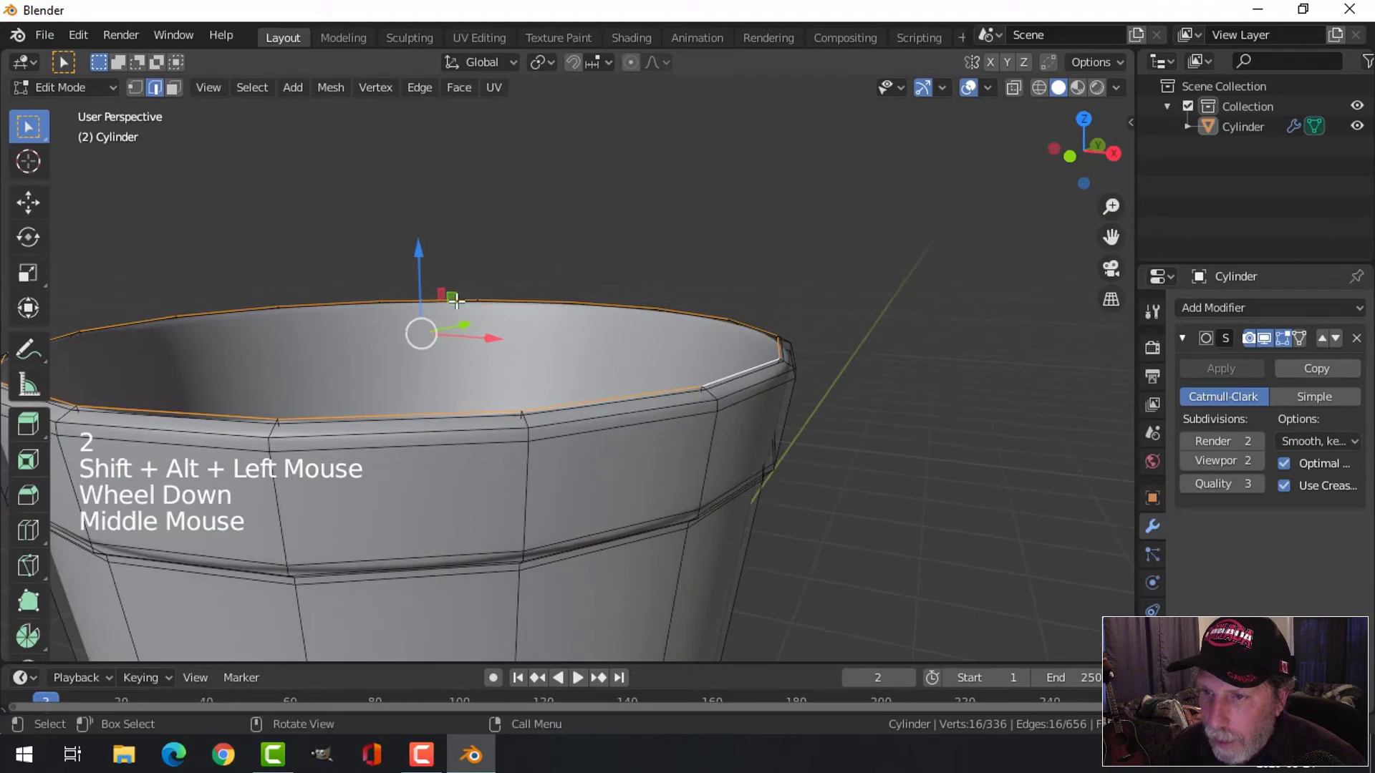
left_click_drag(419, 253, 419, 263)
key("s")
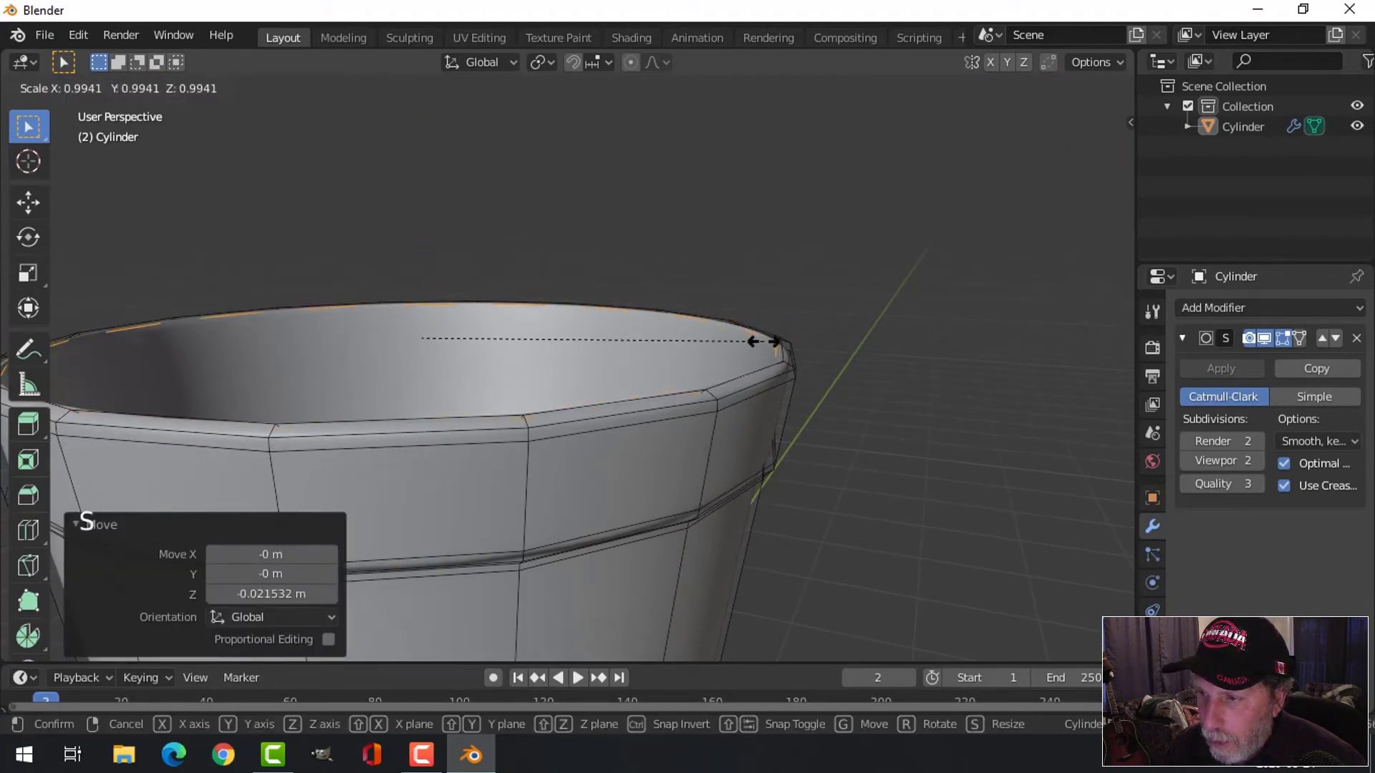
key("alt+a")
key("Tab")
Turn off the subdivision modifier's viewport display and cut one centred edge loop around the container's inner wall
middle_click_drag(838, 430, 620, 472)
scroll(743, 399, "down", 1, "shift")
scroll(706, 390, "down", 3)
scroll(706, 390, "down", 2)
middle_click_drag(620, 472, 625, 517)
left_click(591, 415)
key("Tab")
middle_click_drag(591, 415, 572, 394)
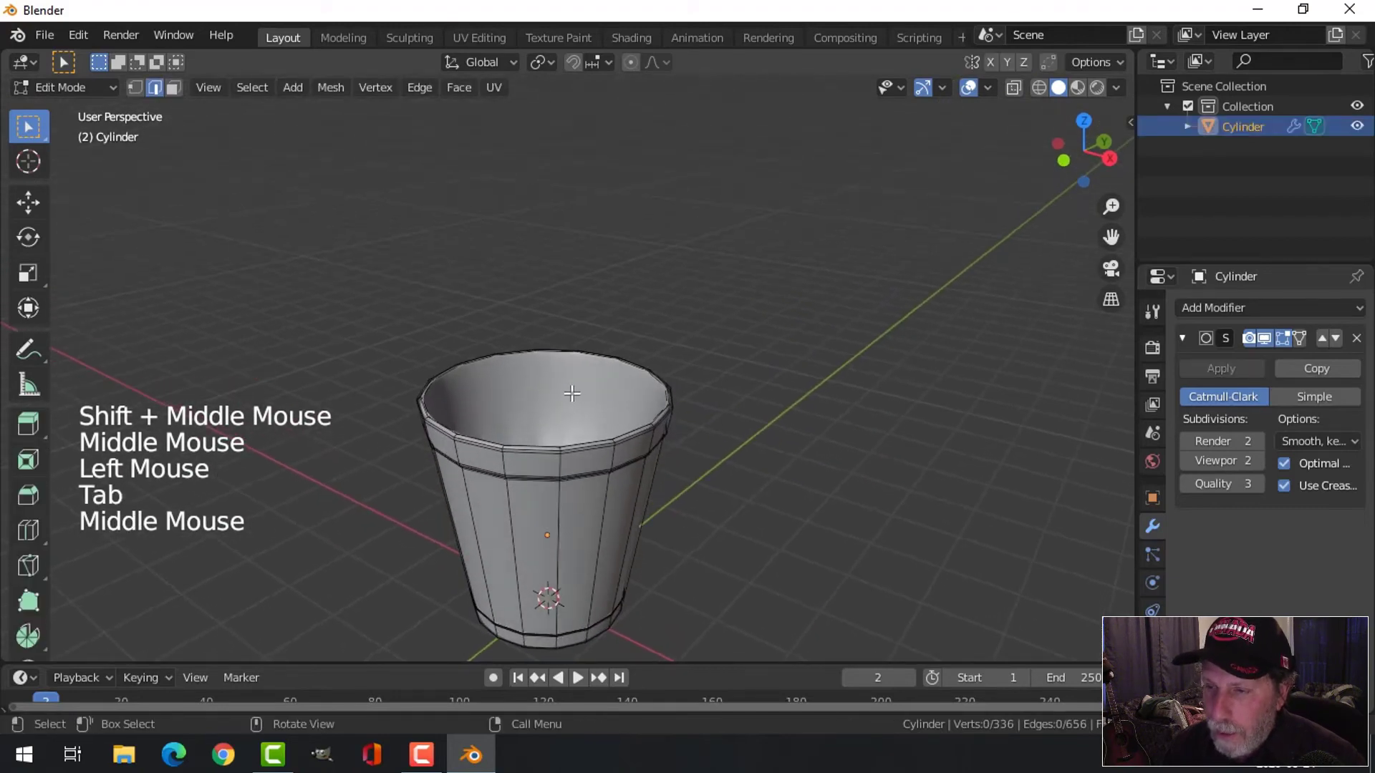
left_click(1262, 338)
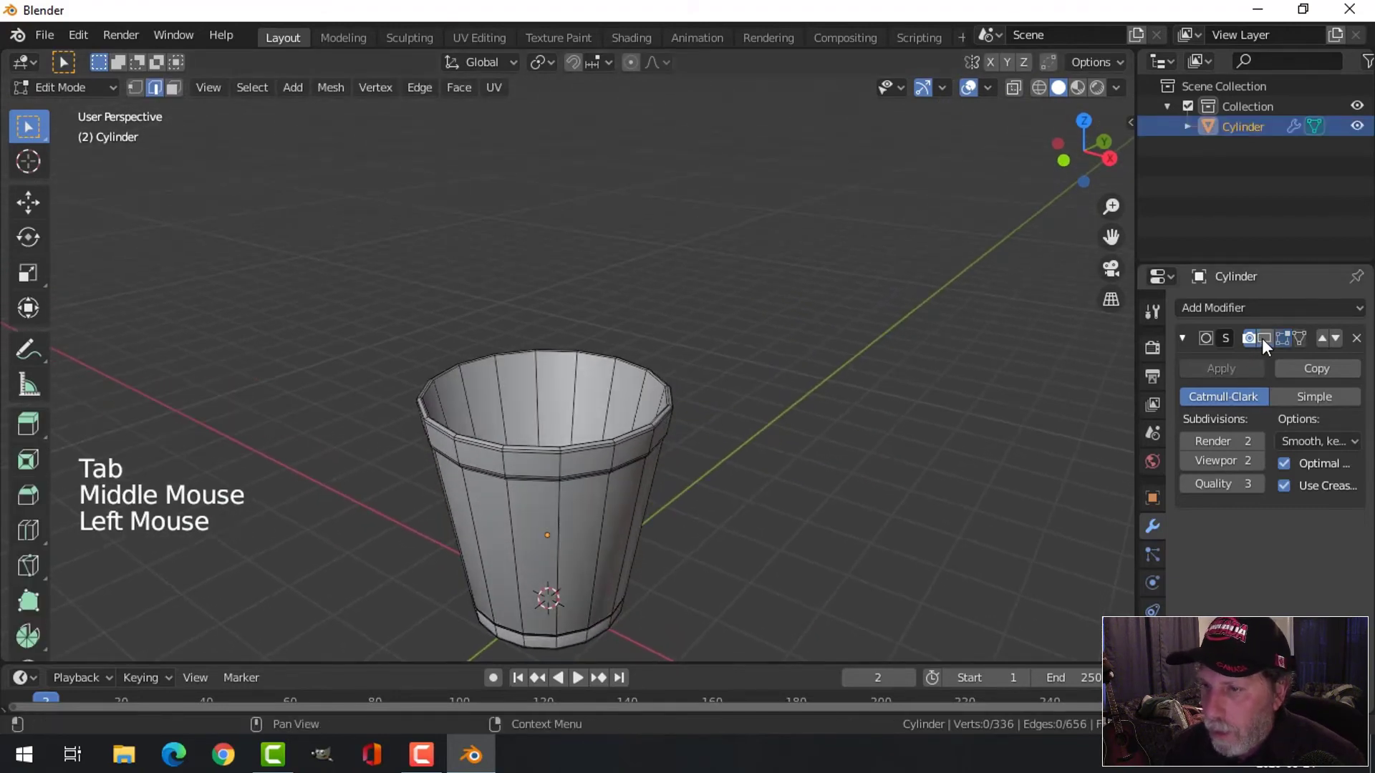
middle_click_drag(581, 422, 572, 406)
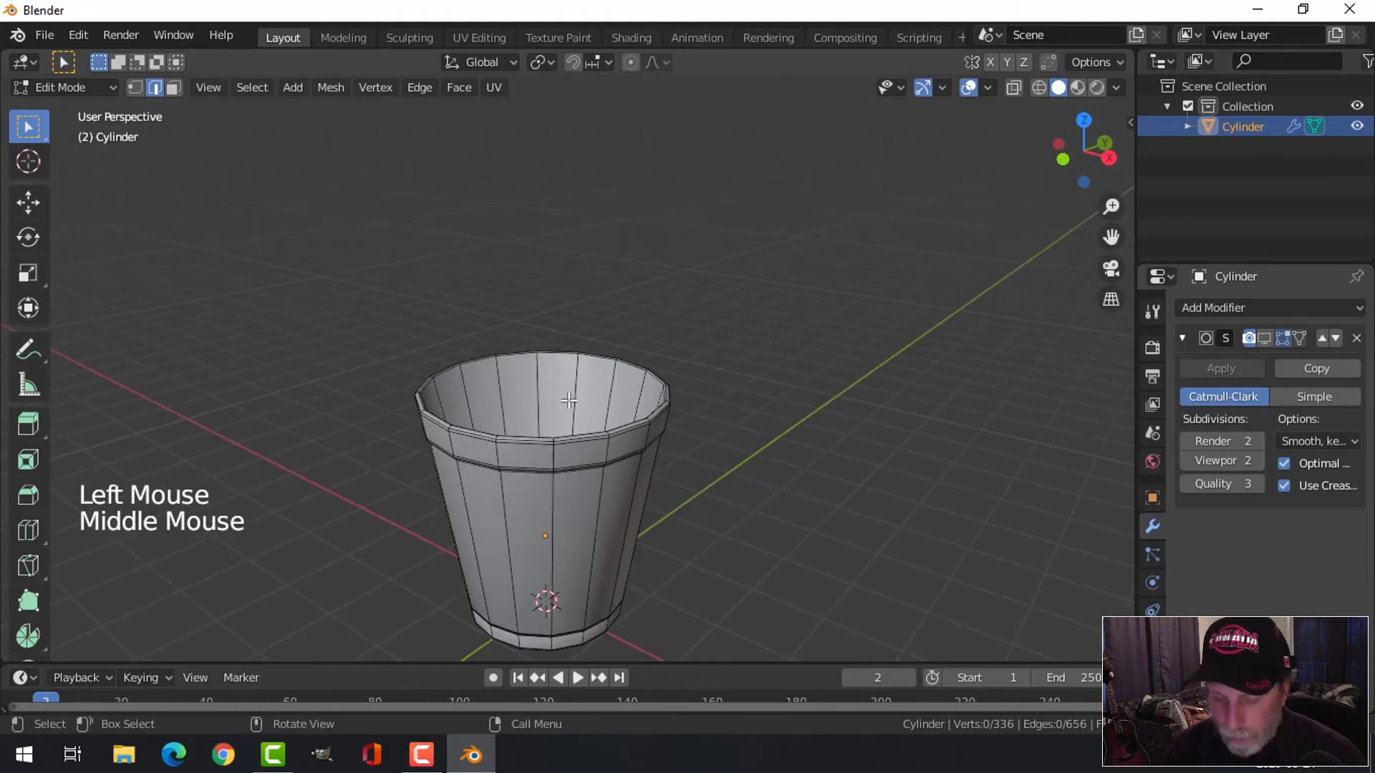
key("ctrl+r")
left_click(568, 401)
right_click(567, 398)
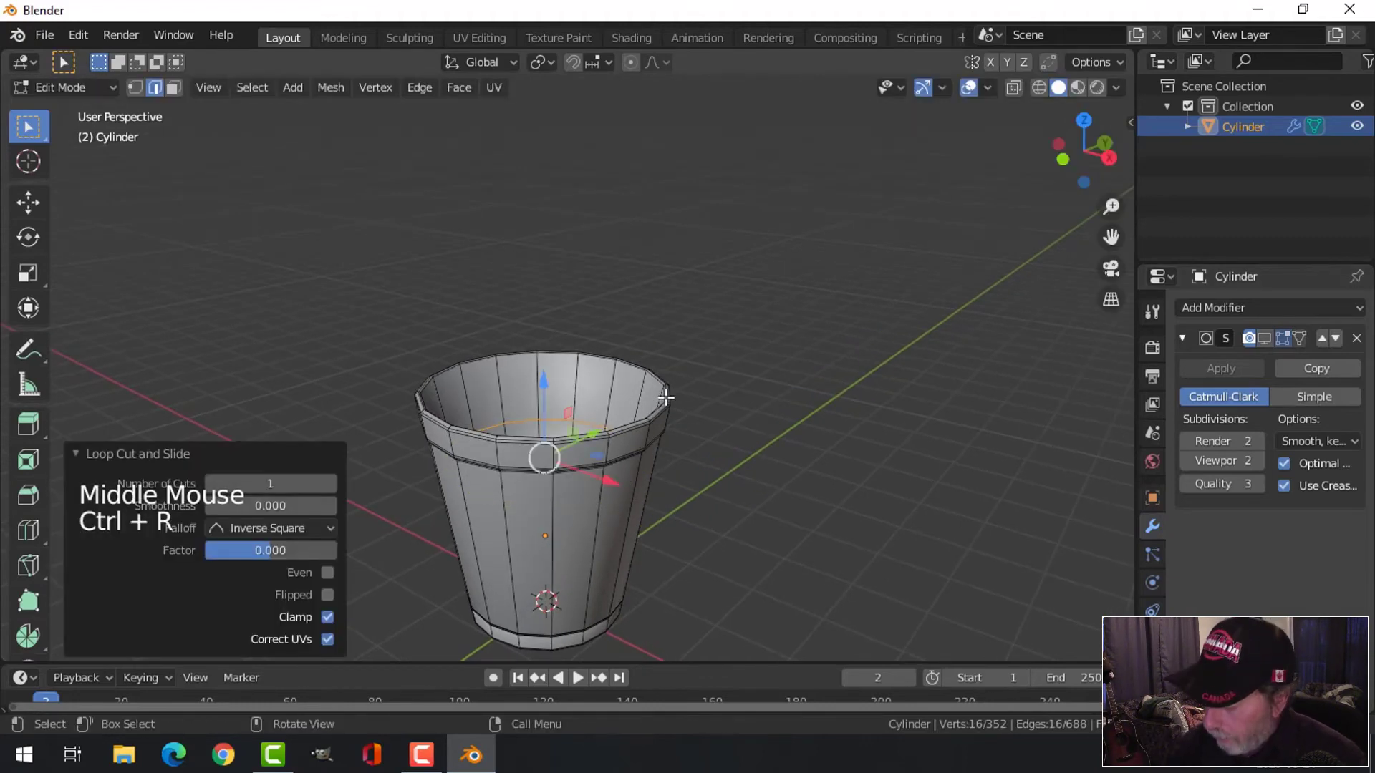
Move the new inner-wall loop up about 0.335 m in a front wireframe view, to just below the rim band
key("KP_1")
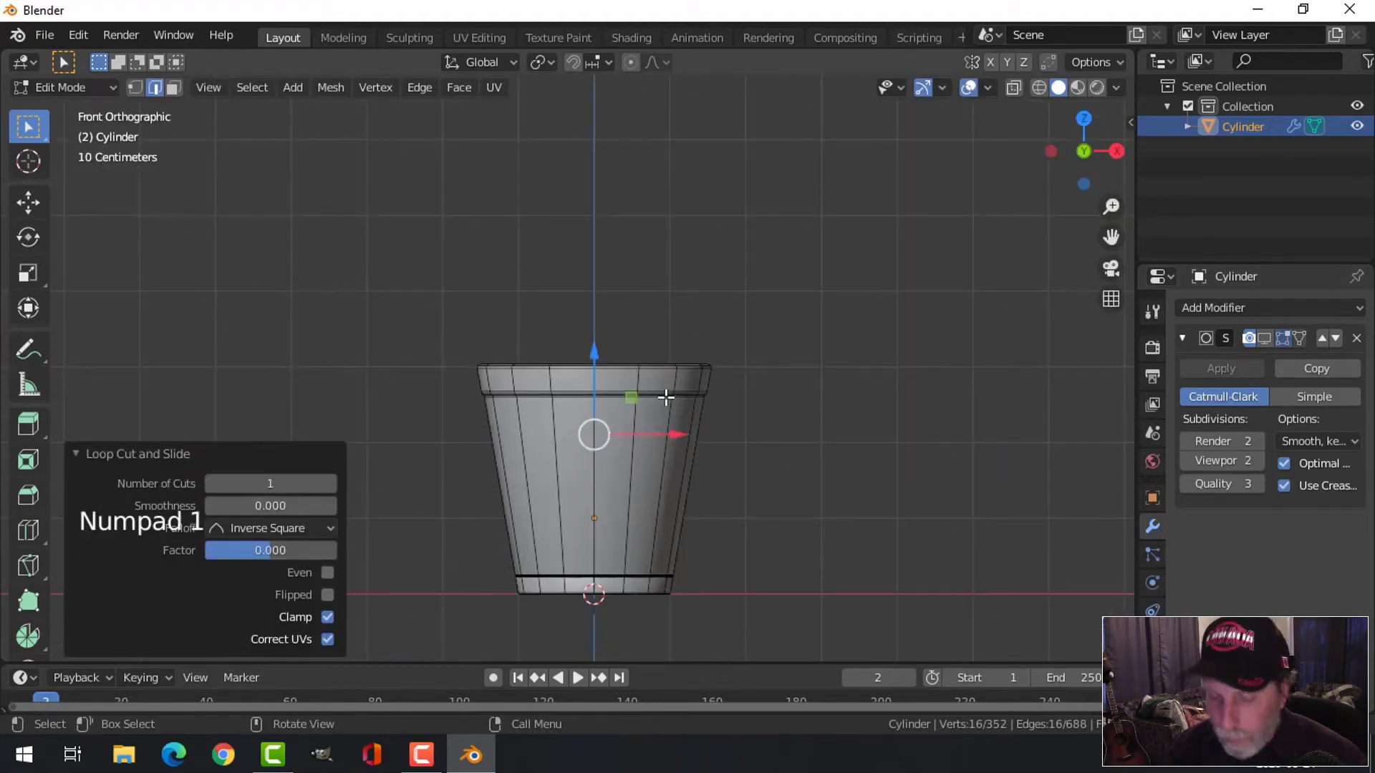
key("z")
scroll(695, 410, "up", 1)
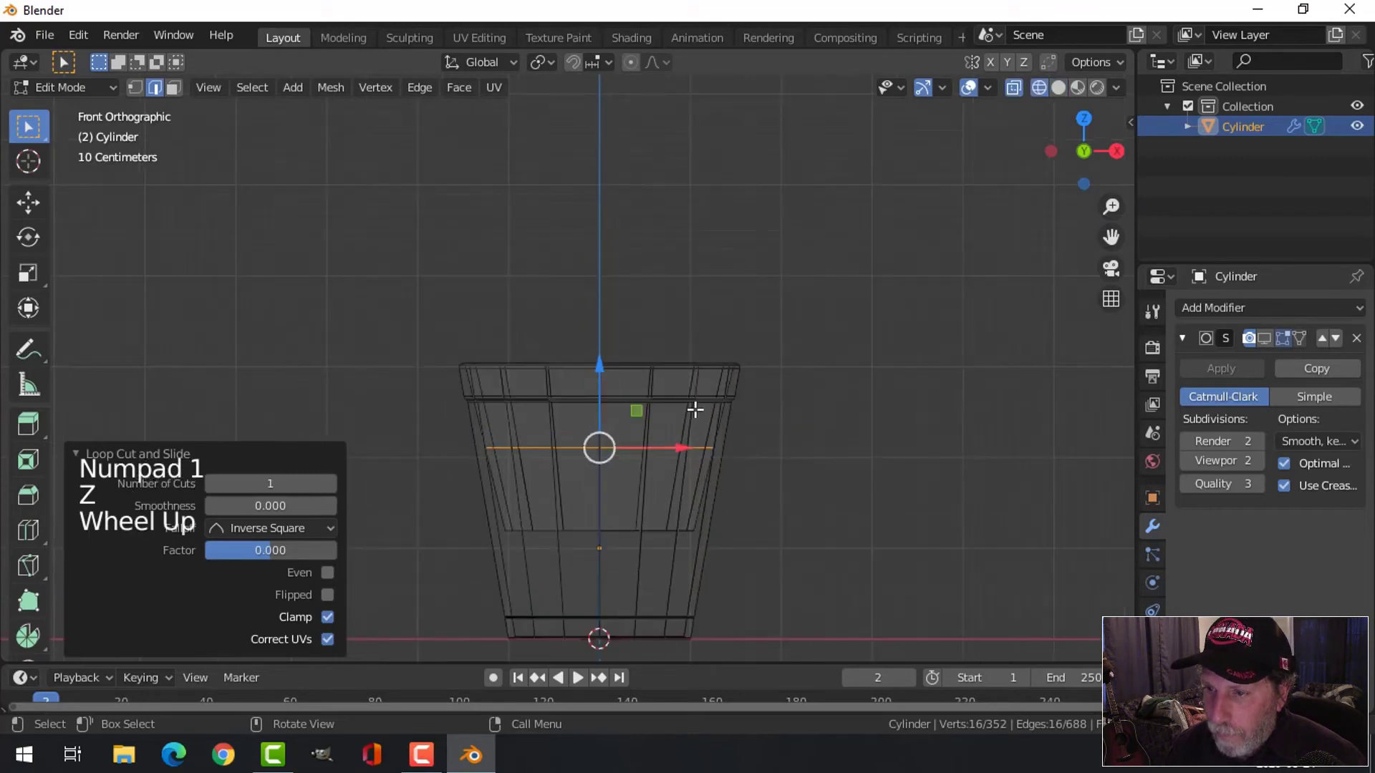
scroll(694, 410, "up", 3)
left_click_drag(627, 419, 627, 360)
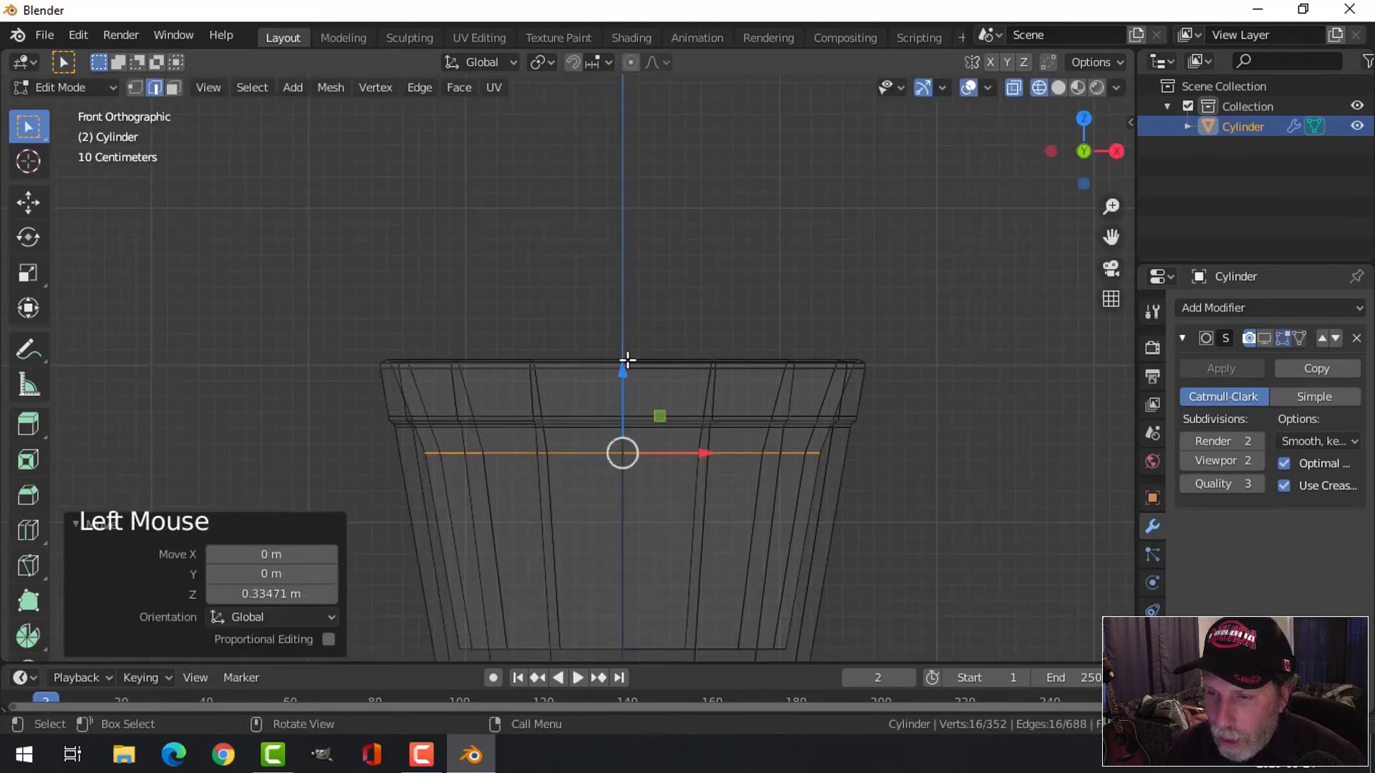
Undo the inner-wall loop's vertical move and edge-slide the loop up to the rim band's lower edge with factor 0.584
key("ctrl+z")
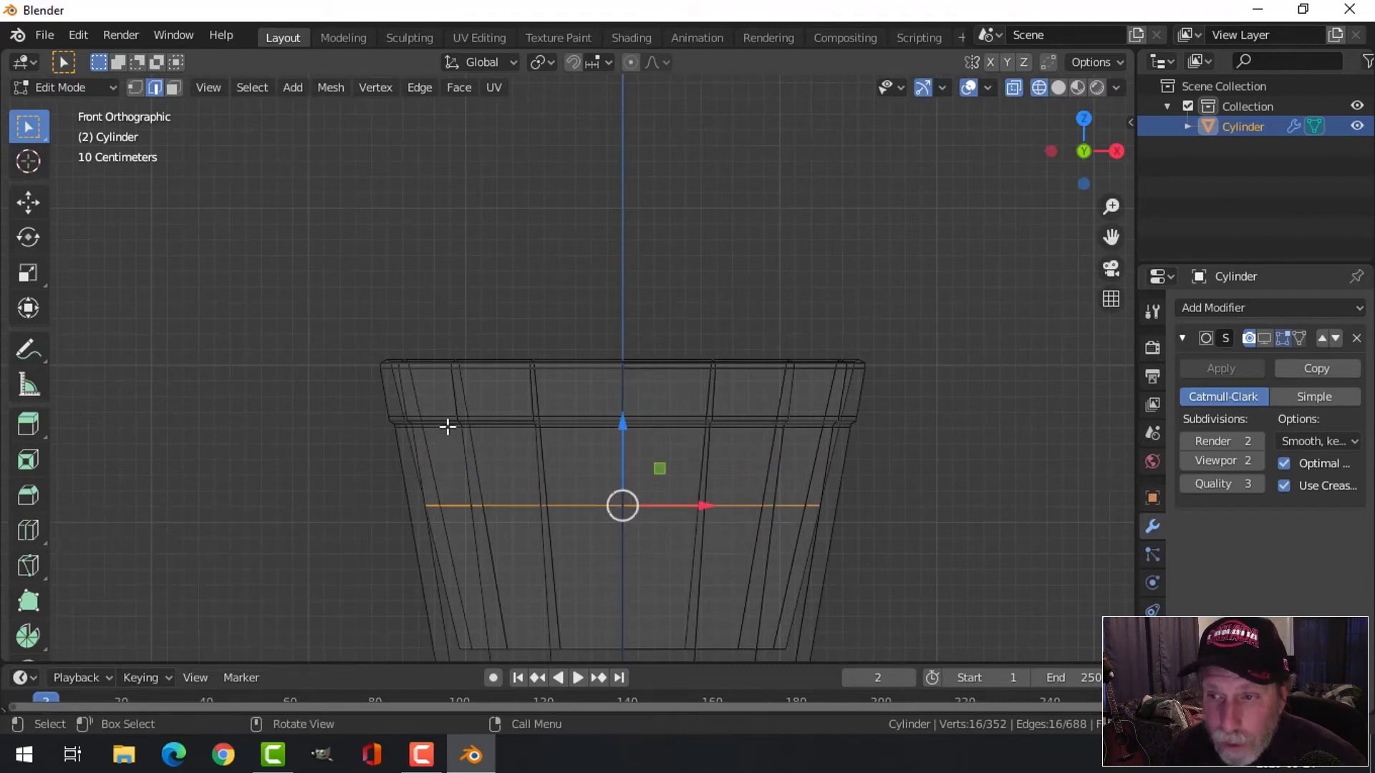
key("g")
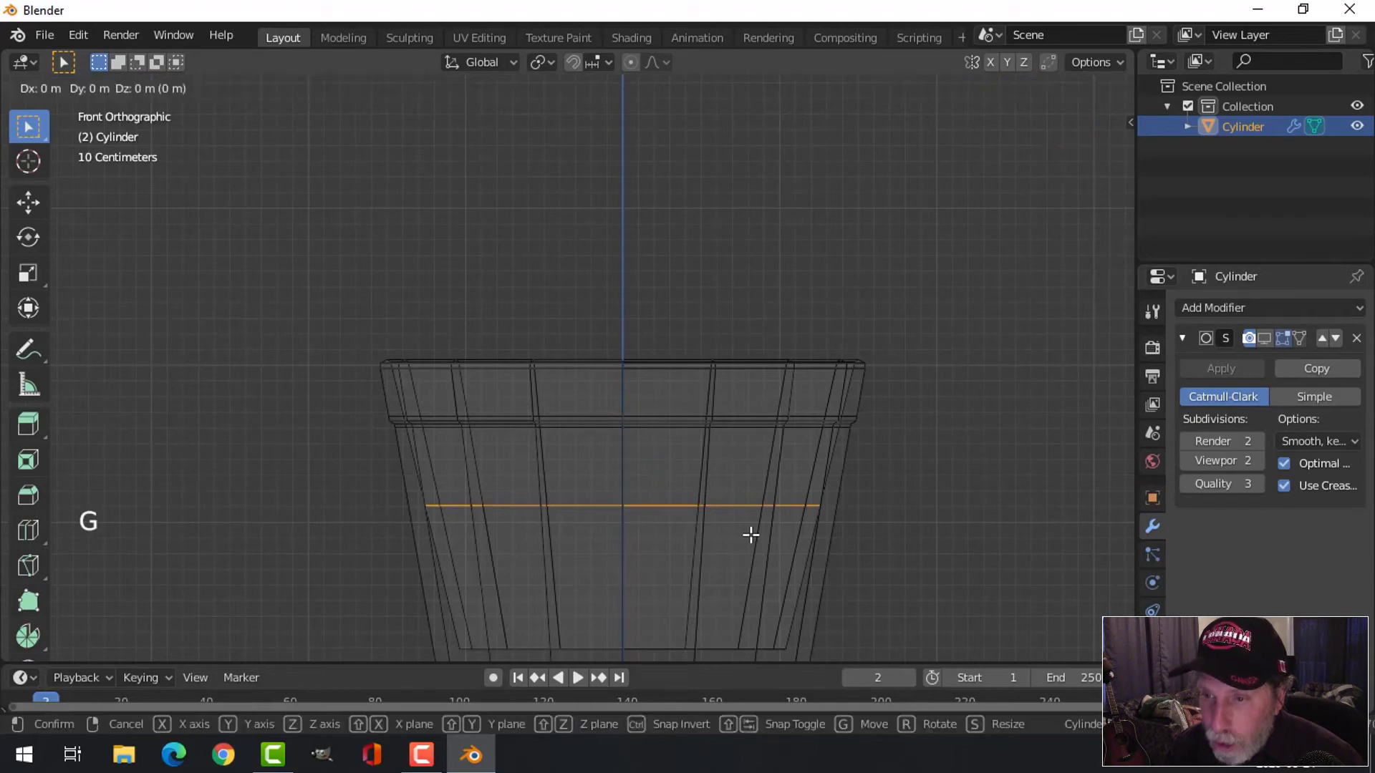
key("g")
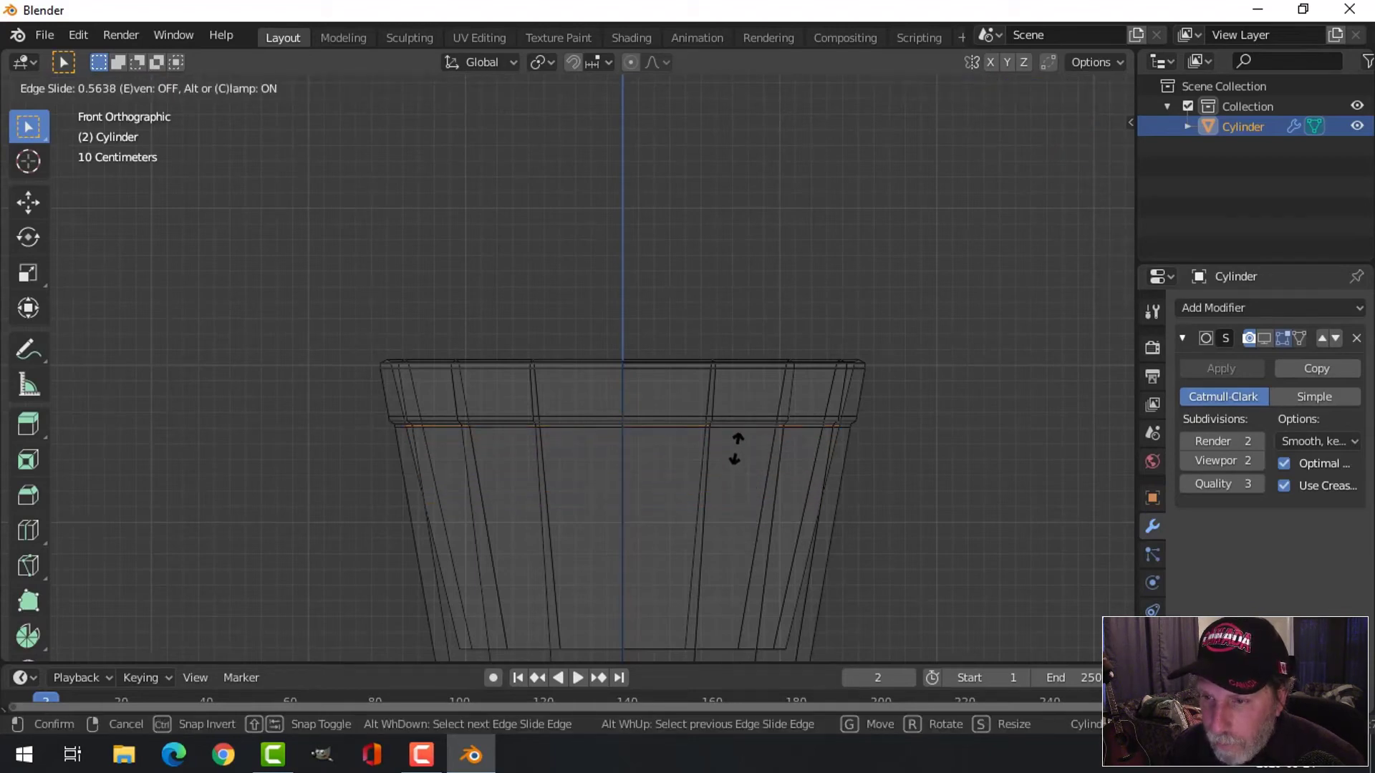
left_click(736, 446)
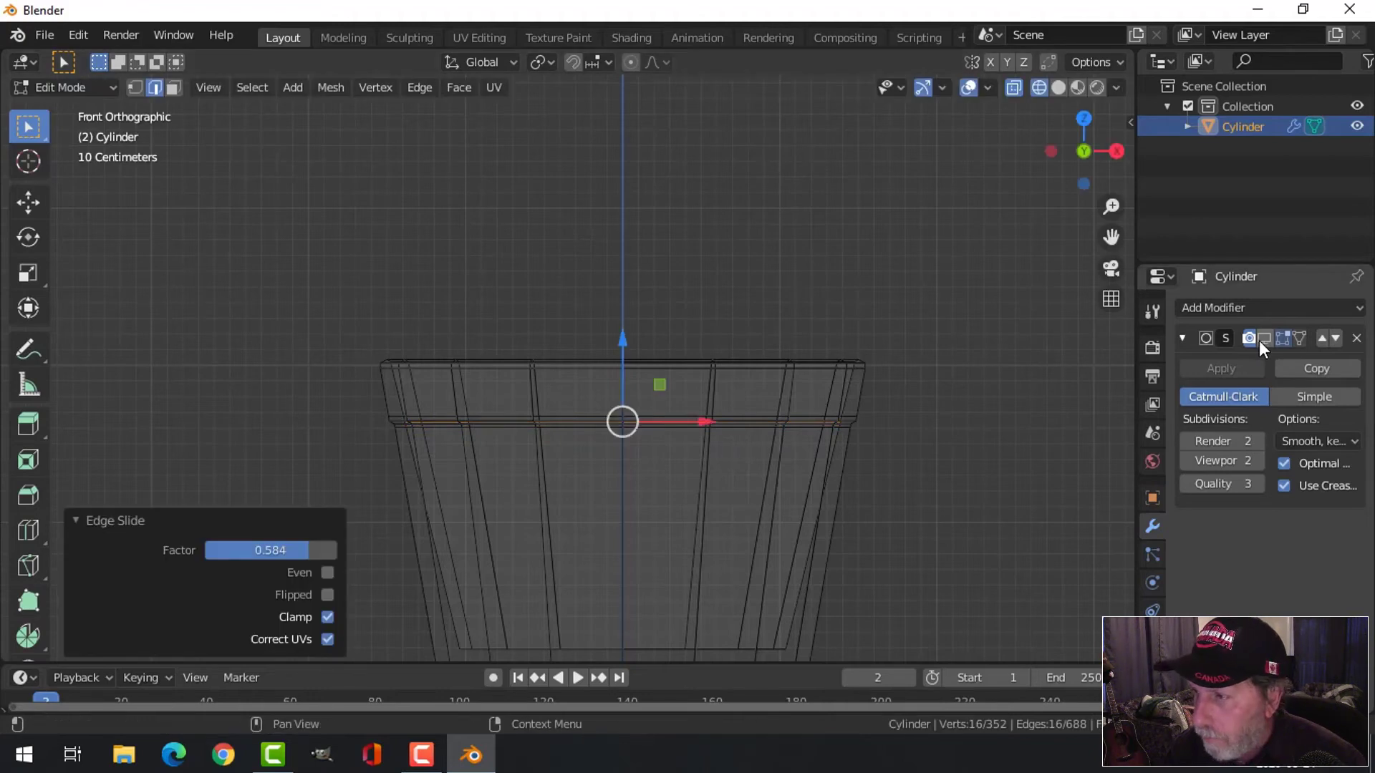
mouse_move(923, 501)
middle_mouse_down()
mouse_move(895, 525)
mouse_move(804, 509)
middle_mouse_up()
scroll(816, 524, "up", 2)
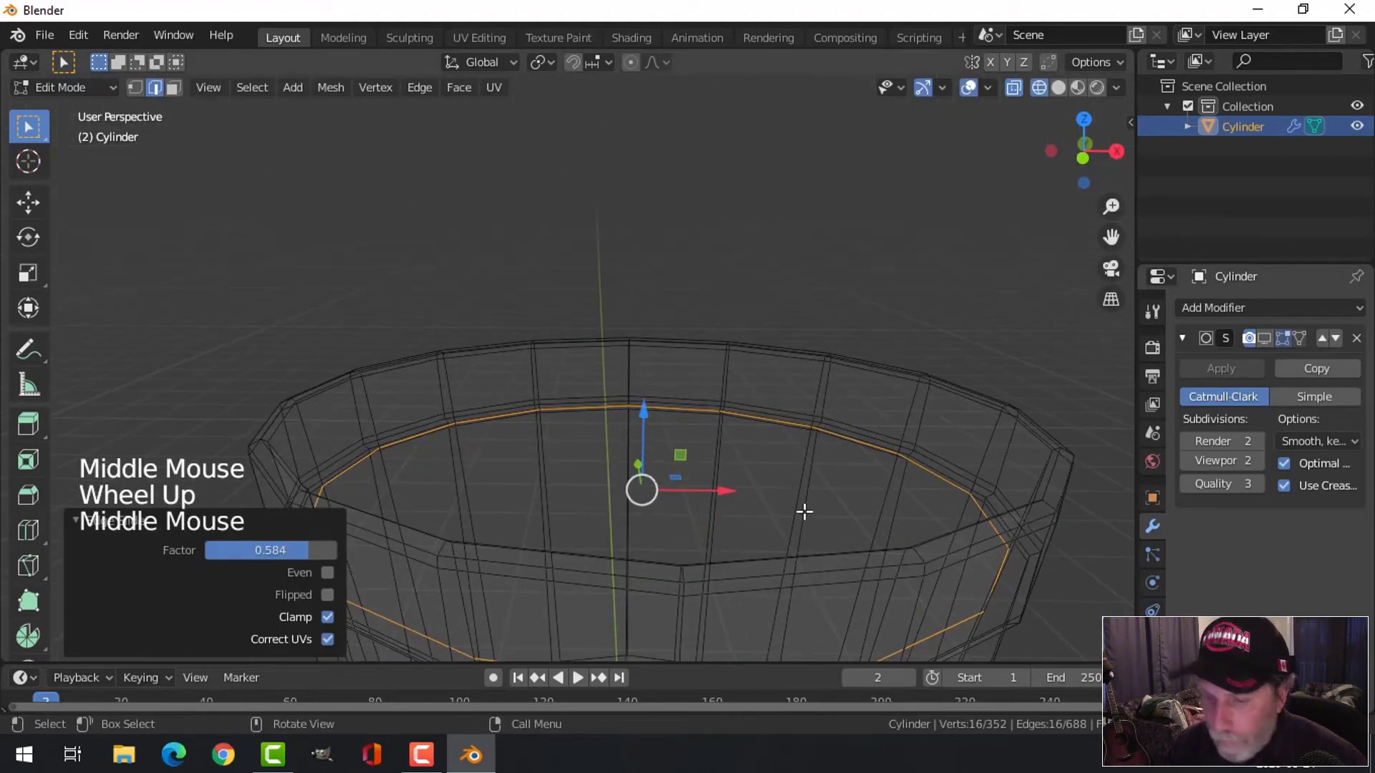
Bevel the inner-wall loop with two segments to a width of about 0.017 m in solid shading, and clear the selection
key("z")
left_click(920, 509)
scroll(920, 509, "up", 2)
mouse_move(920, 510)
middle_mouse_down()
mouse_move(808, 497)
mouse_move(823, 503)
middle_mouse_up()
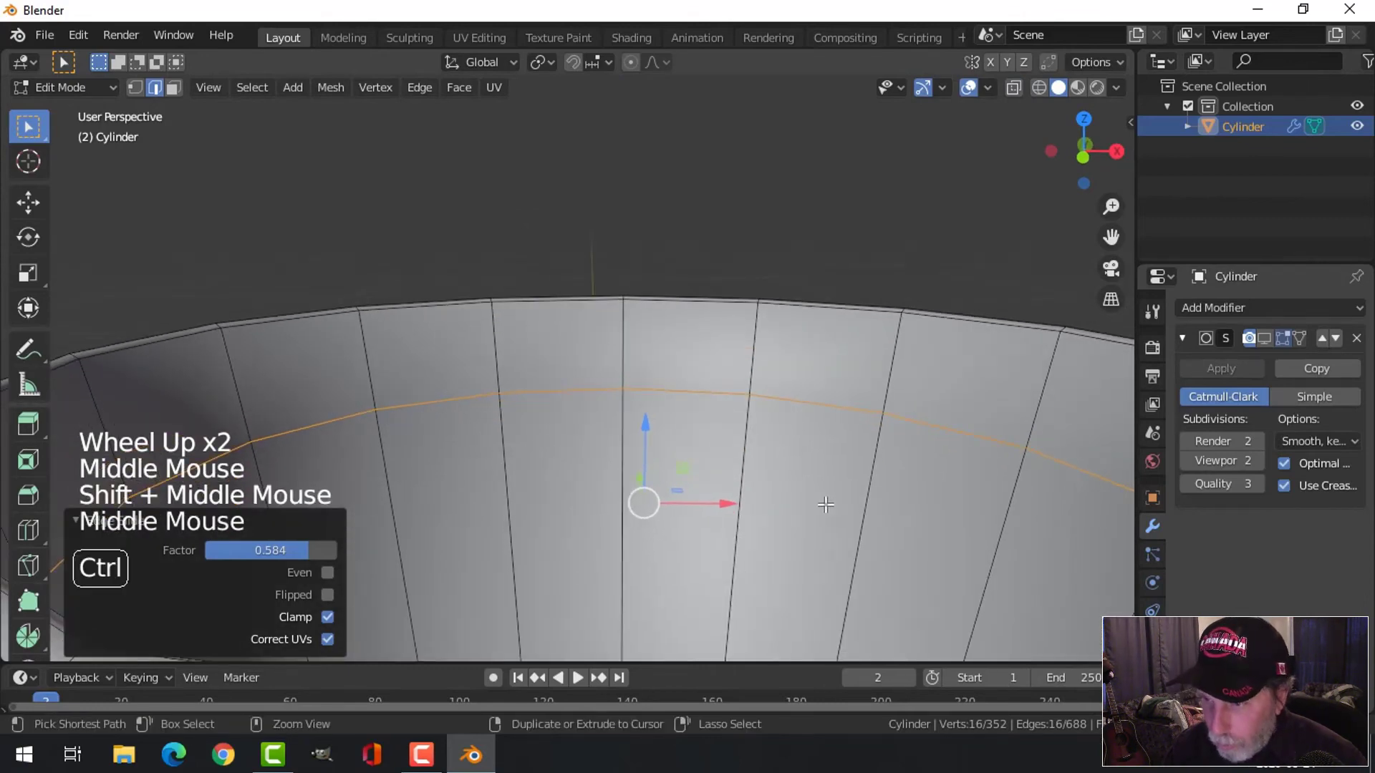
key("ctrl+b")
key("shift")
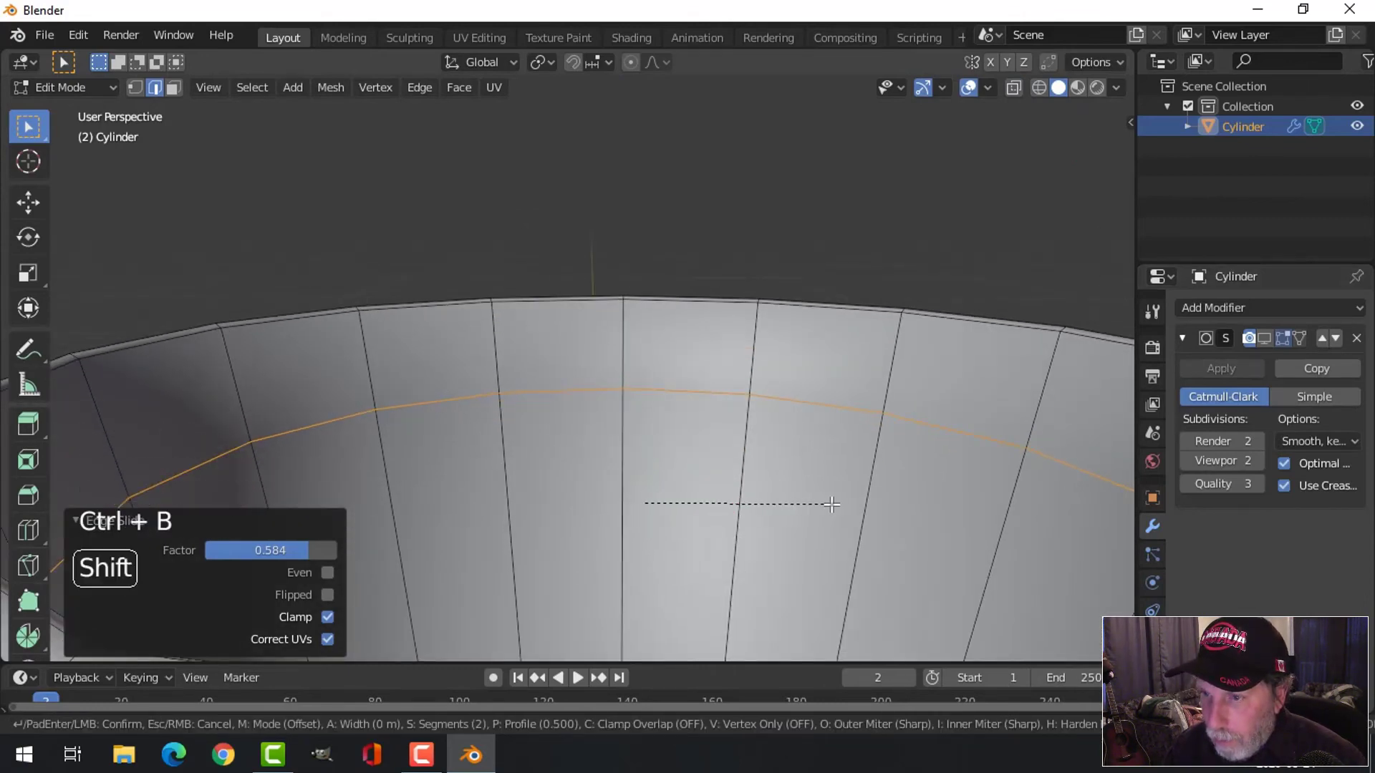
mouse_move(892, 495)
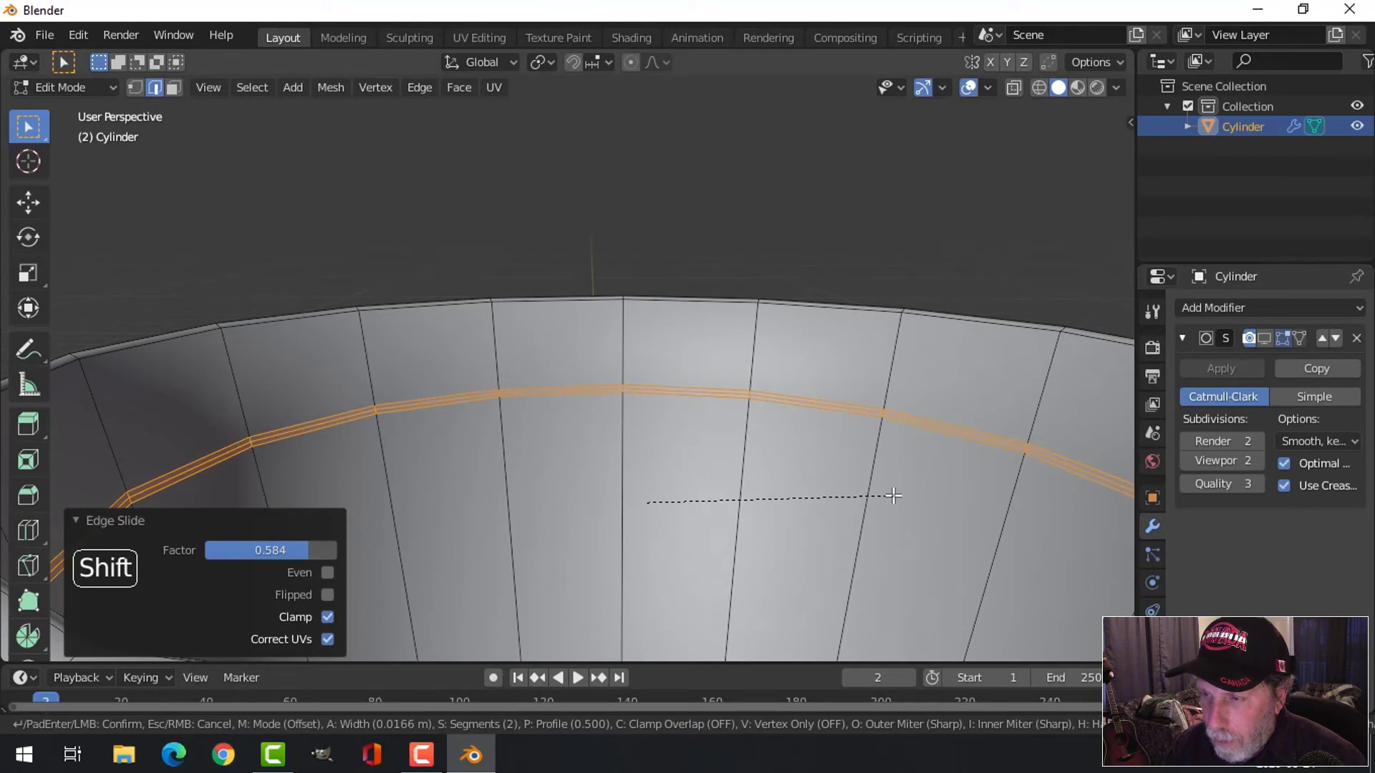
left_click(892, 496)
key("alt+a")
Select the middle loop of the inner bevel and scale it outward to 1.017 to form a groove
scroll(713, 405, "up", 4)
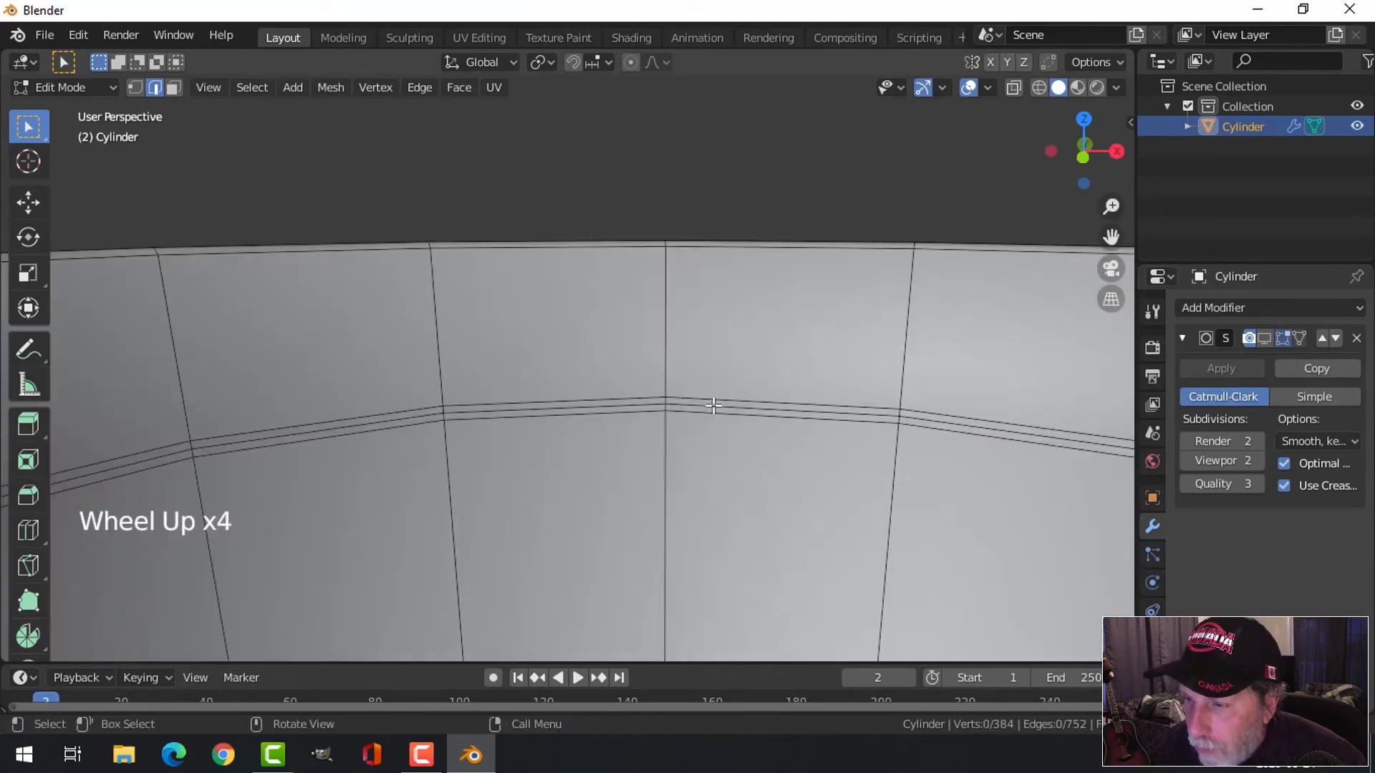
left_click(713, 405, "alt+shift")
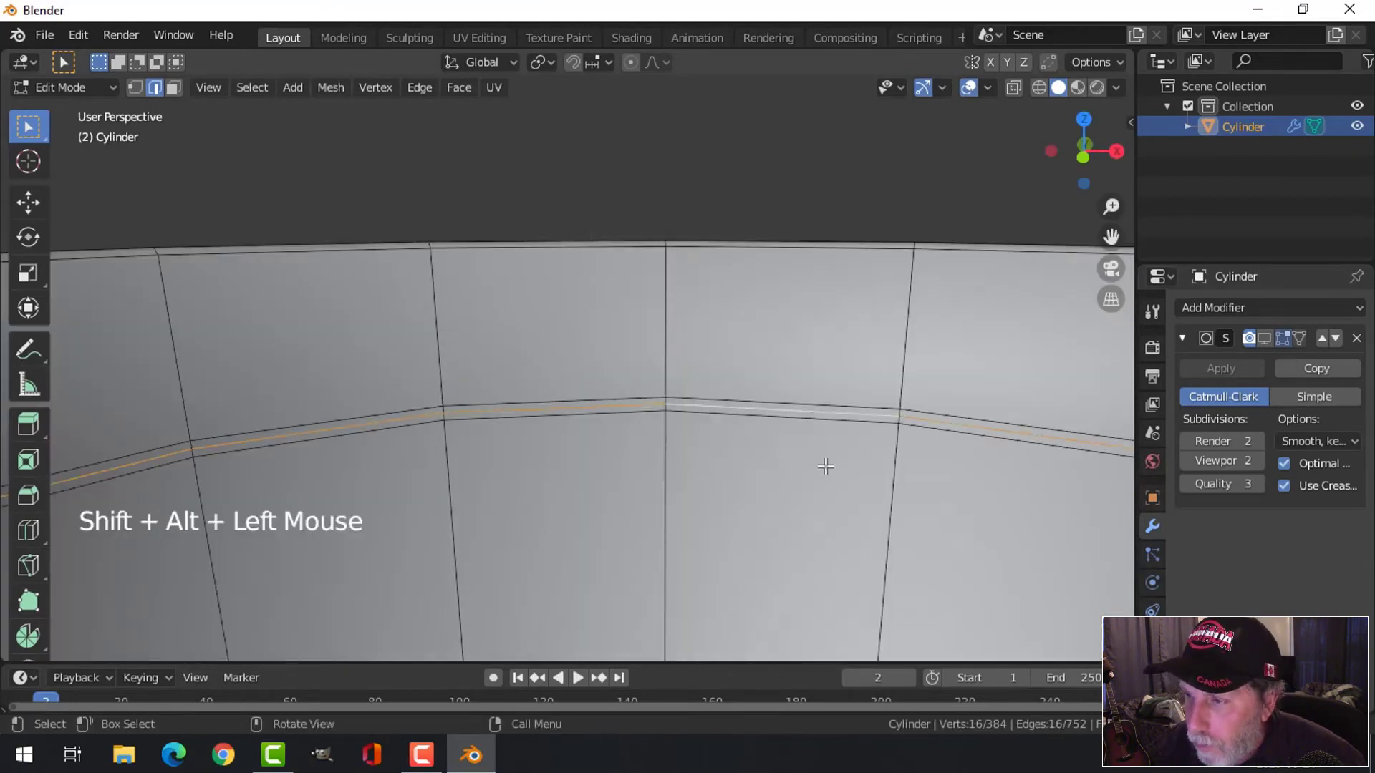
scroll(823, 465, "down", 2)
middle_click_drag(824, 466, 794, 473)
key("s")
key("shift")
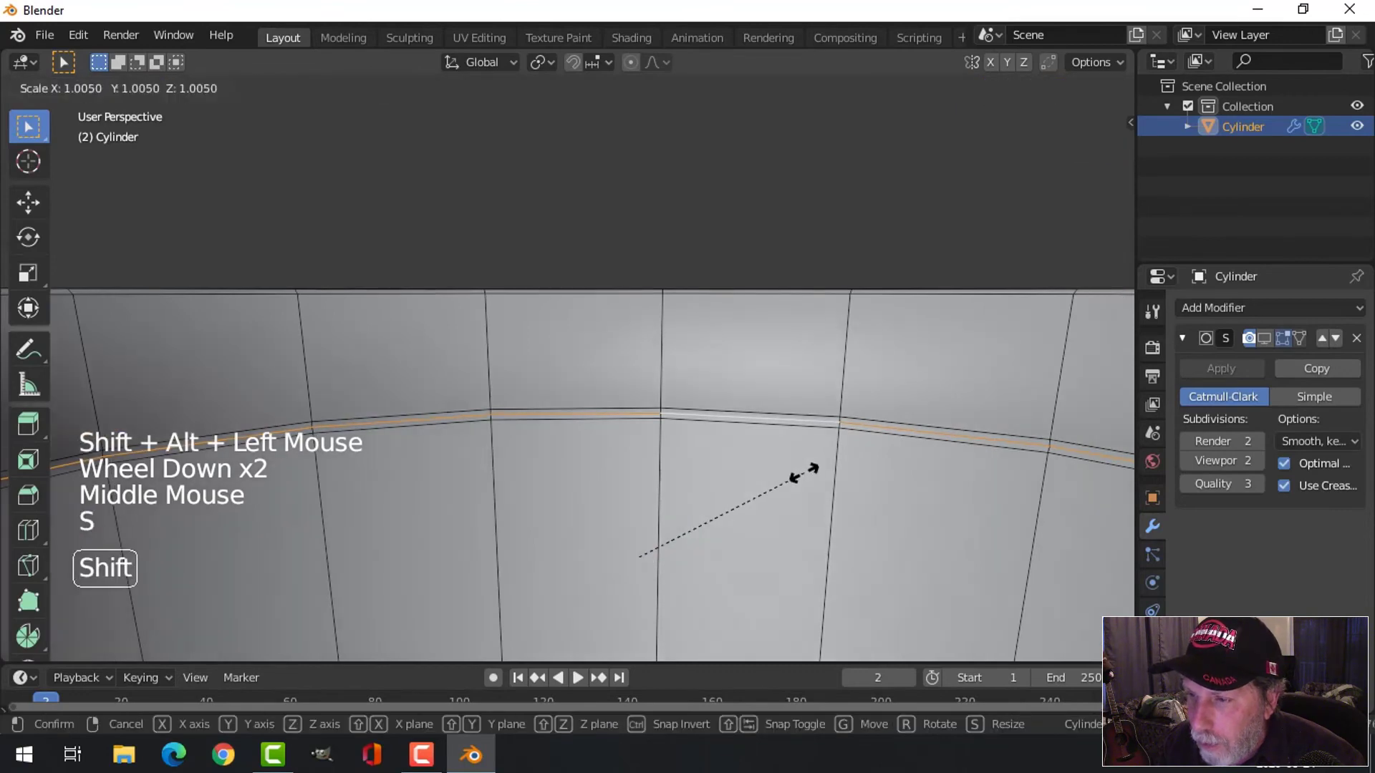
left_click(823, 467)
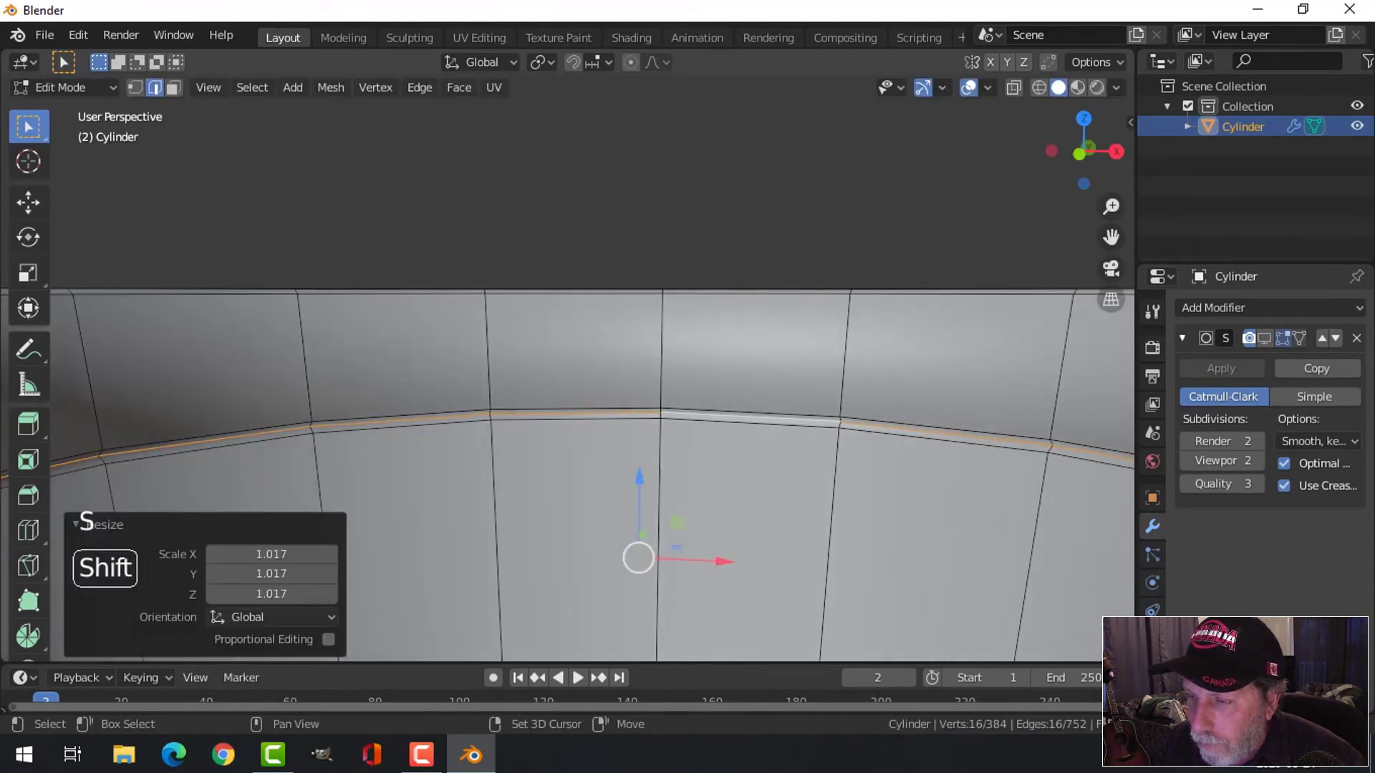
scroll(823, 479, "down", 2)
middle_click_drag(822, 479, 780, 504)
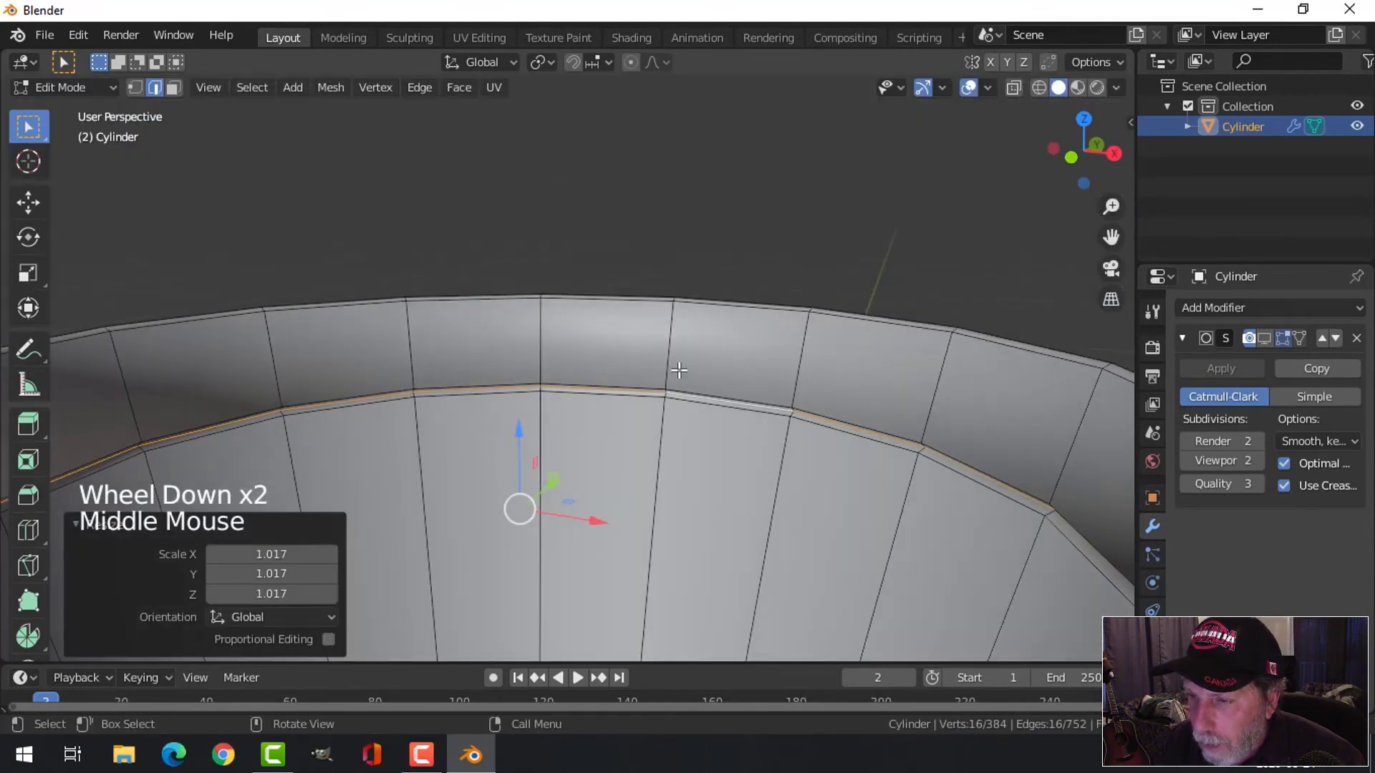
Turn on the subdivision modifier's viewport display and cut an edge loop just above the inner groove with slide factor -0.955
key("ctrl")
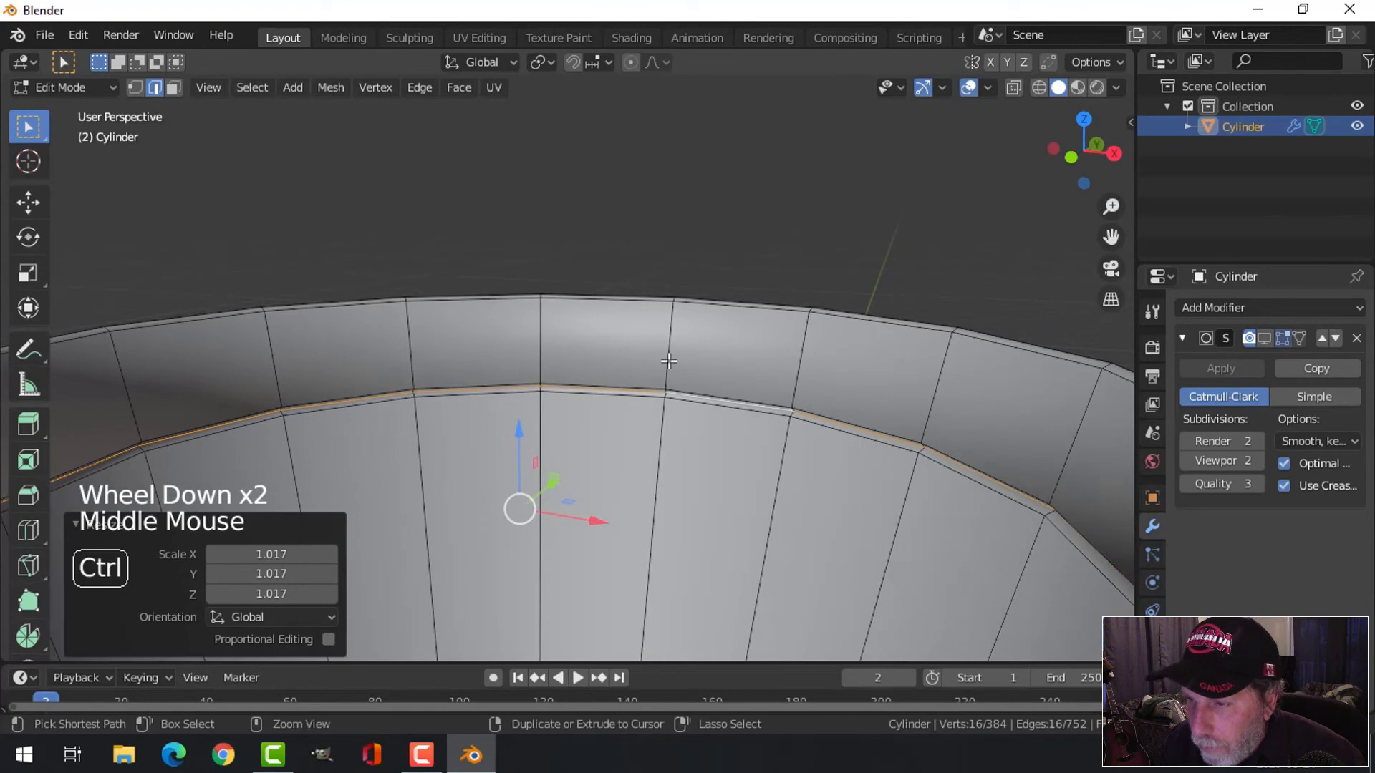
left_click(1265, 337)
scroll(811, 416, "up", 2)
middle_click_drag(820, 444, 811, 415)
scroll(811, 415, "down", 2)
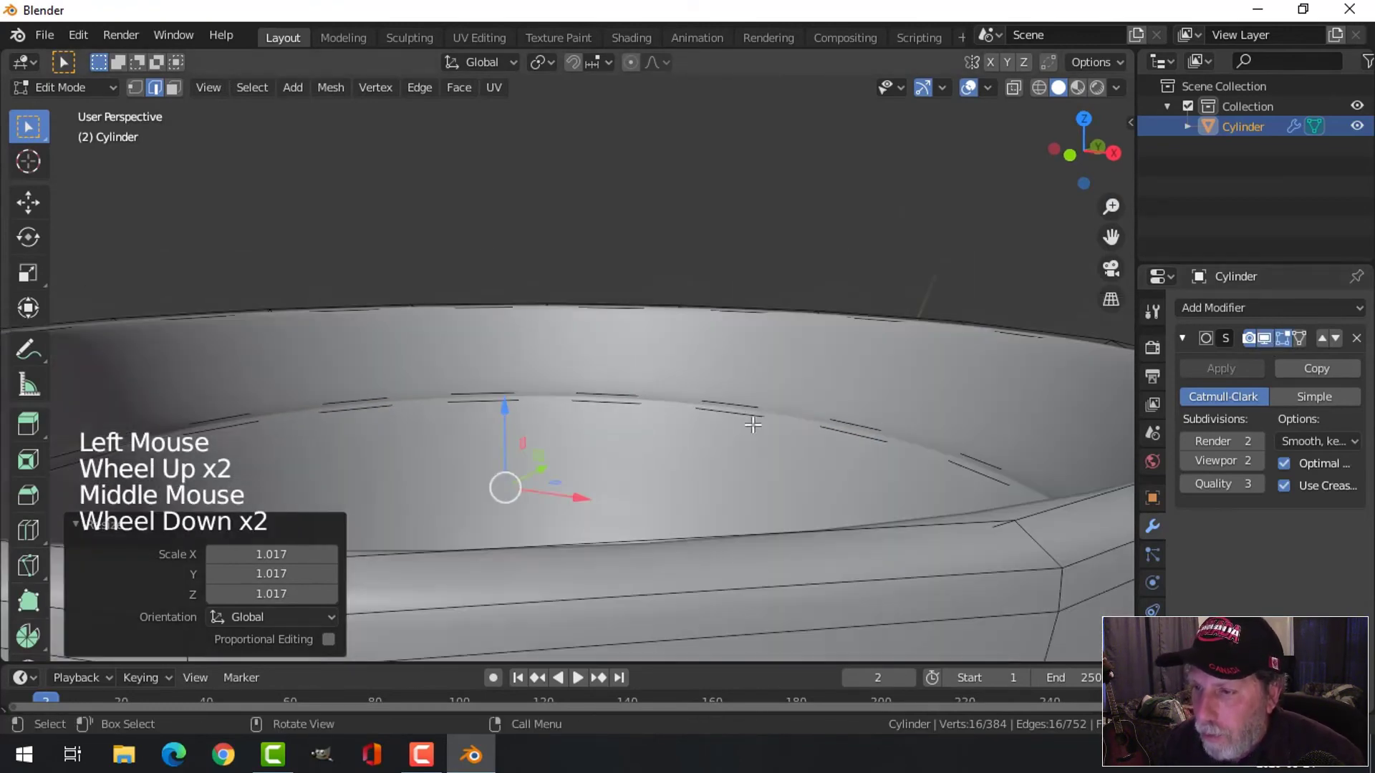
key("Tab")
key("Tab")
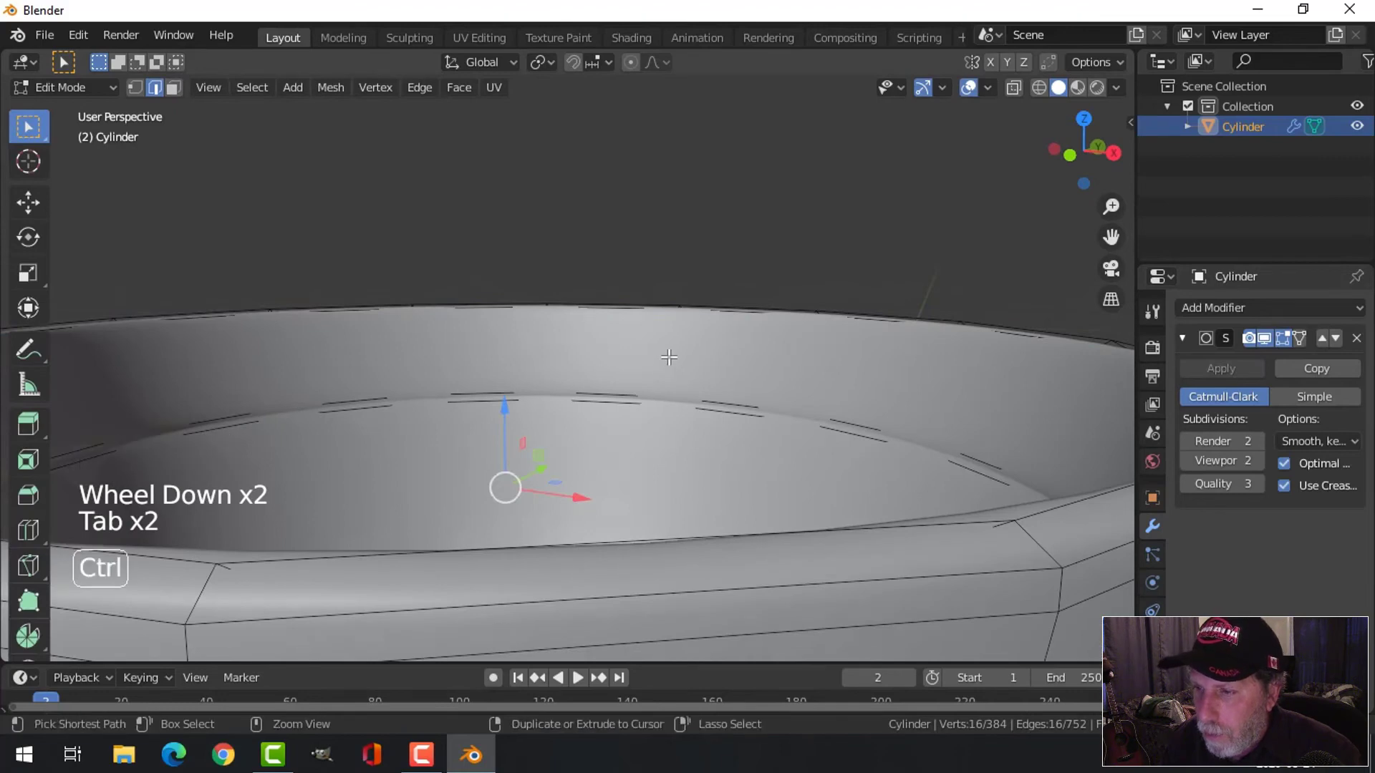
key("ctrl+r")
left_click(666, 369)
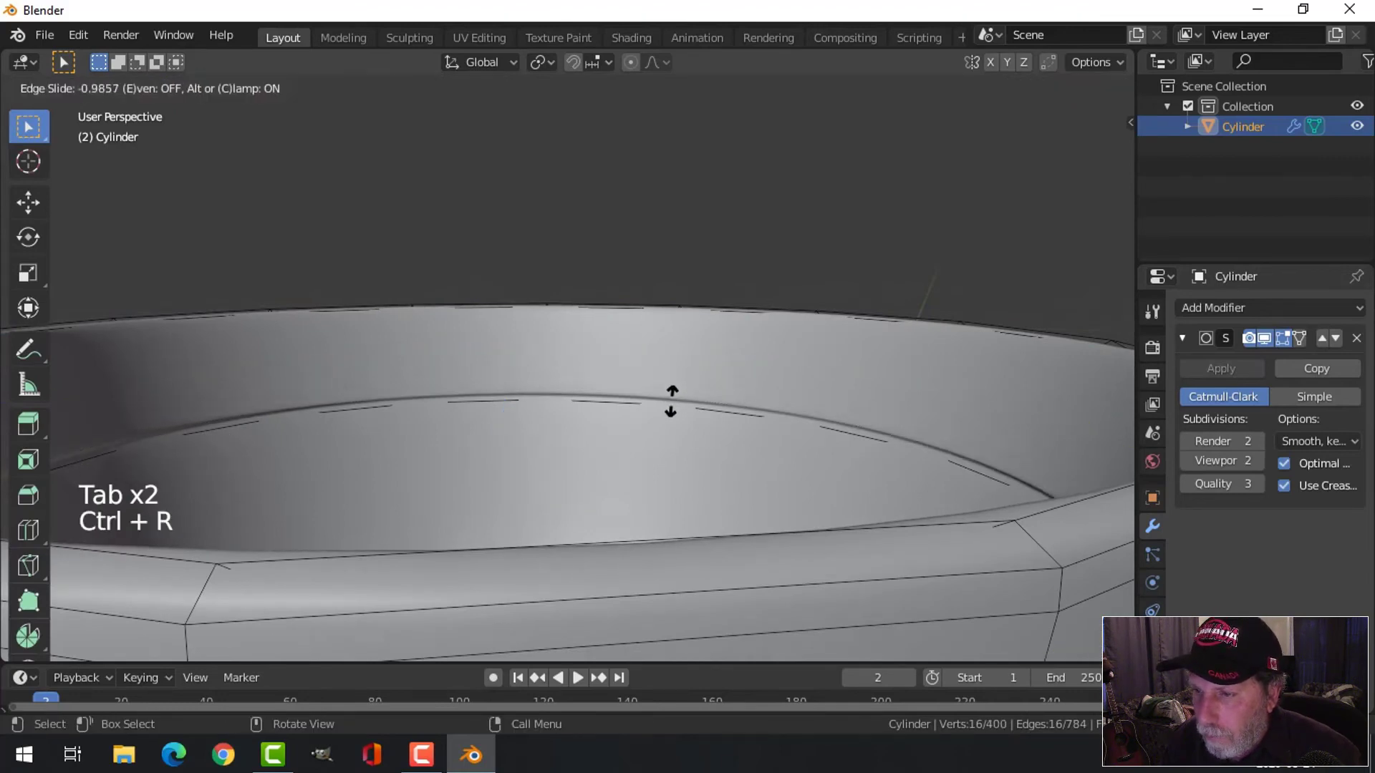
left_click(674, 401)
Cut a second edge loop just below the inner groove, slid up close to it, and return to Object Mode with nothing selected
key("ctrl+r")
left_click(668, 438)
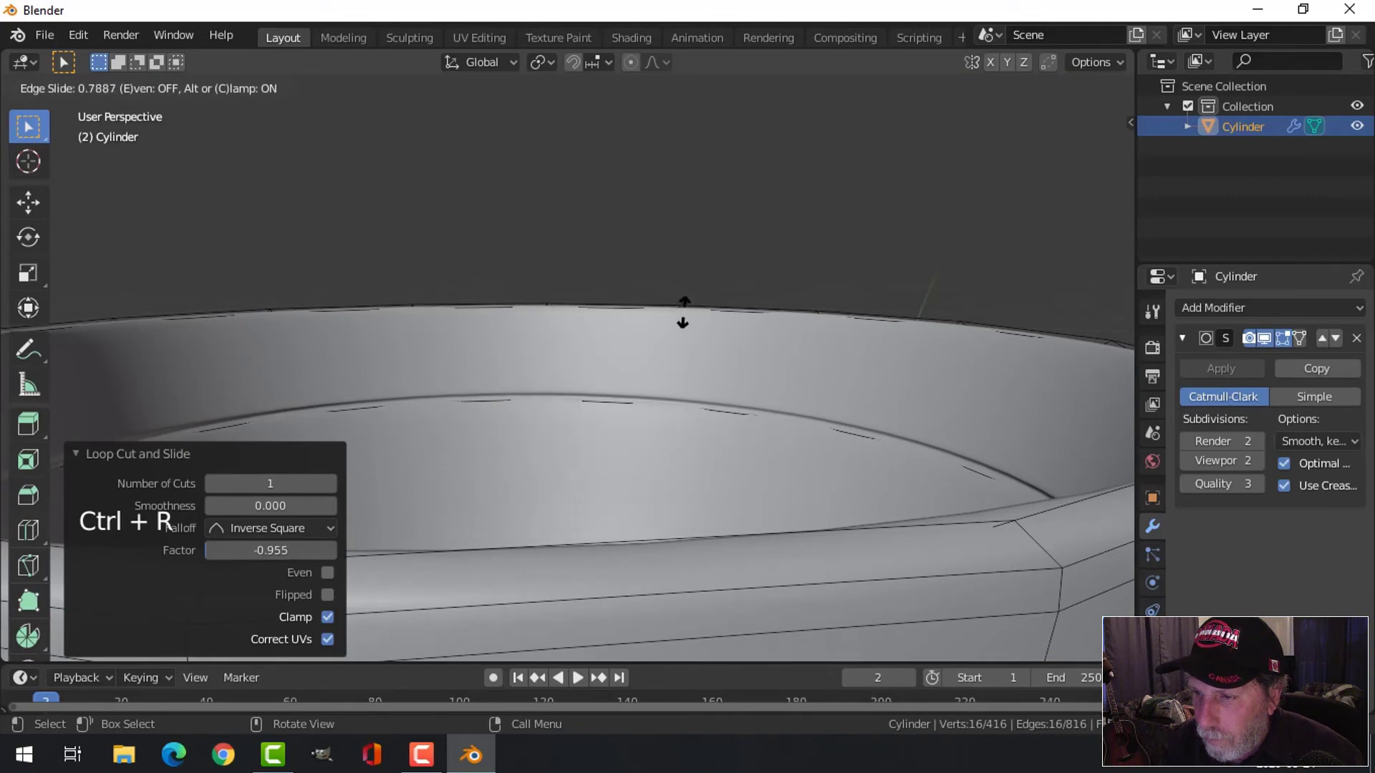
left_click(677, 269)
scroll(677, 272, "down", 3)
key("alt+a")
key("Tab")
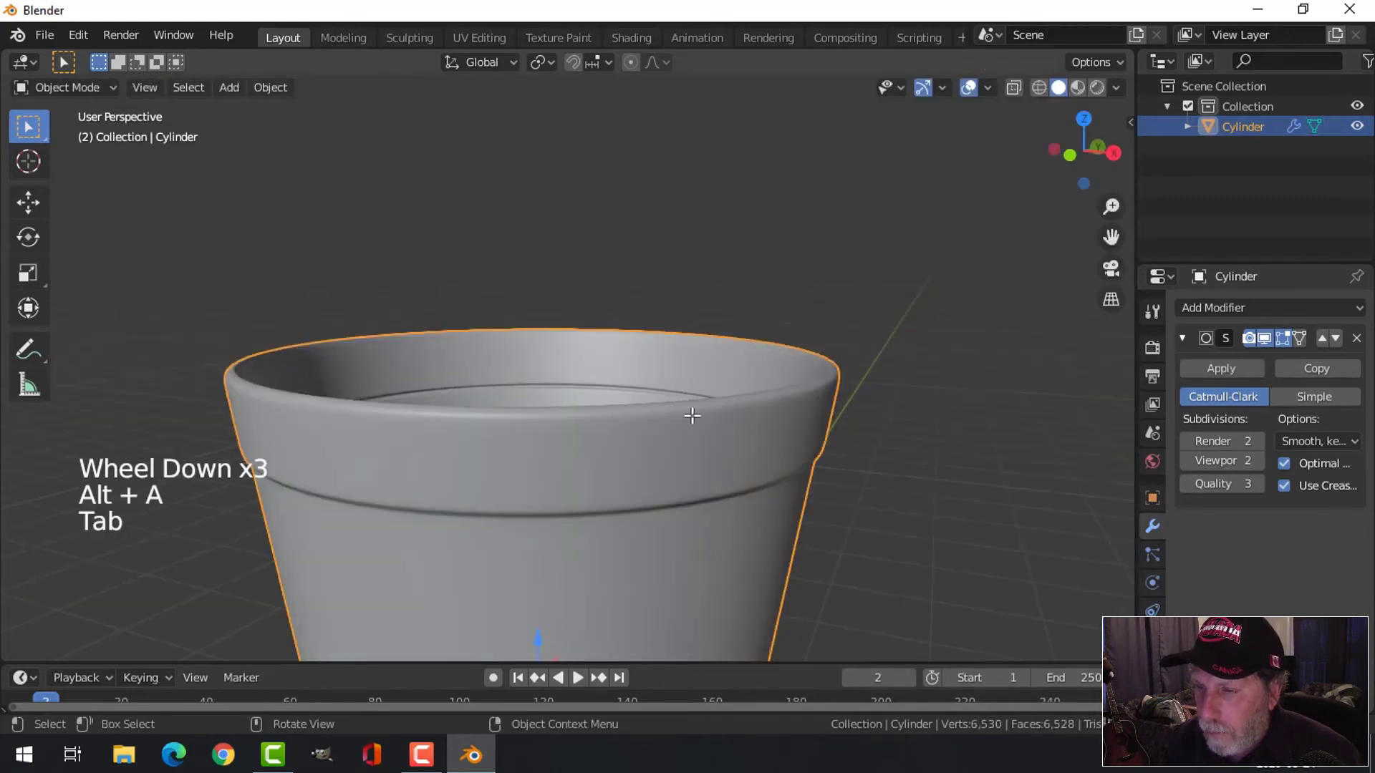
key("alt+a")
scroll(682, 419, "down", 3)
middle_click_drag(682, 419, 600, 452)
Turn off the subdivision modifier's viewport display and edge-slide the support loop below the inner groove down with factor -0.067
key("Tab")
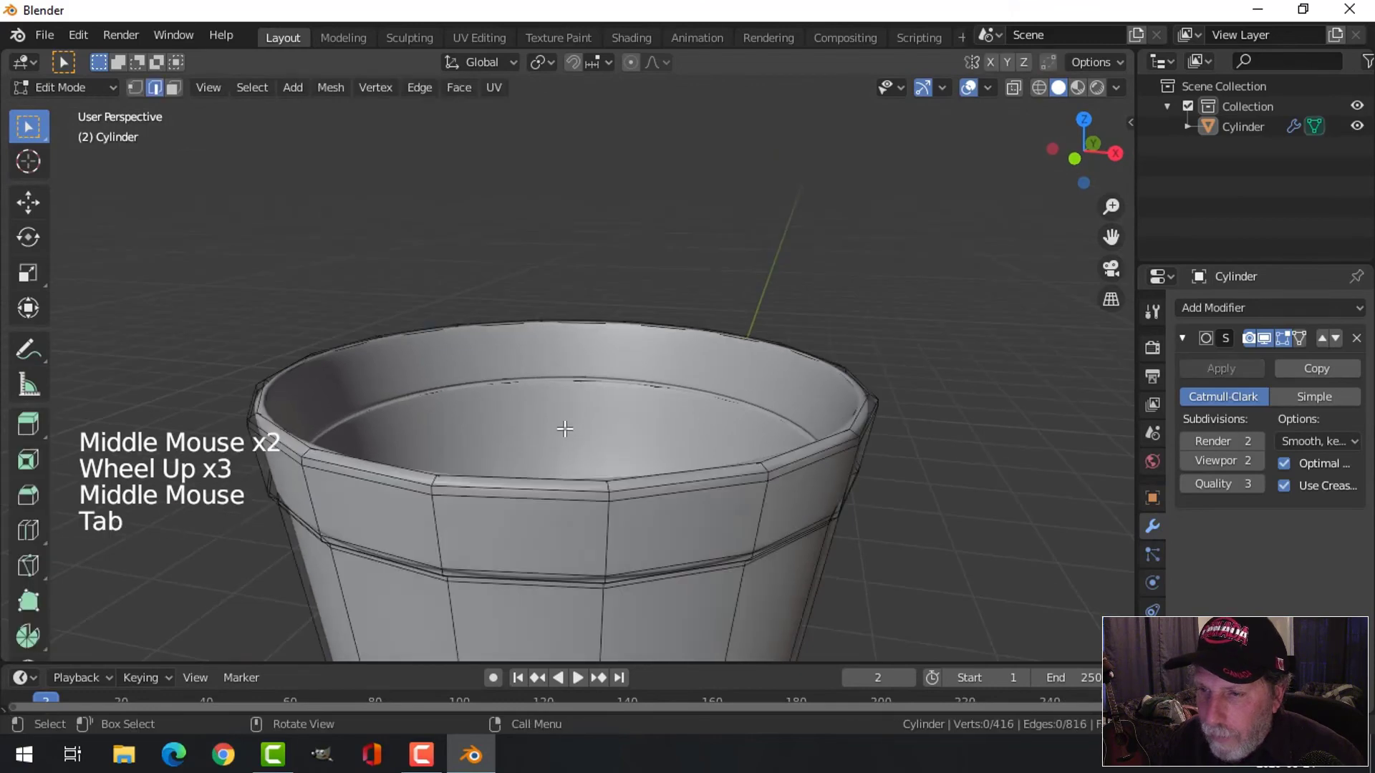
middle_click_drag(598, 430, 730, 406)
left_click(744, 406)
scroll(632, 427, "up", 3)
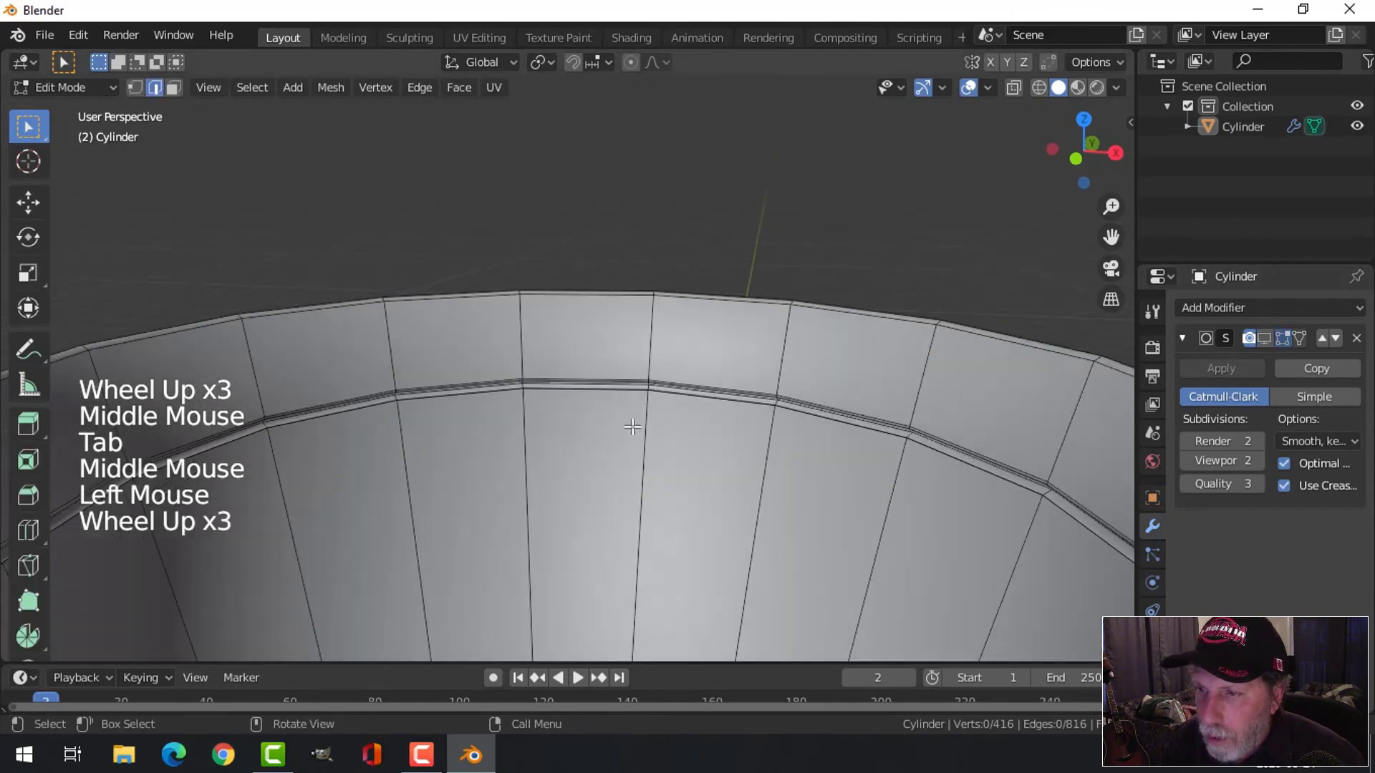
left_click(617, 394, "alt+shift")
scroll(618, 398, "down", 1)
middle_click_drag(620, 401, 655, 430)
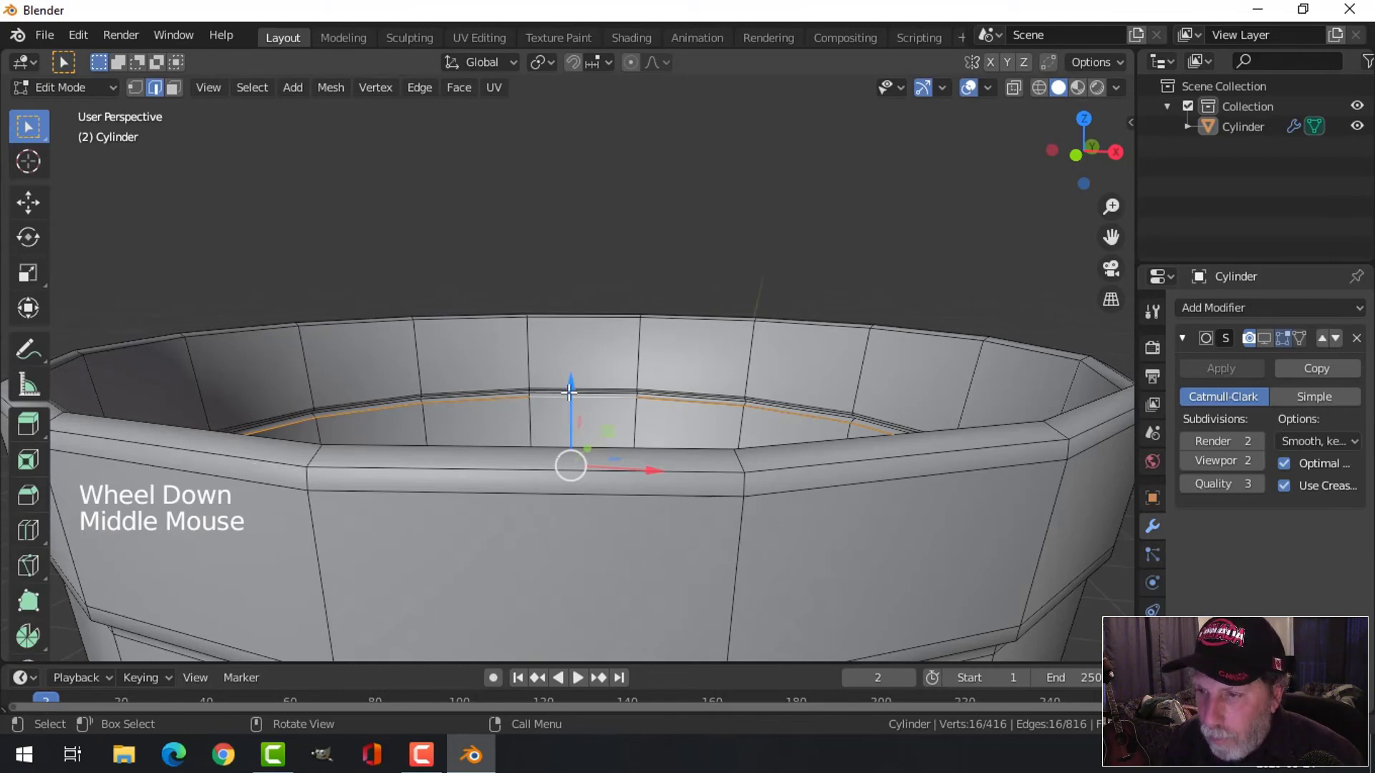
left_click_drag(569, 393, 571, 422)
key("ctrl+z")
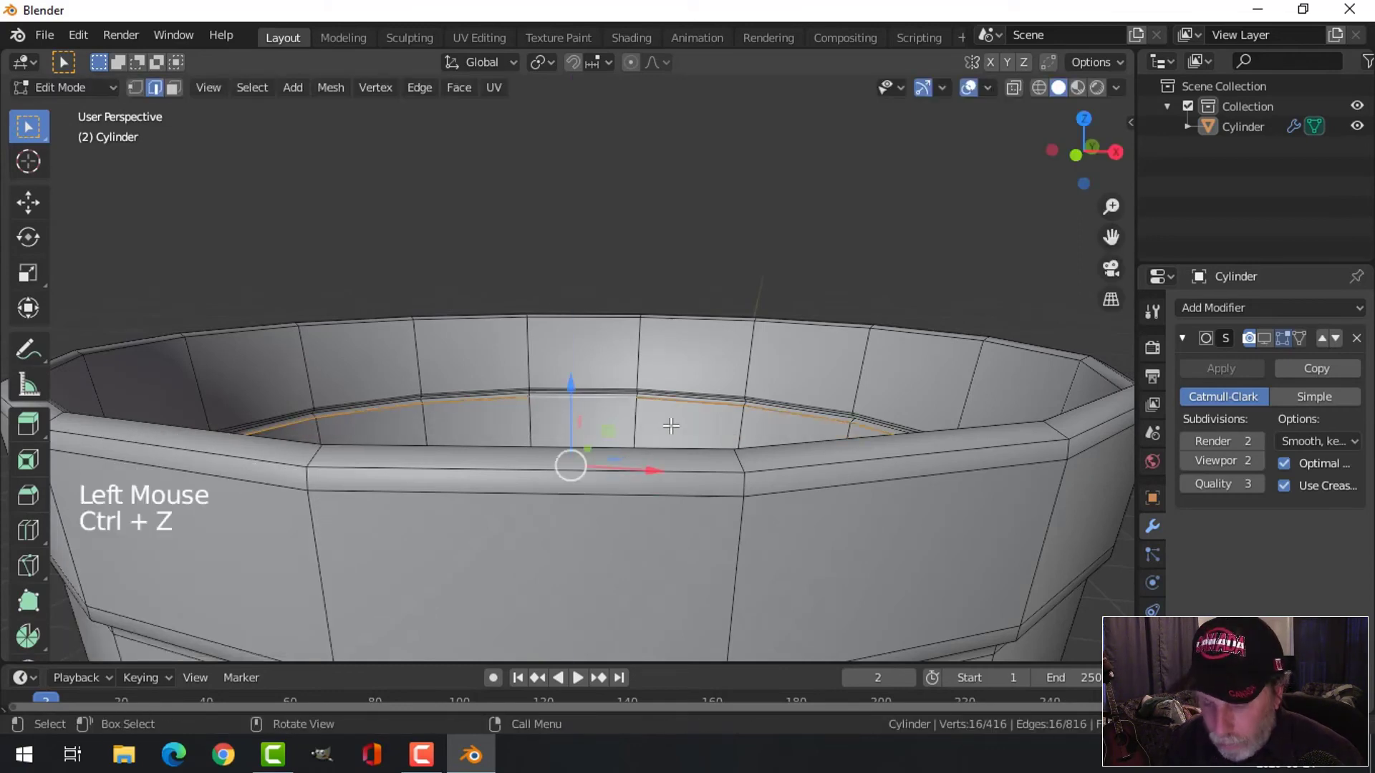
key("g")
key("g")
left_click(668, 436)
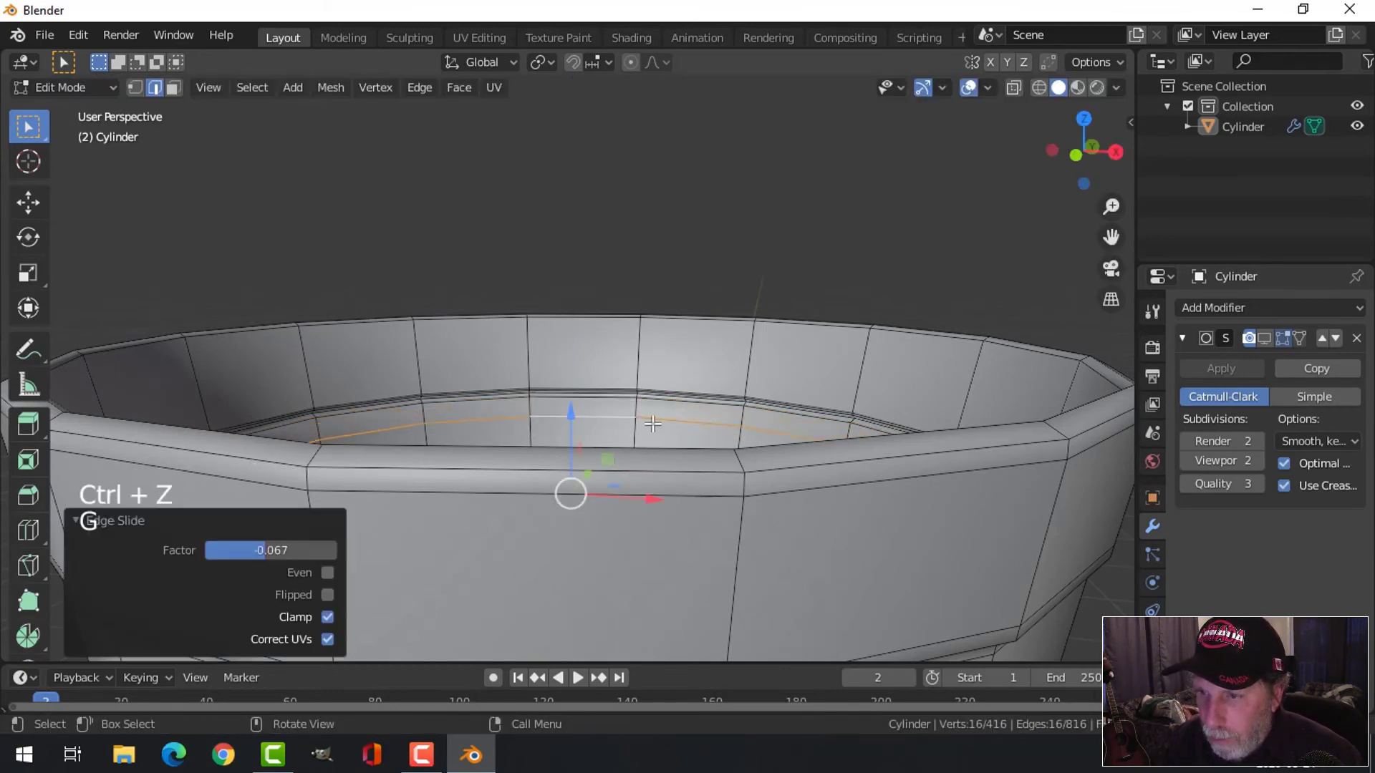
Select the support loop above the inner groove and edge-slide it up the wall with factor 0.103
key("alt+a")
scroll(606, 398, "up", 3)
left_click(610, 398, "alt+shift")
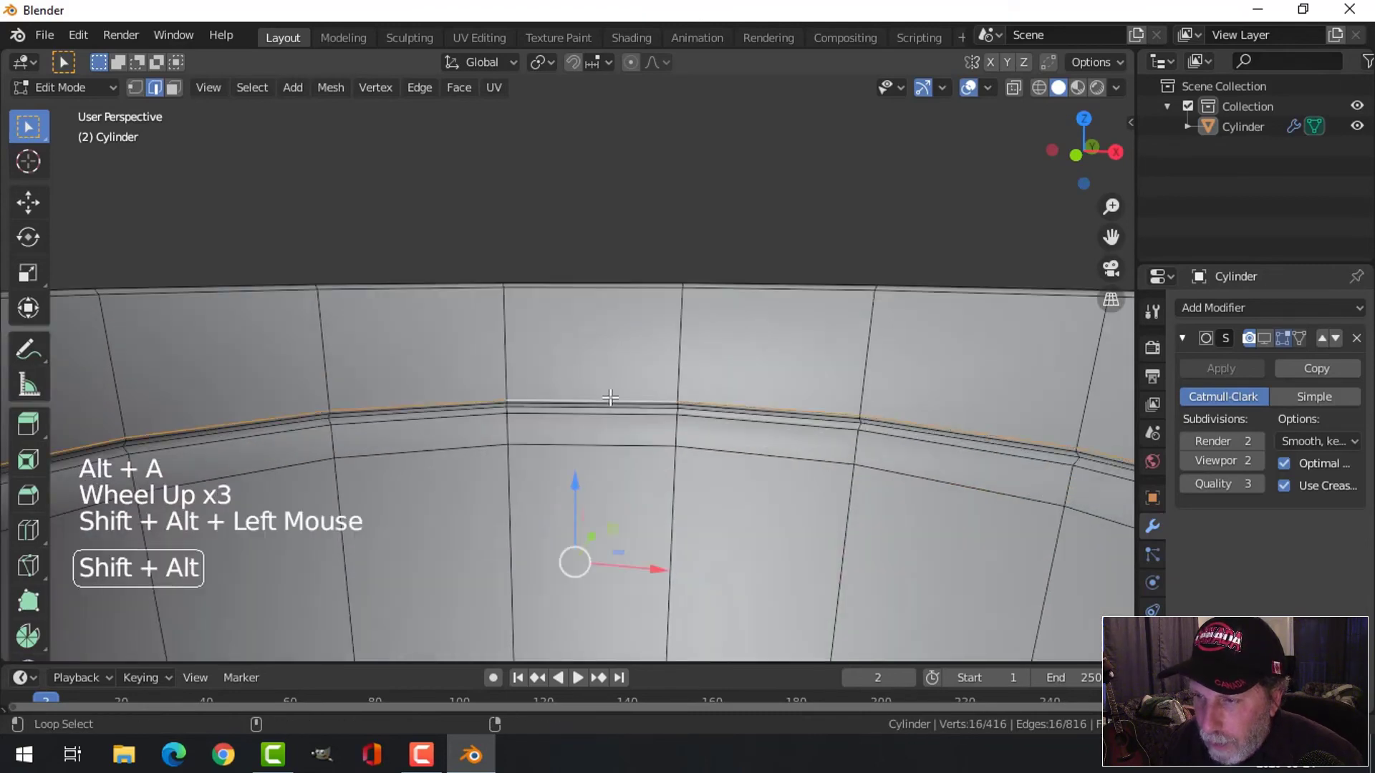
key("g")
key("g")
left_click(733, 448)
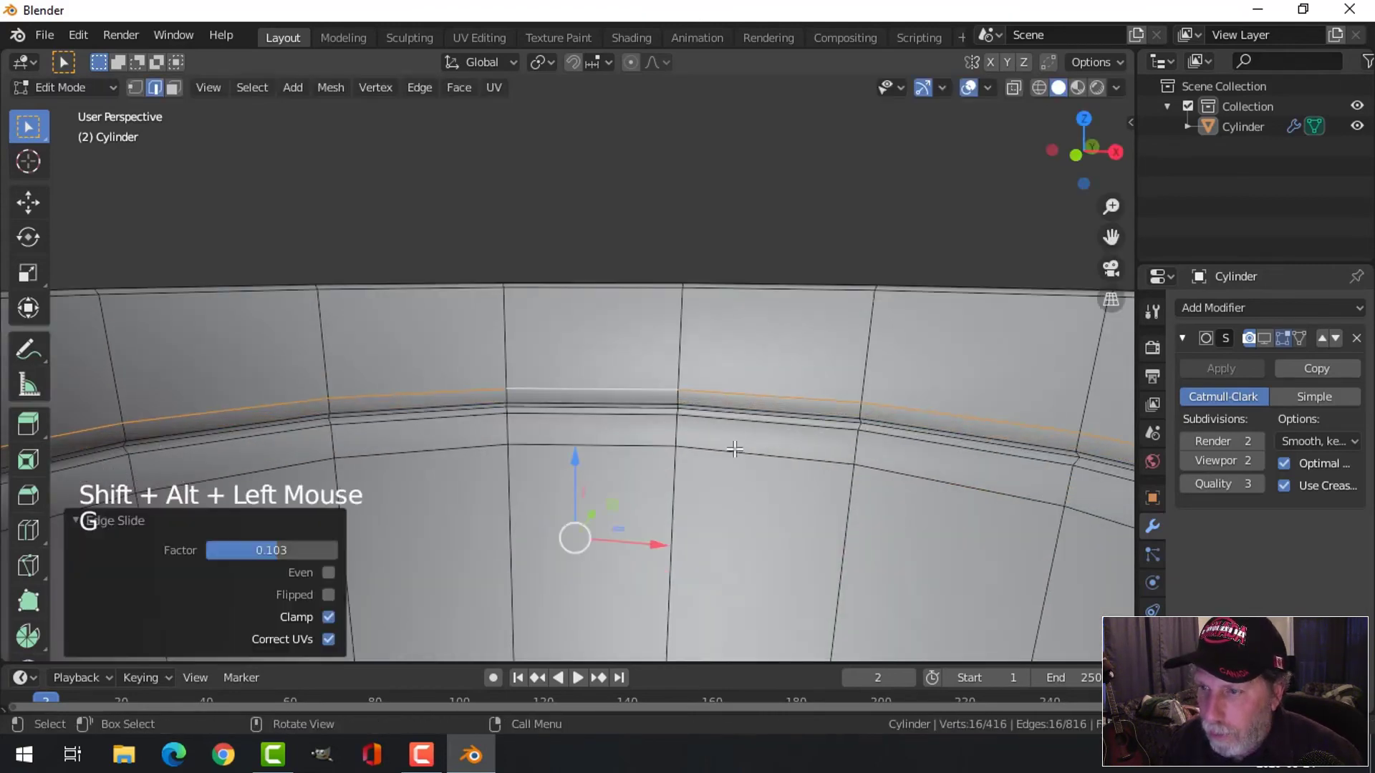
Return to Object Mode and turn on the subdivision modifier's viewport display to examine the container's interior
key("Tab")
scroll(805, 455, "down", 3)
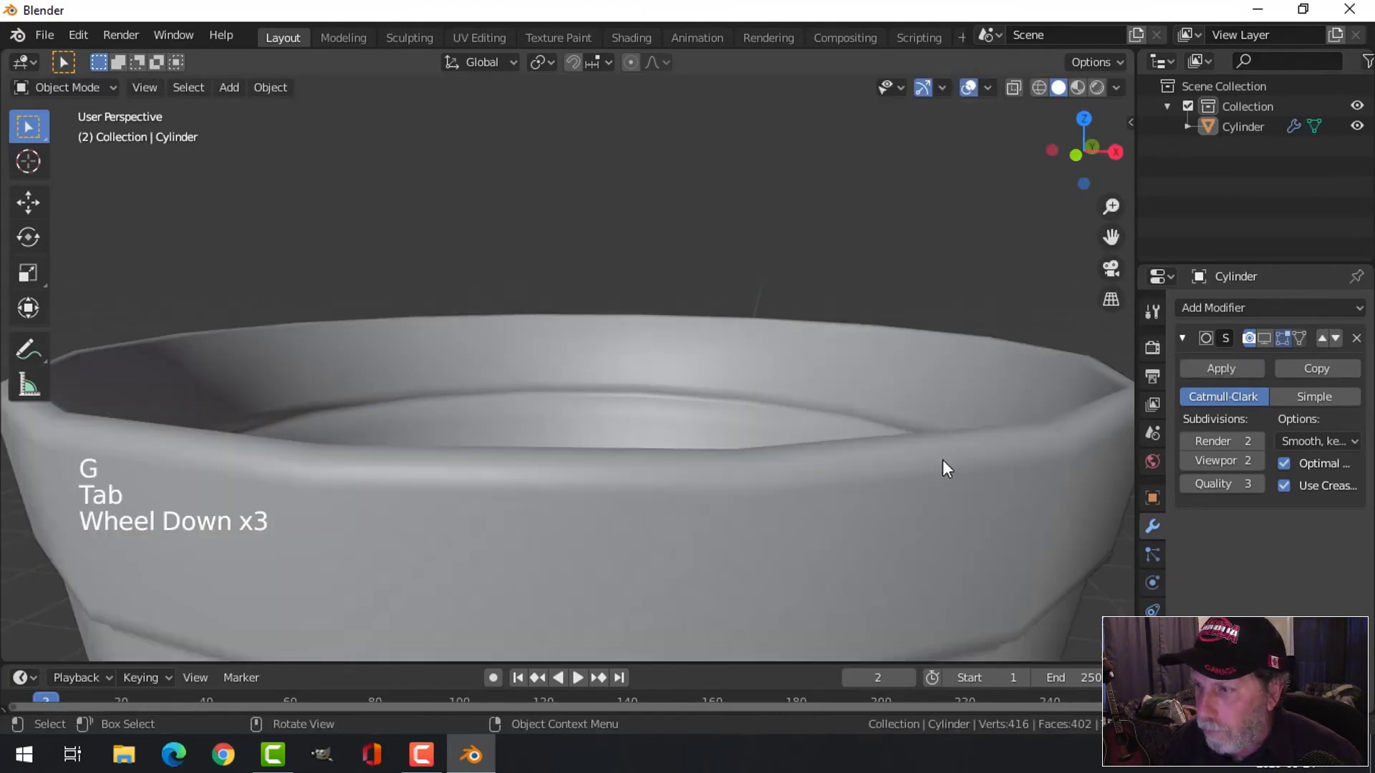
left_click(1265, 338)
scroll(806, 433, "down", 2)
middle_click_drag(723, 440, 582, 521)
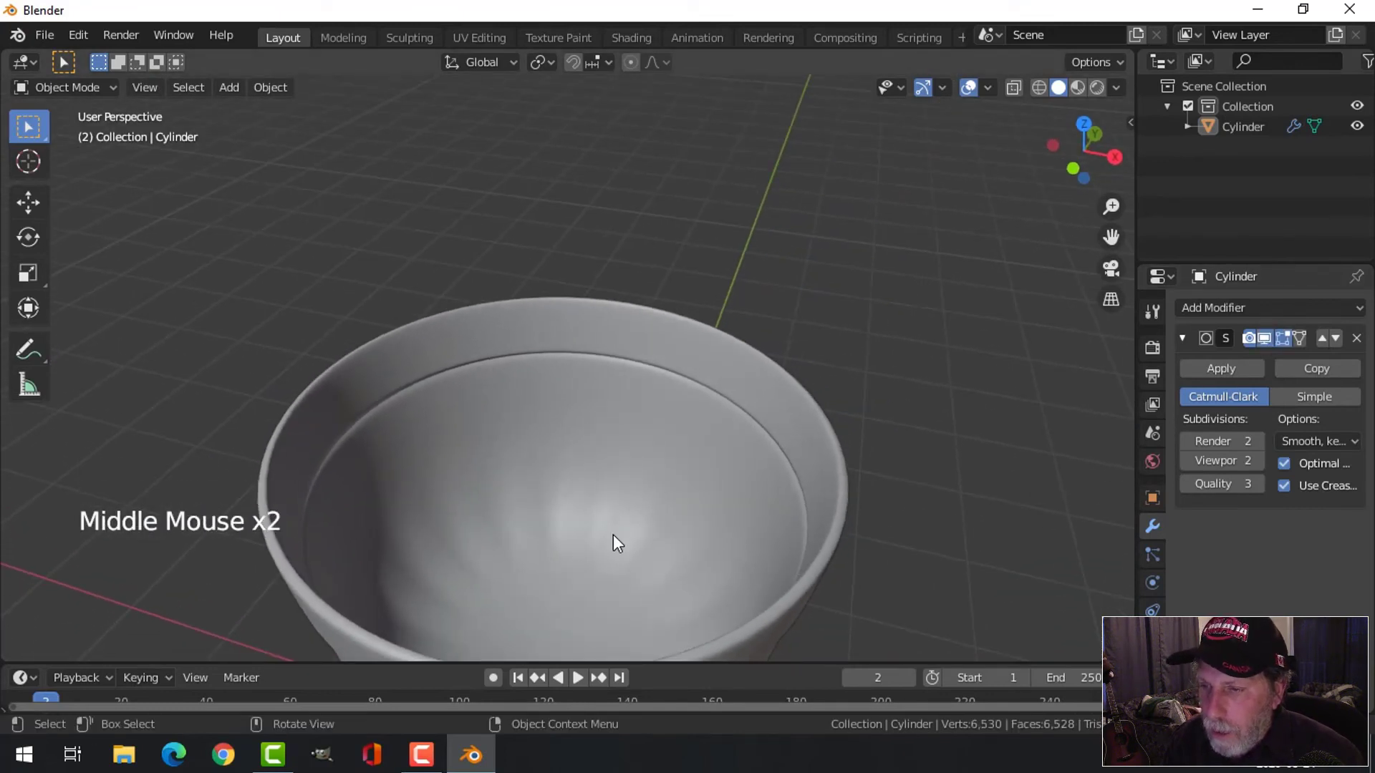
Turn off the subdivision modifier's viewport display, select the container's inner floor face and inset it slightly
left_click(1264, 338)
middle_click_drag(746, 466, 680, 483)
key("Tab")
scroll(732, 523, "down", 1)
key("alt+a")
middle_click_drag(680, 483, 664, 494)
key("3")
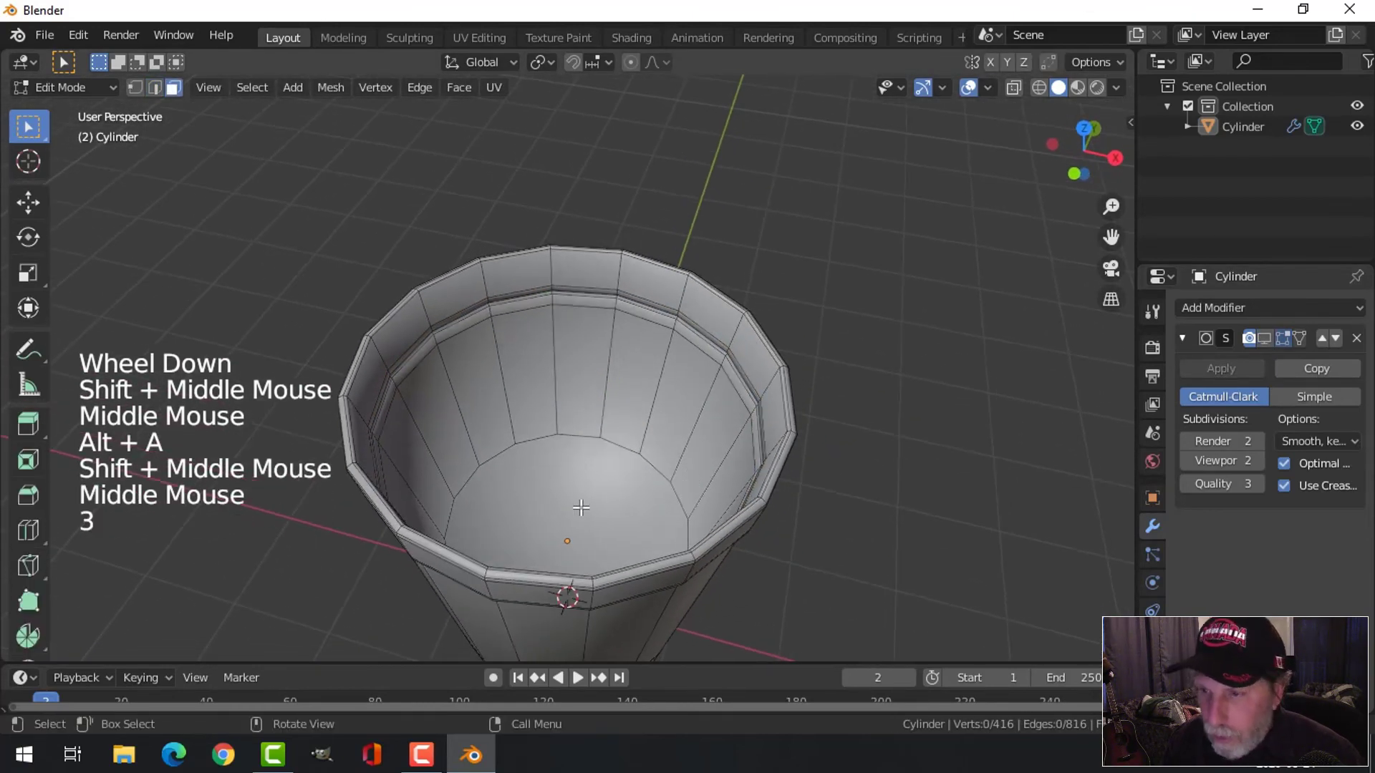
left_click(580, 507)
key("i")
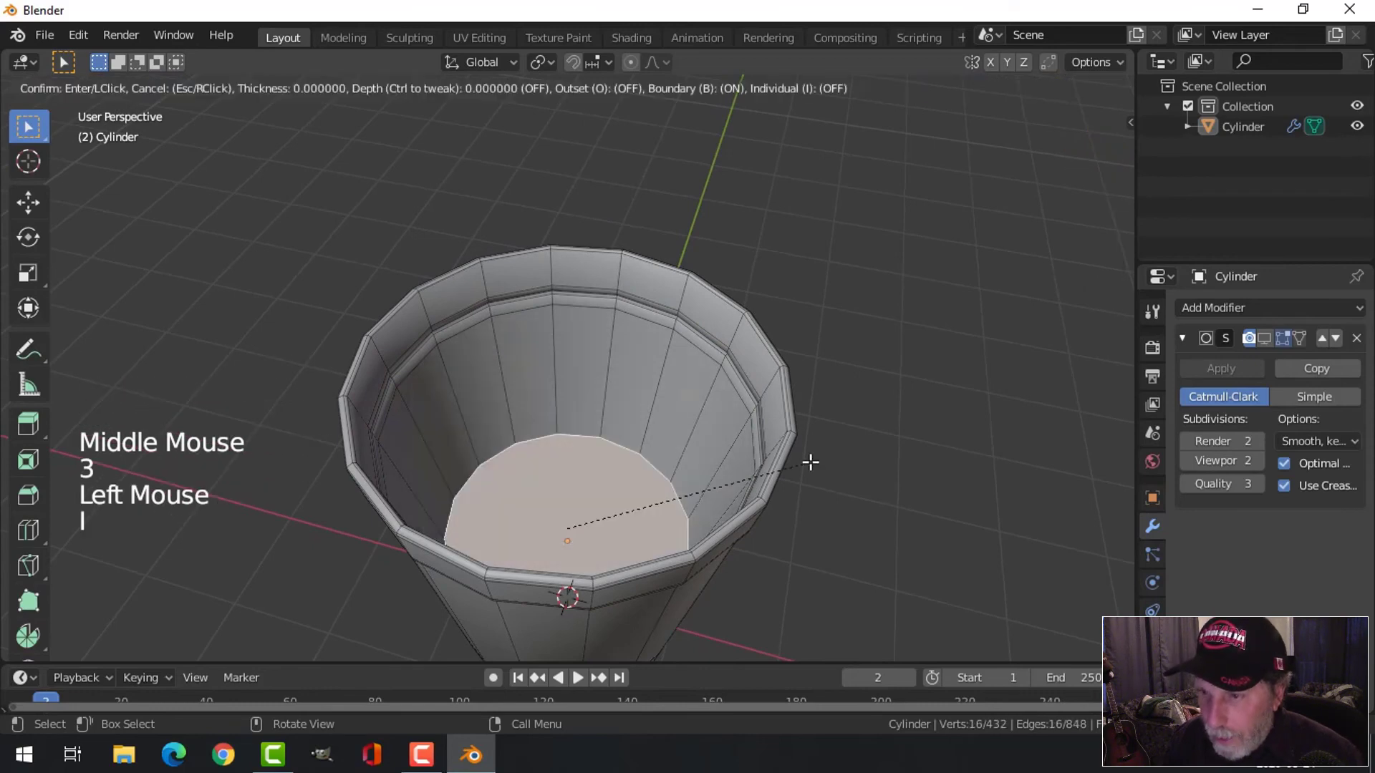
left_click(804, 462)
key("alt+a")
Turn the subdivision modifier's viewport display back on and cut an edge loop around the lower inner wall with slide factor about -0.42
key("Tab")
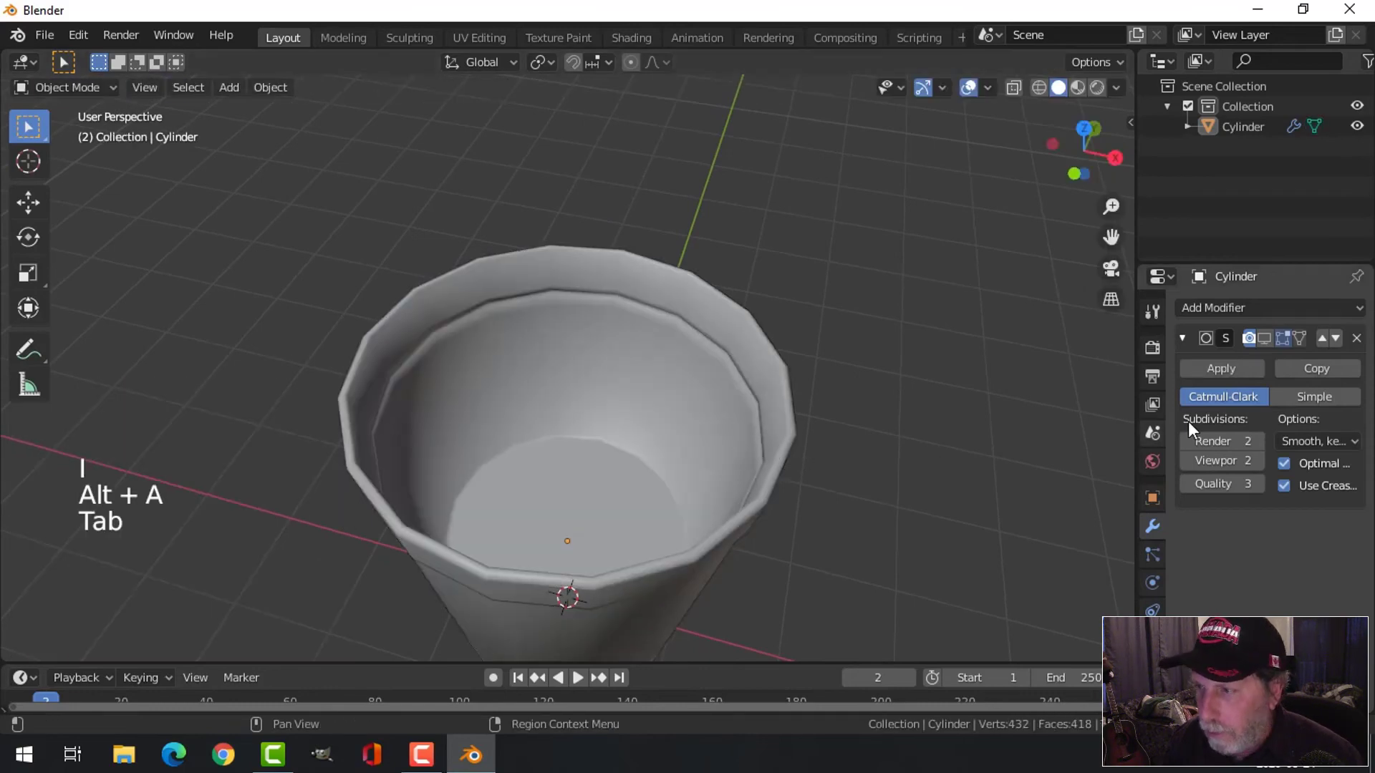
left_click(1264, 340)
middle_click_drag(887, 480, 856, 462)
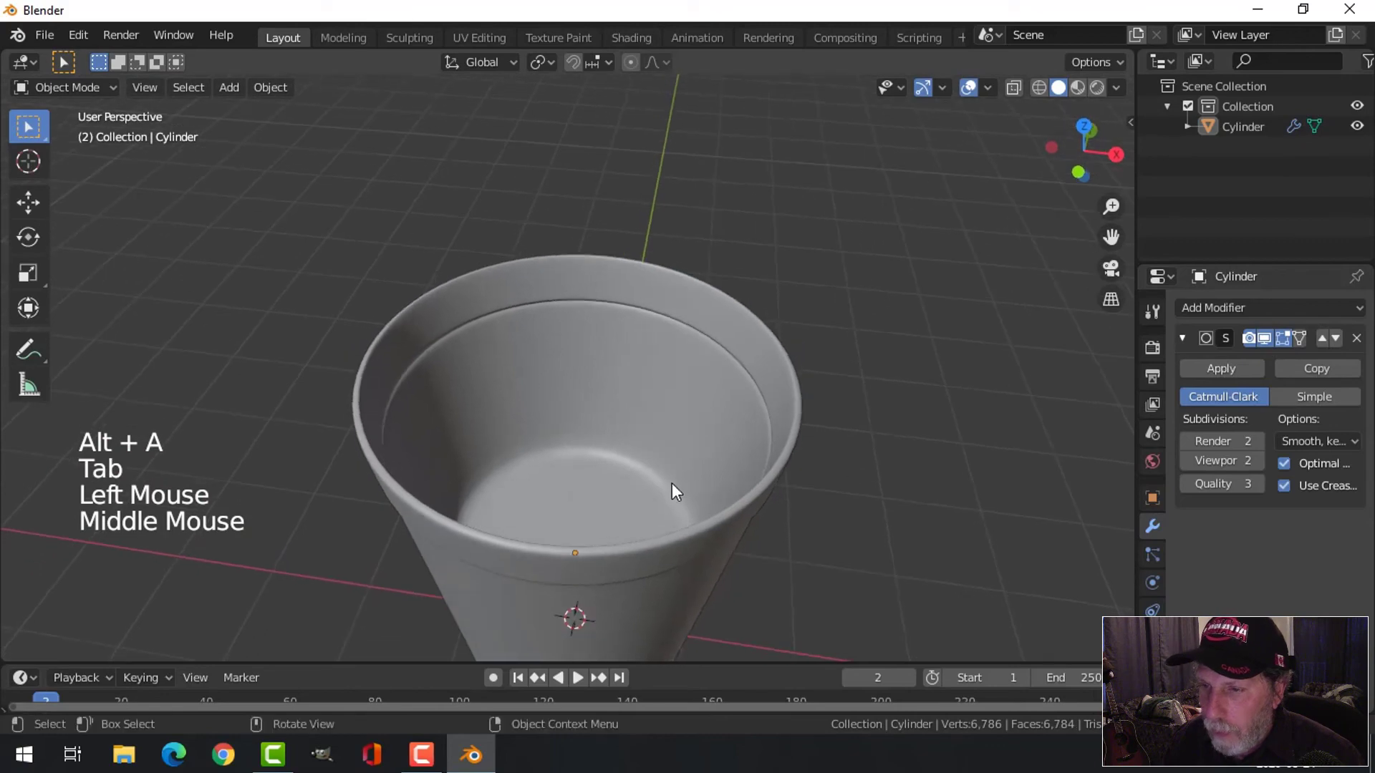
key("Tab")
middle_click_drag(671, 483, 661, 473)
key("ctrl+r")
left_click(629, 402)
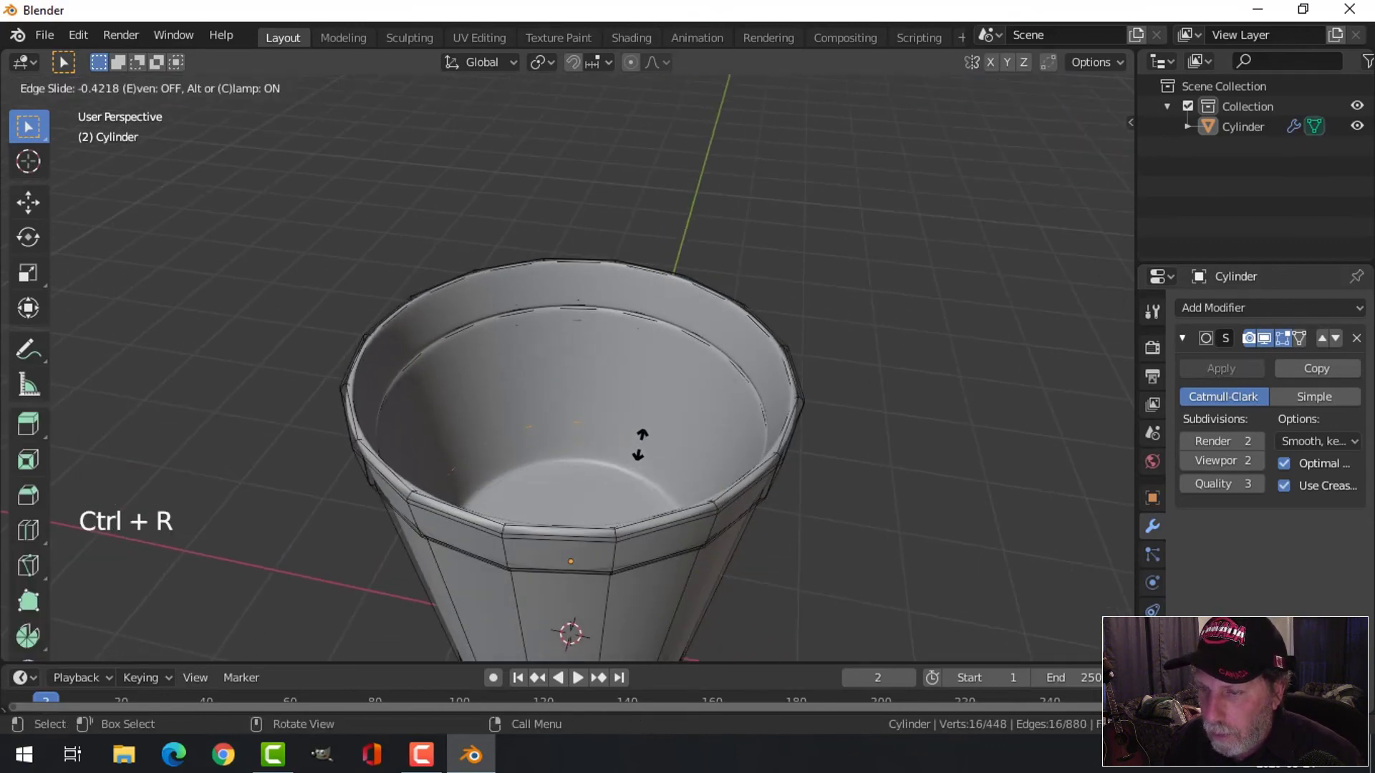
left_click(639, 444)
Return to Object Mode, deselect everything and examine the container's outside from below and from the side
key("Tab")
middle_click_drag(750, 485, 678, 330)
key("alt+a")
scroll(726, 473, "down", 3)
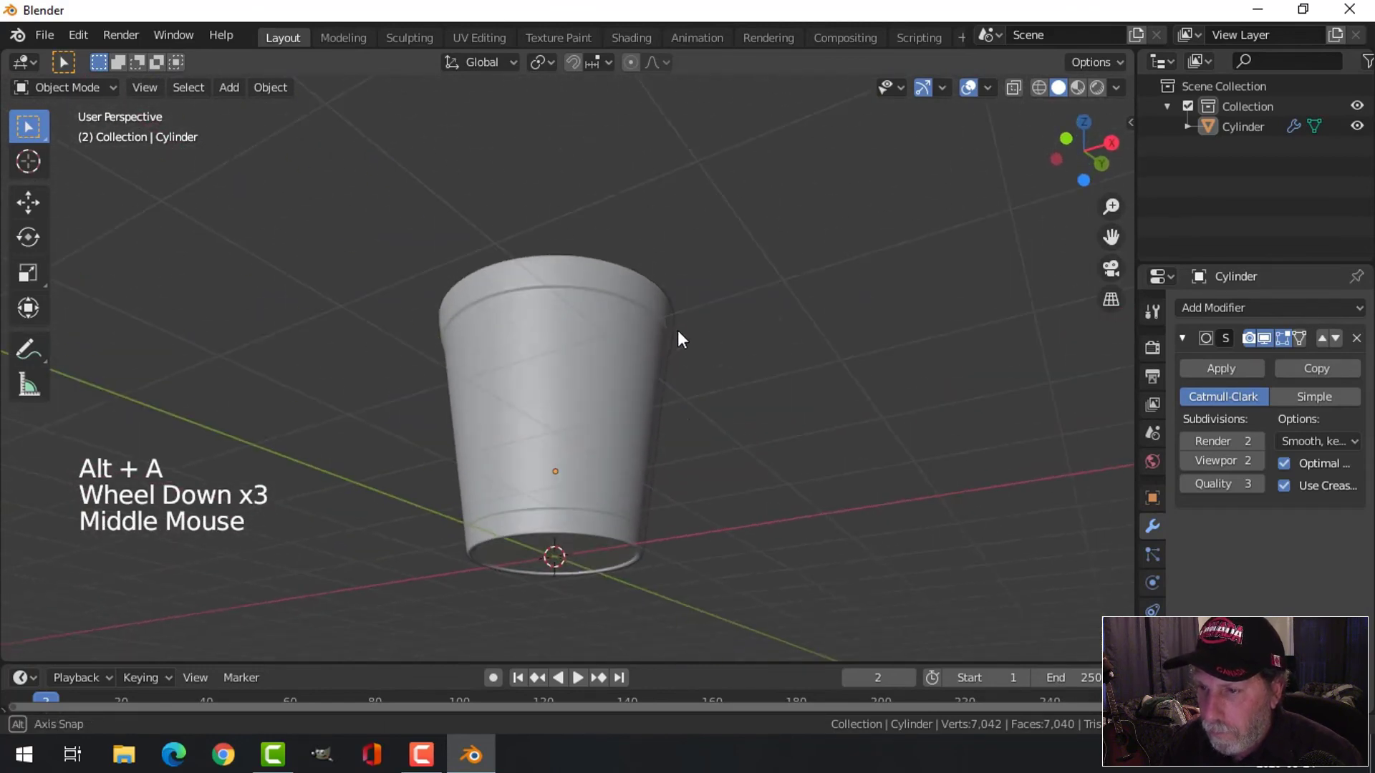
scroll(678, 428, "up", 1)
middle_click_drag(677, 428, 698, 546)
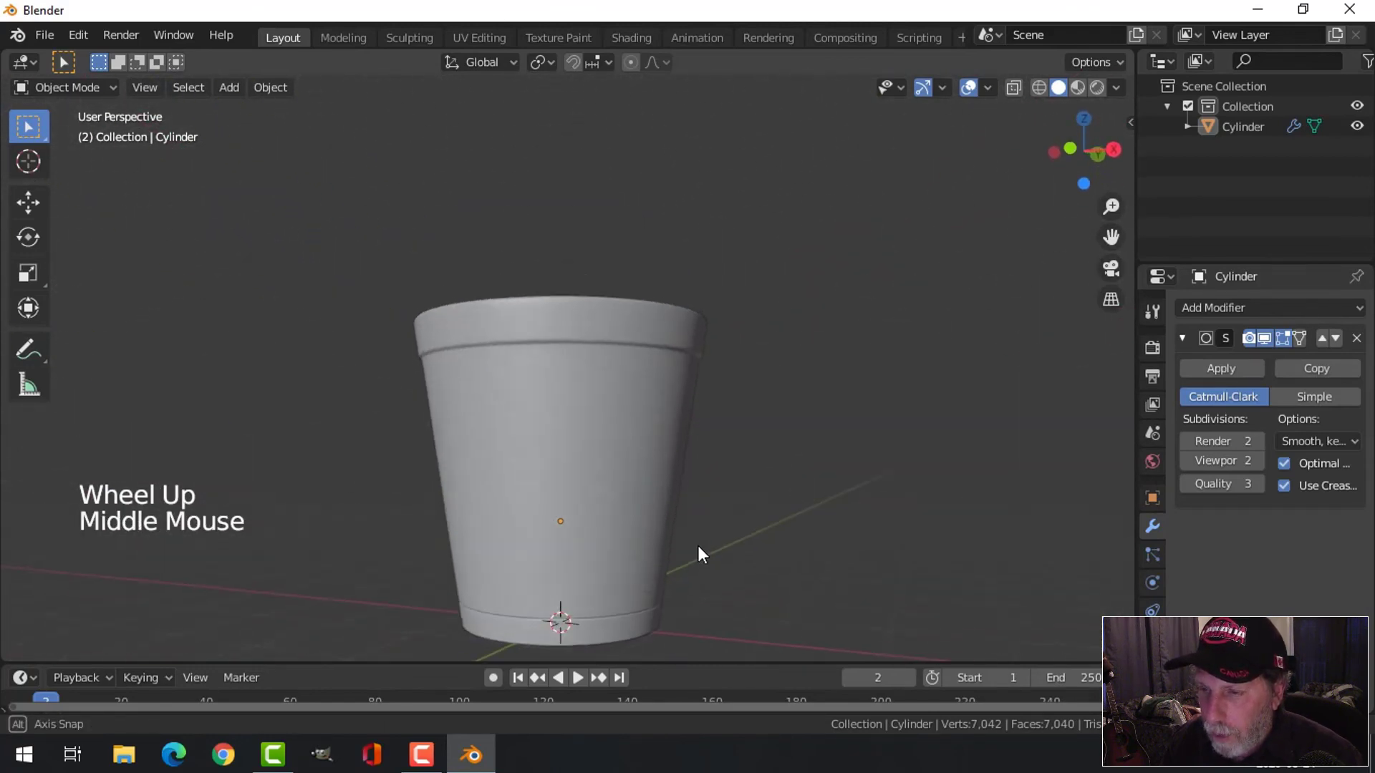
Duplicate the container and move the copy about 4.23 m along the X axis, beside the original
scroll(666, 494, "down", 2)
middle_click_drag(637, 445, 740, 437)
scroll(687, 512, "down", 1)
left_click(565, 450)
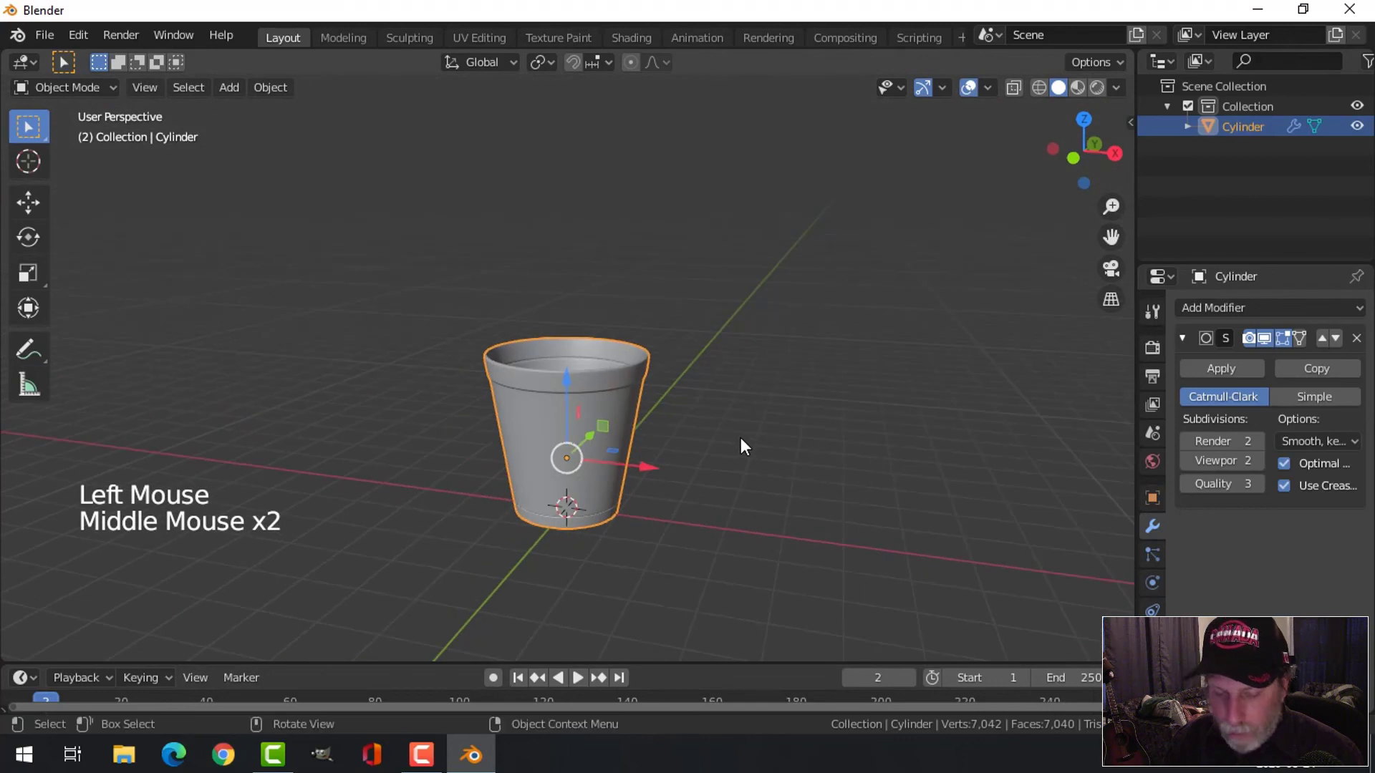
key("shift+d")
left_click_drag(648, 467, 895, 487)
middle_click_drag(895, 487, 804, 450)
Rotate the duplicated container 90° about the X axis so that it lies on its side
key("r")
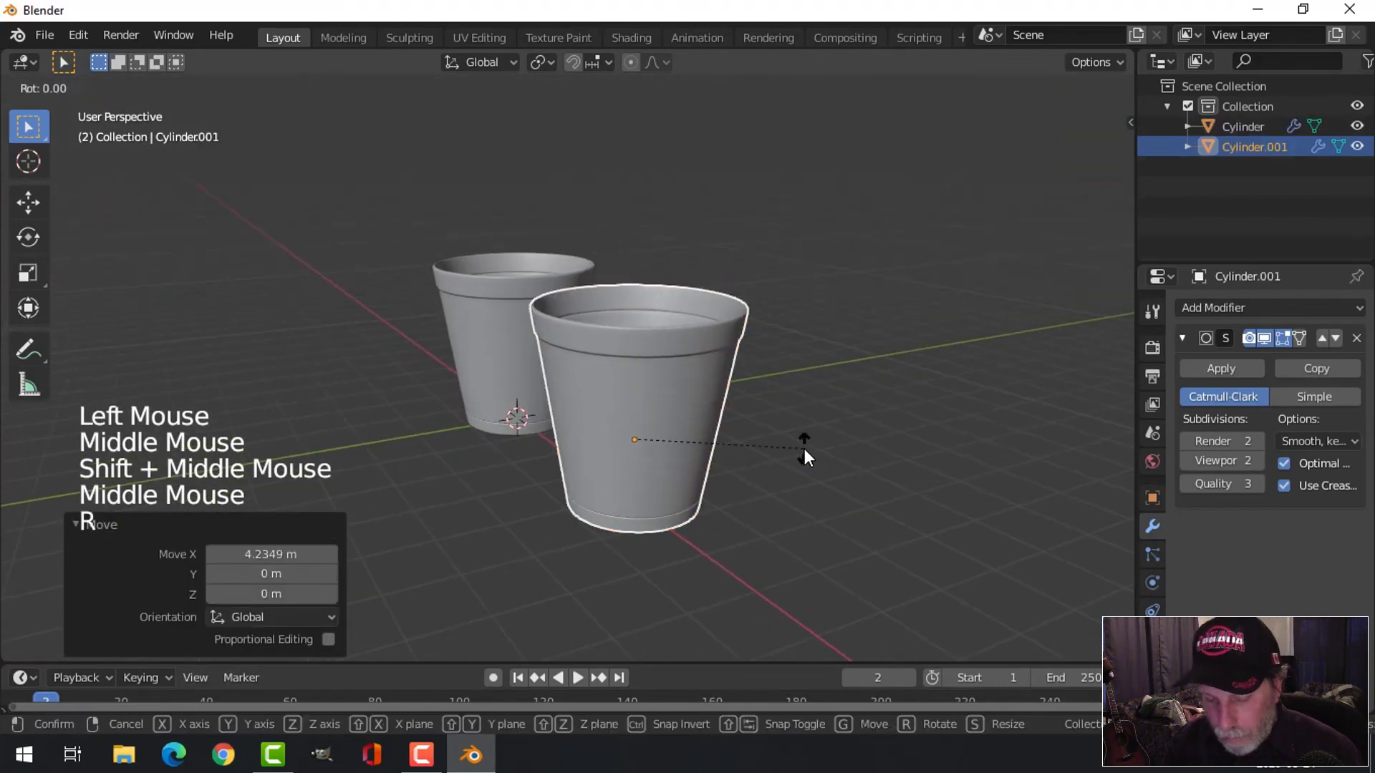
key("x")
key("9")
key("0")
key("Return")
middle_click_drag(706, 476, 822, 467)
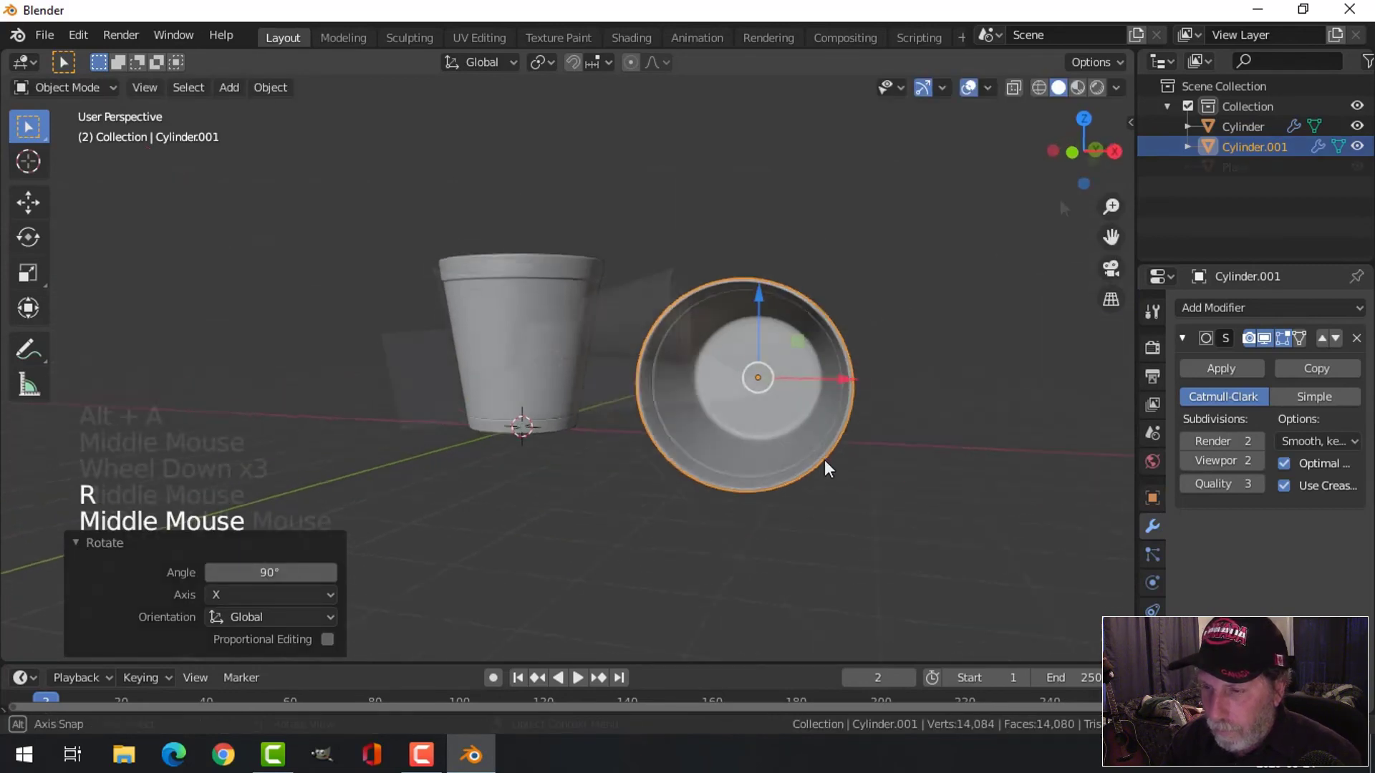
Turn on shadows in the solid viewport shading for the two containers and the ground plane
left_click(1115, 87)
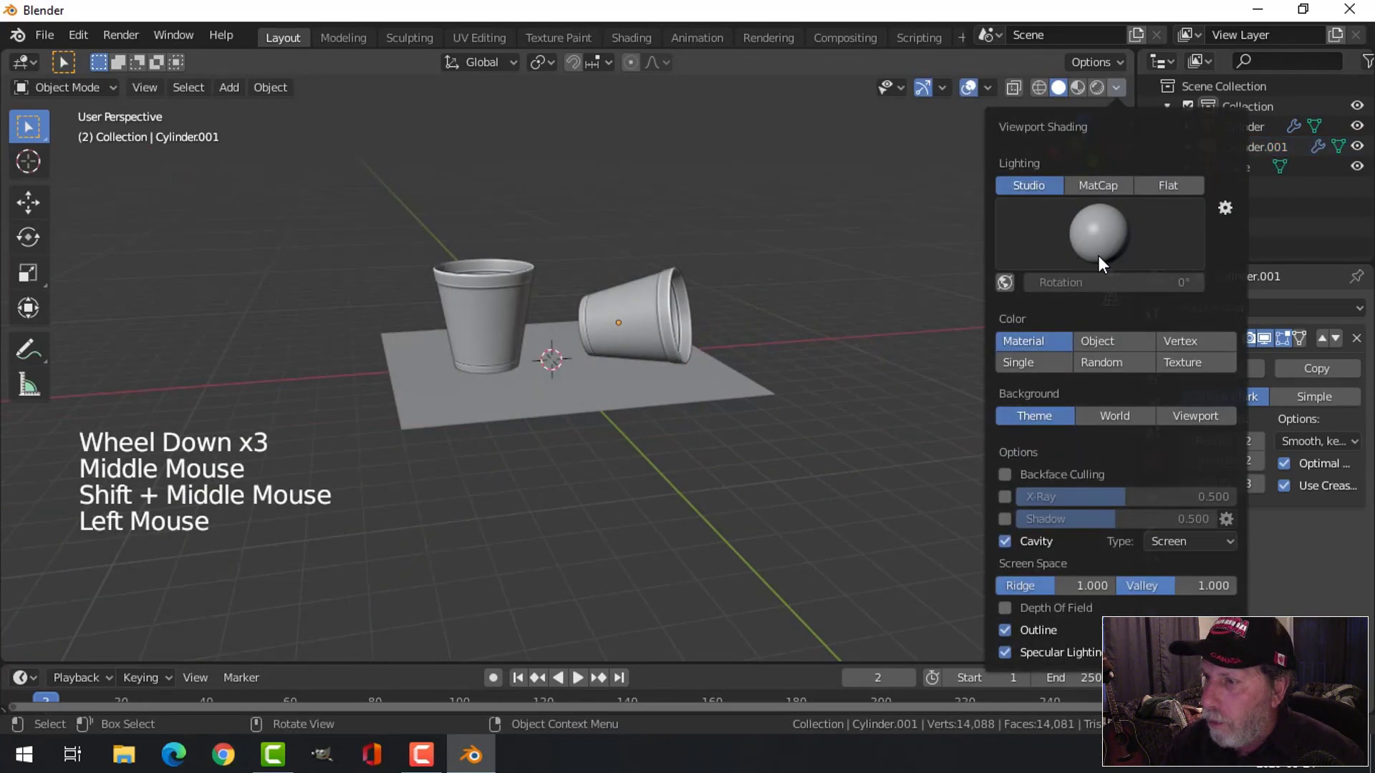
left_click(1006, 519)
middle_click_drag(798, 401, 796, 423)
scroll(794, 425, "up", 2)
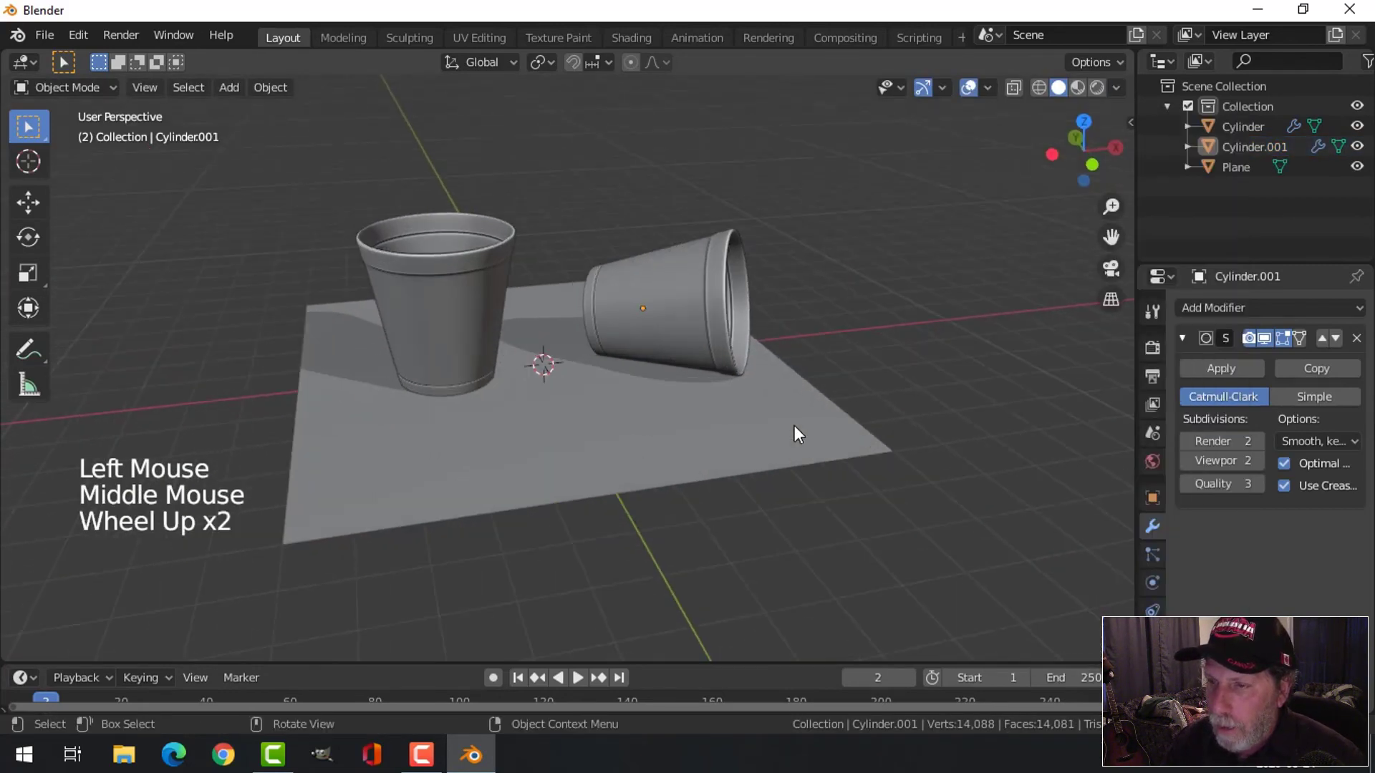
Switch the viewport lighting to MatCap and choose a grey matcap with stronger contrast
left_click(1115, 87)
left_click(1089, 190)
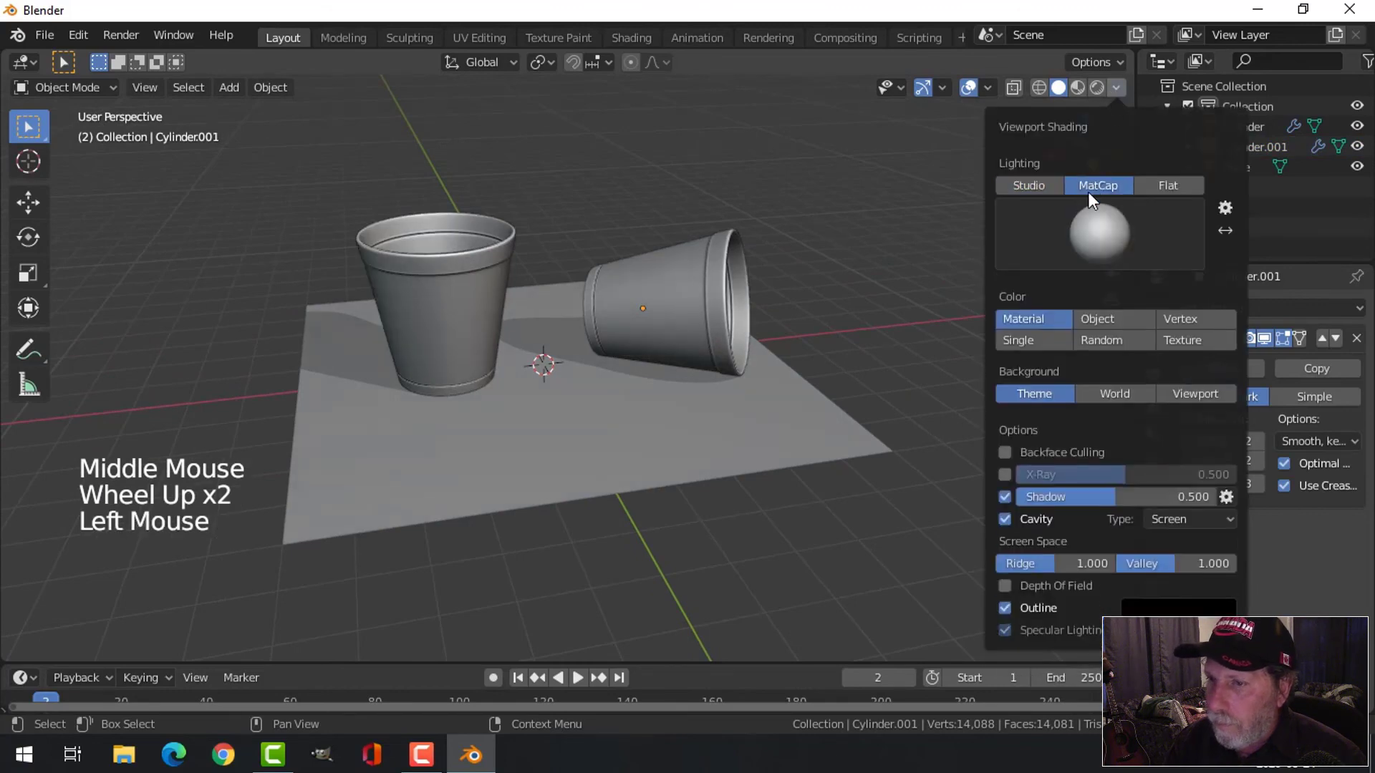
left_click(1092, 242)
left_click(930, 302)
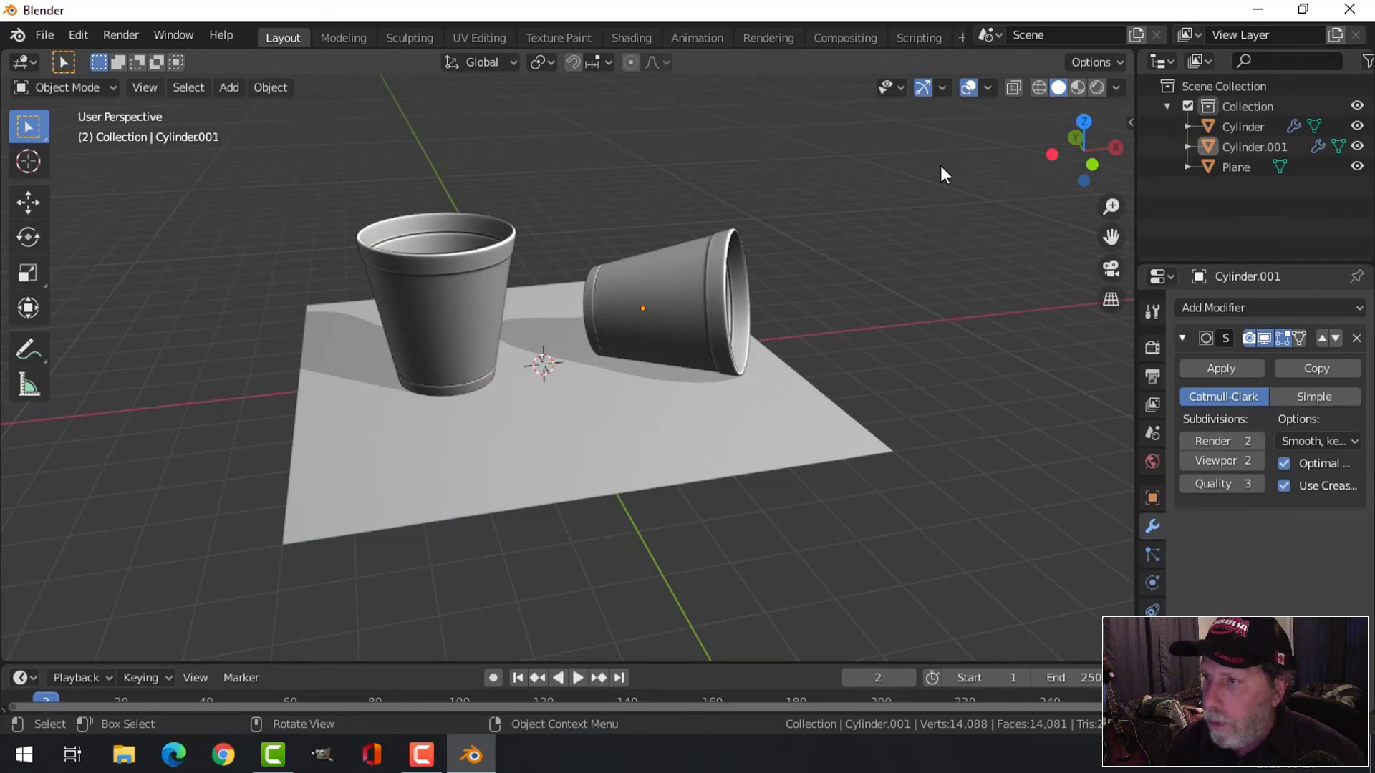
Recalculate the normals of the tipped-over container's entire mesh in Edit Mode and clear the selection
key("Tab")
key("a")
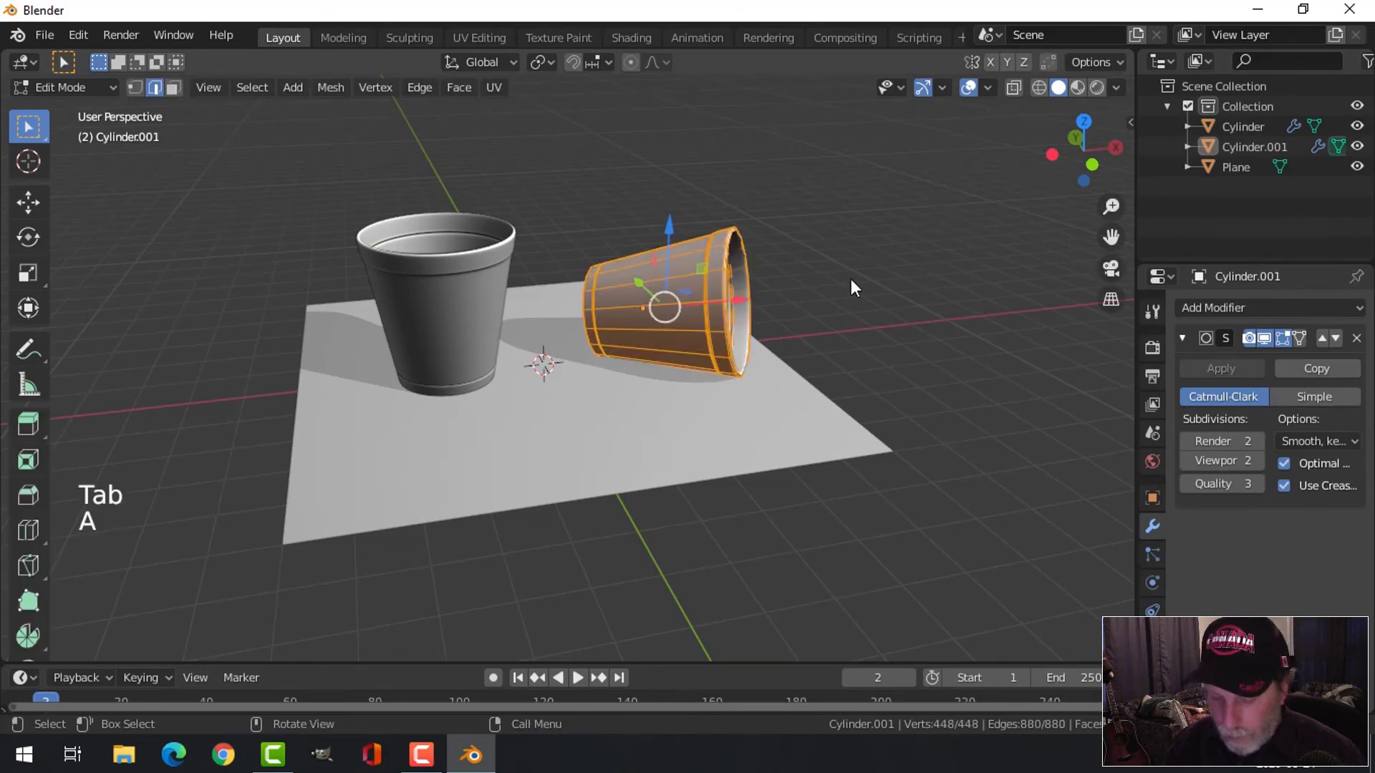
key("alt+n")
left_click(852, 297)
key("alt+a")
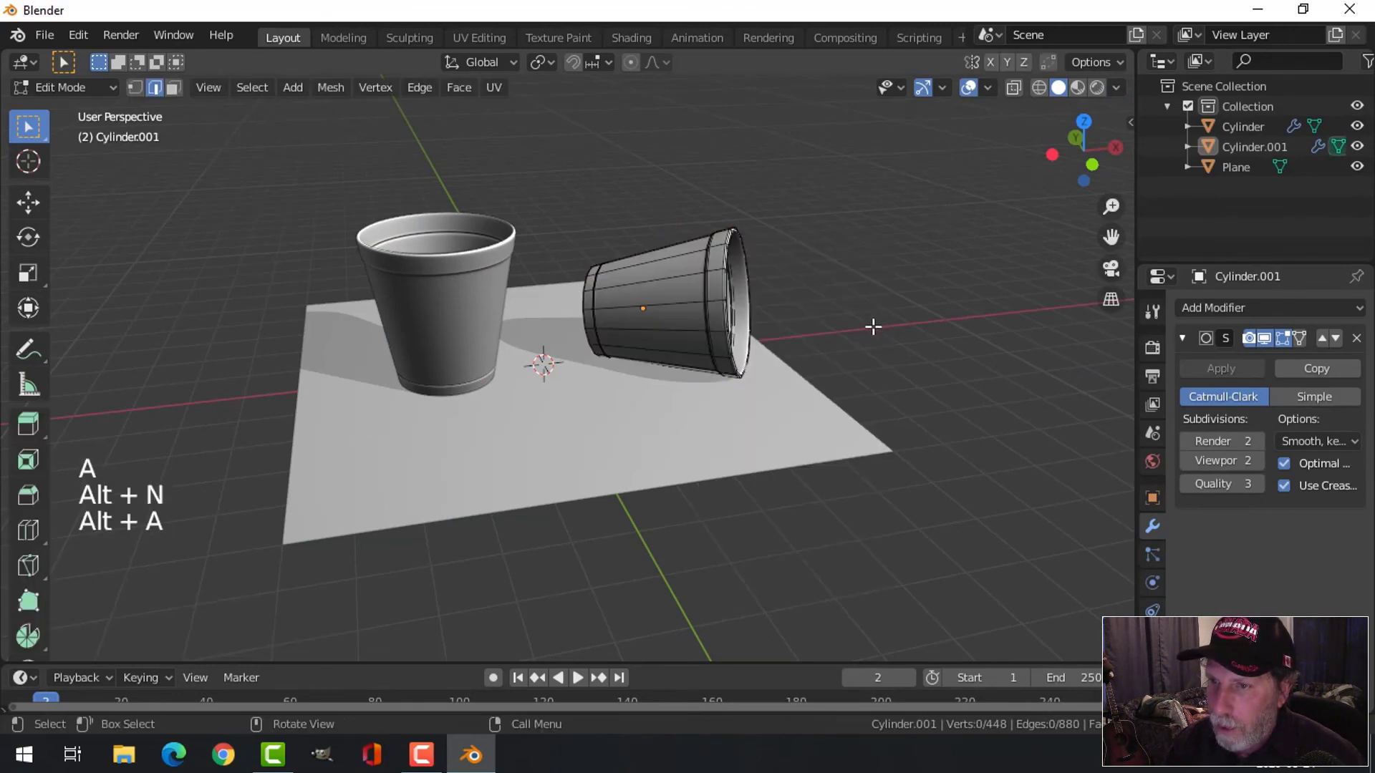
Return to Object Mode, deselect everything and examine both containers on the ground plane
key("Tab")
key("alt+a")
scroll(872, 327, "down", 3)
middle_click_drag(870, 328, 771, 362)
scroll(824, 358, "up", 2)
scroll(771, 364, "up", 2)
scroll(785, 364, "down", 1)
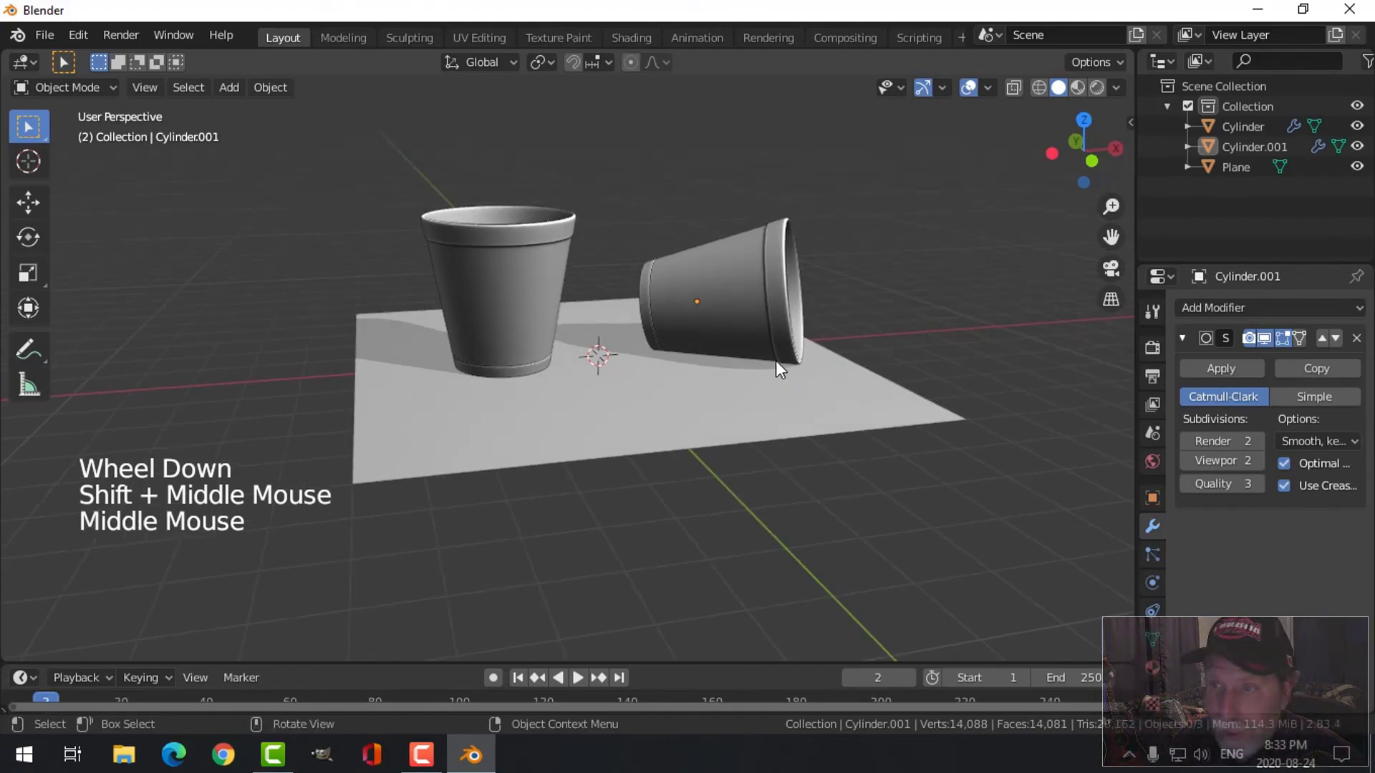